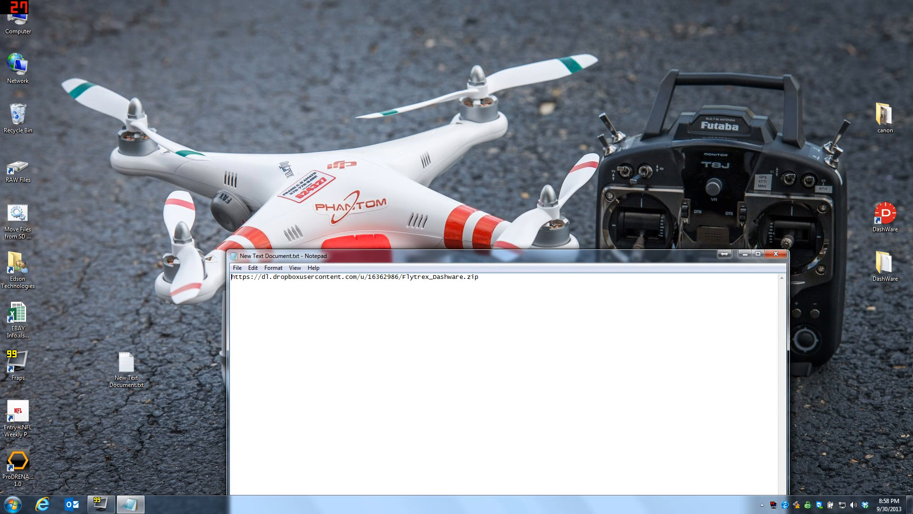
- Copy the Flytrex_Dashware.zip download link from the text document and close the document
left_click_drag(480, 277, 228, 277)
key("ctrl+c")
right_click(249, 283)
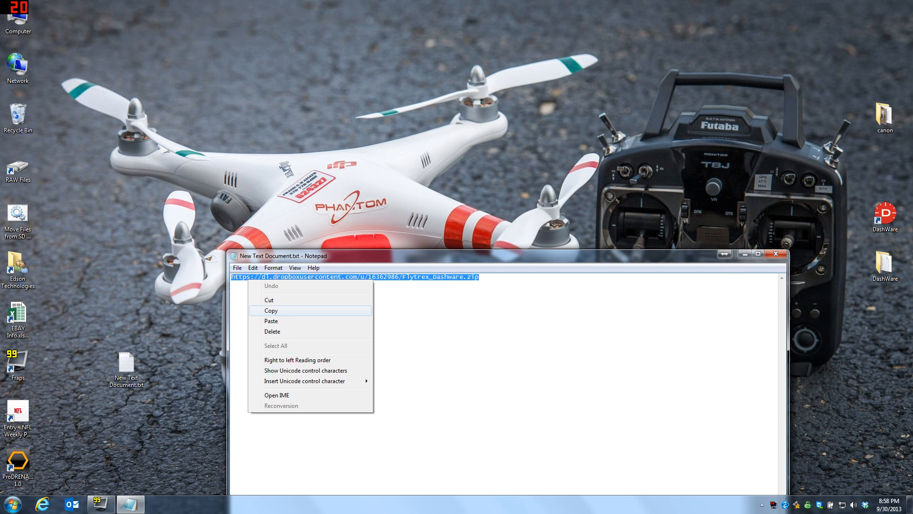
left_click(282, 312)
left_click(776, 254)
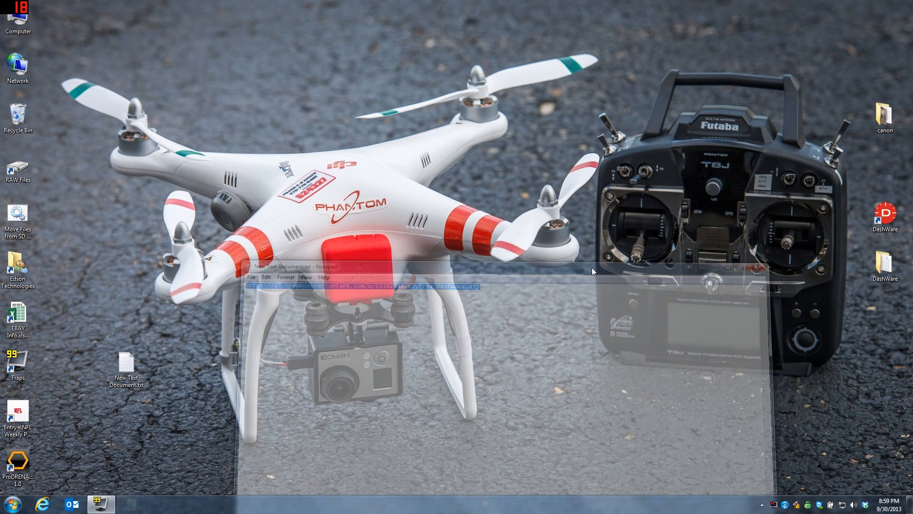
- Switch to Internet Explorer and load the copied Flytrex_Dashware.zip link
left_click(42, 504)
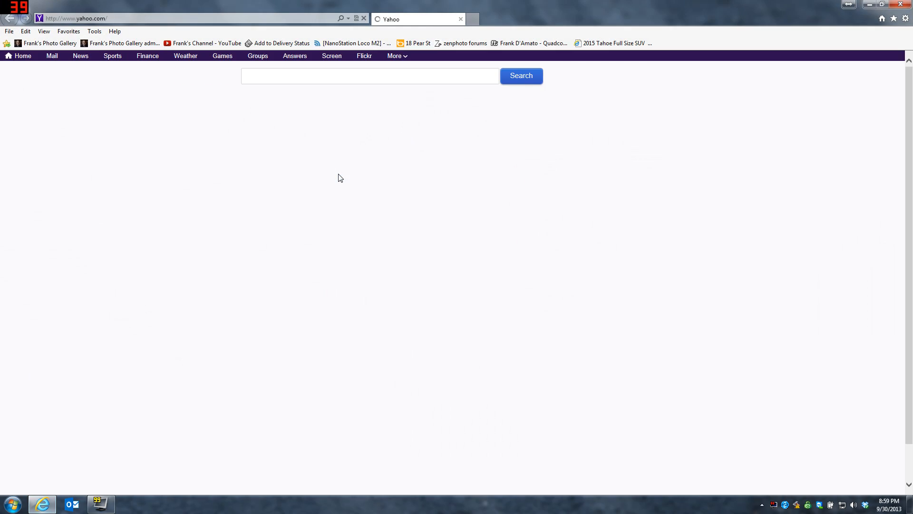
left_click(213, 19)
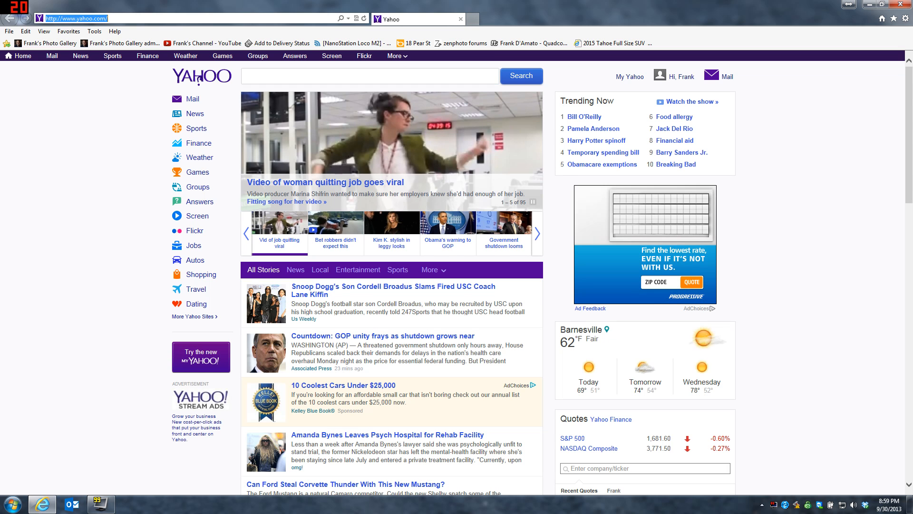
key("ctrl+v")
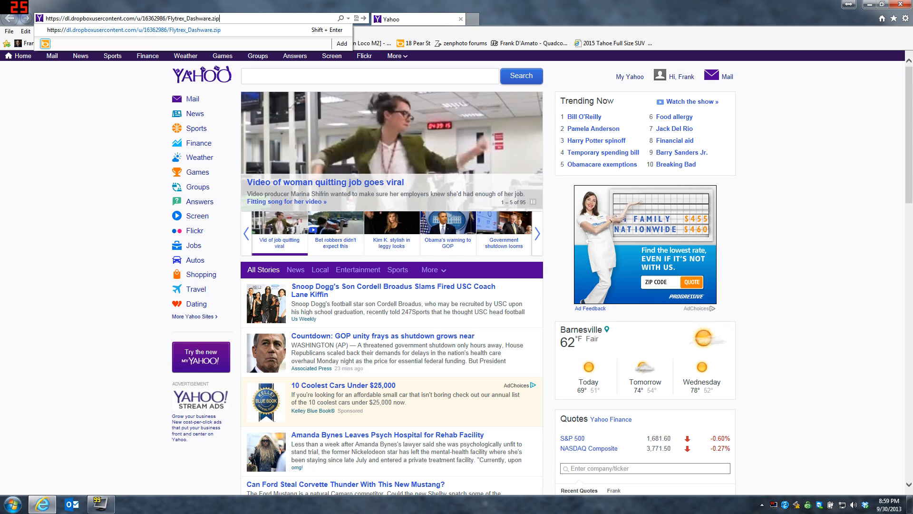
key("Return")
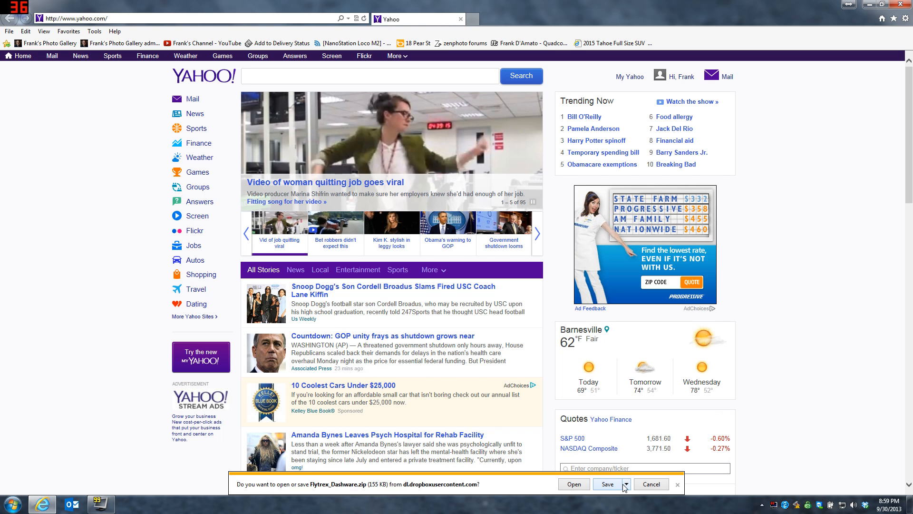
- Save Flytrex_Dashware.zip to the Desktop and close the browser
left_click(626, 484)
left_click(659, 474)
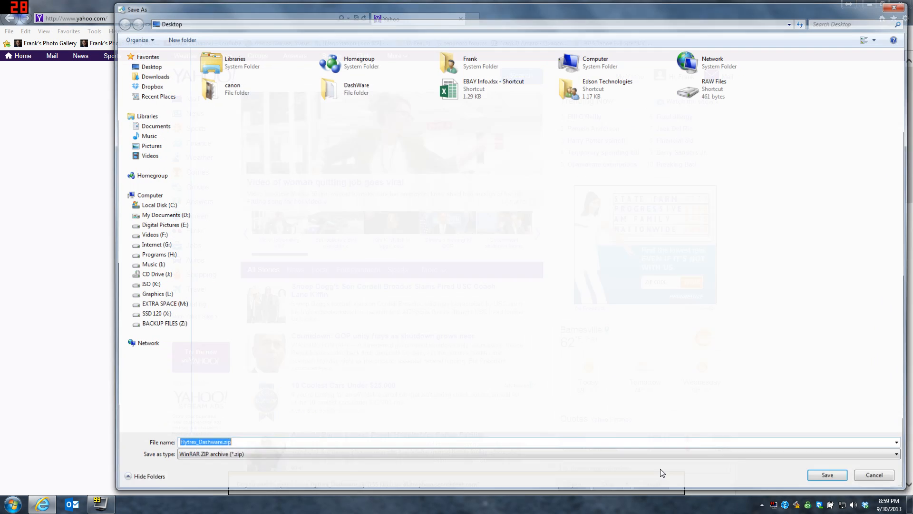
left_click(149, 68)
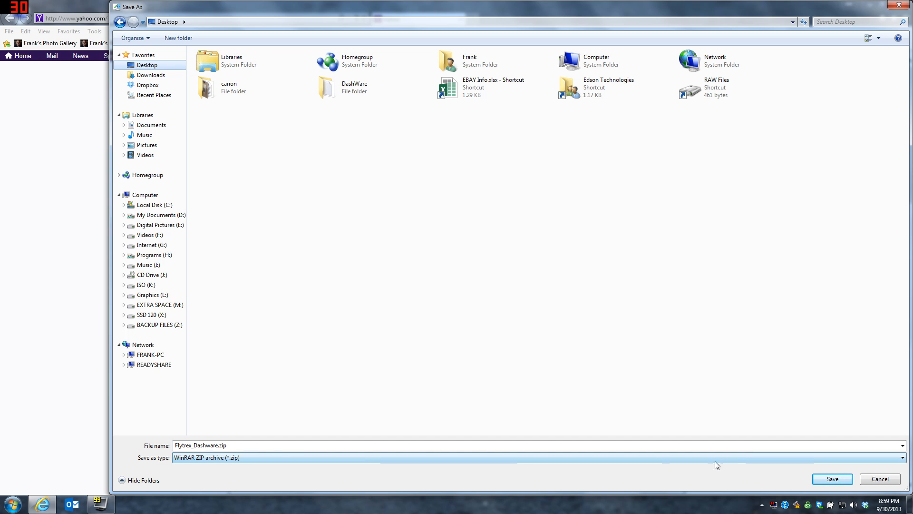
left_click(833, 479)
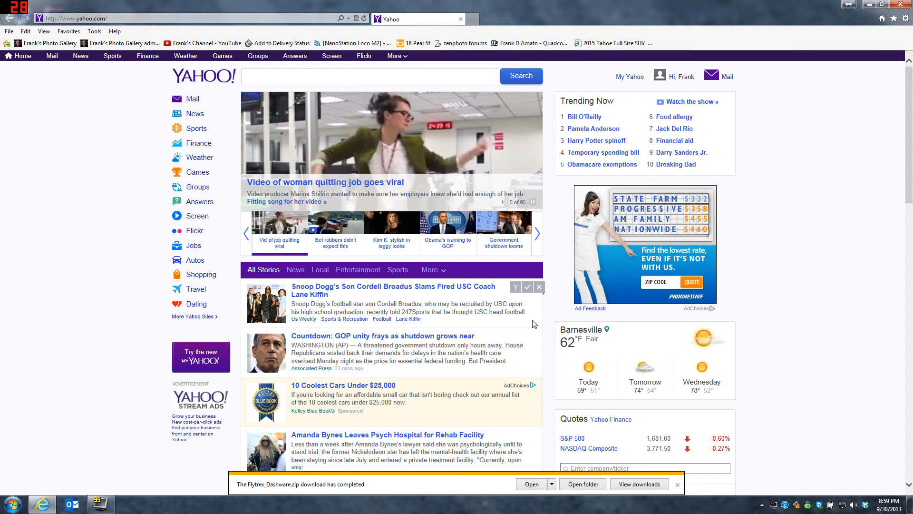
left_click(900, 5)
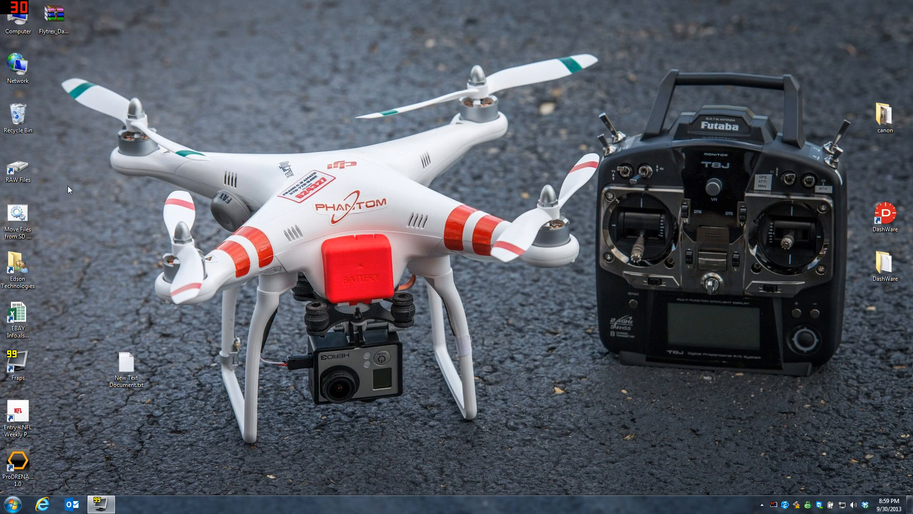
- Move the Flytrex_Dashware archive to the middle of the desktop, open it in WinRAR and open its Instructions.txt
left_click_drag(53, 29, 386, 216)
double_click(386, 217)
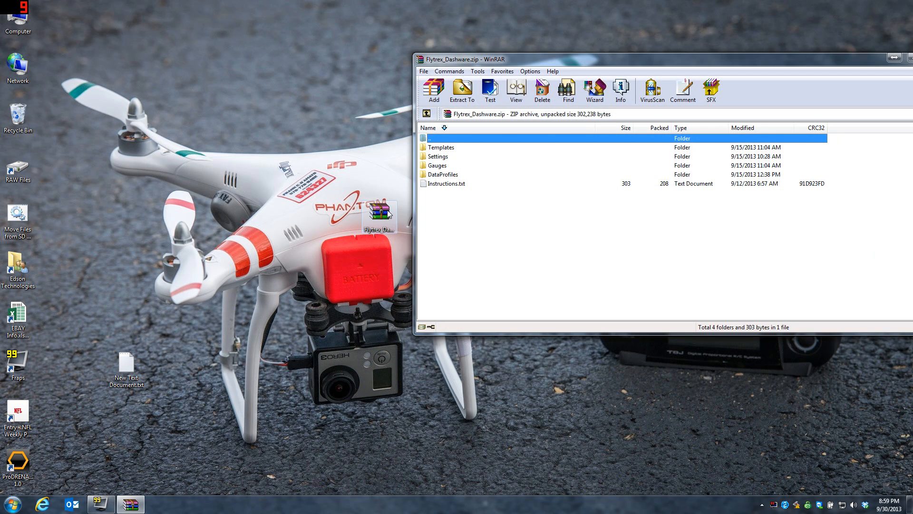
double_click(448, 185)
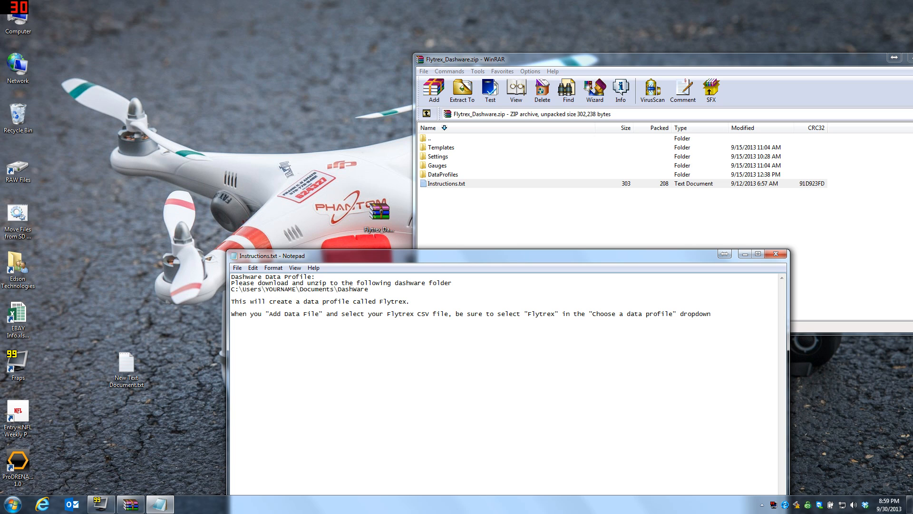
- Open the DashWare folder in the Documents library and arrange its window beside the Flytrex_Dashware.zip archive
double_click(18, 22)
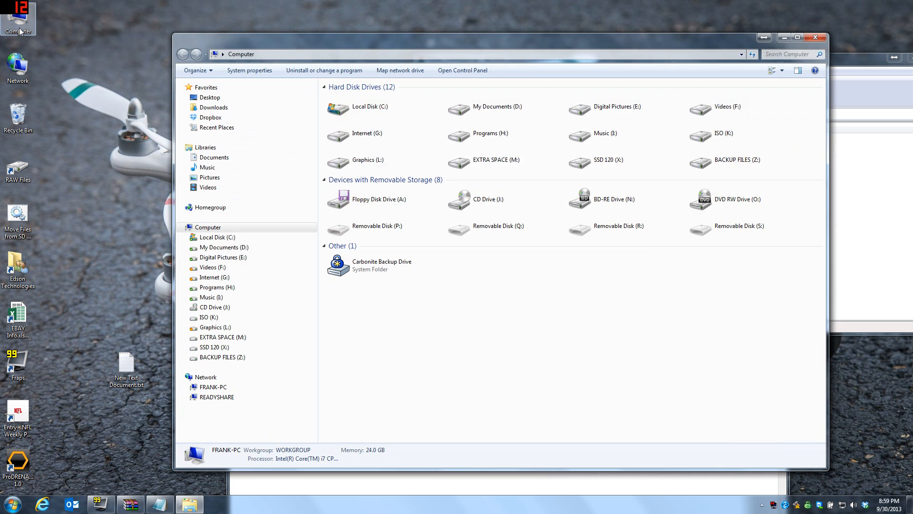
left_click(213, 157)
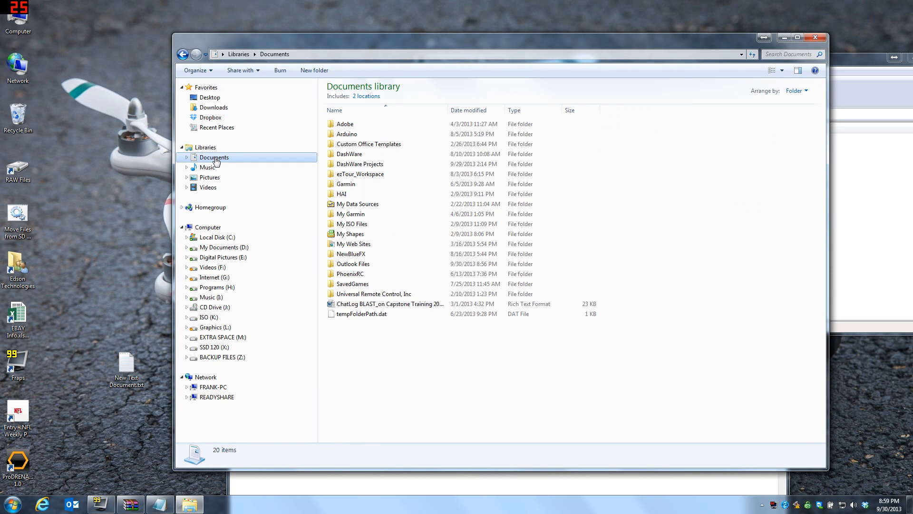
double_click(359, 155)
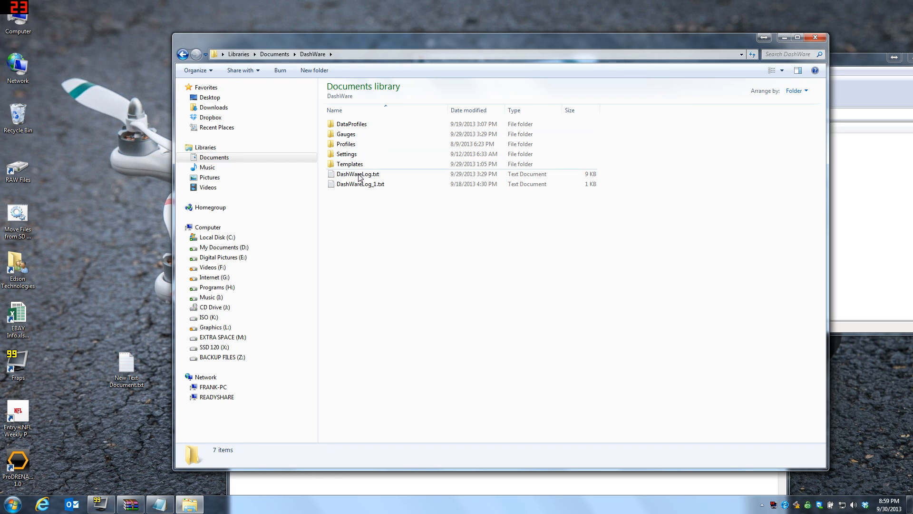
left_click_drag(420, 45, 203, 68)
left_click(663, 64)
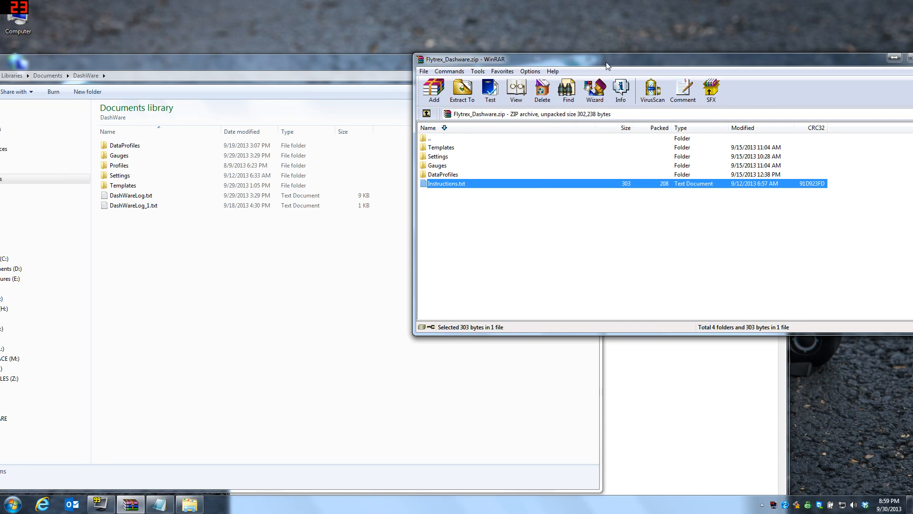
left_click_drag(604, 69, 705, 131)
- Select the Templates, Settings, Gauges and DataProfiles folders in the archive and copy them into the DashWare folder
left_click(564, 209)
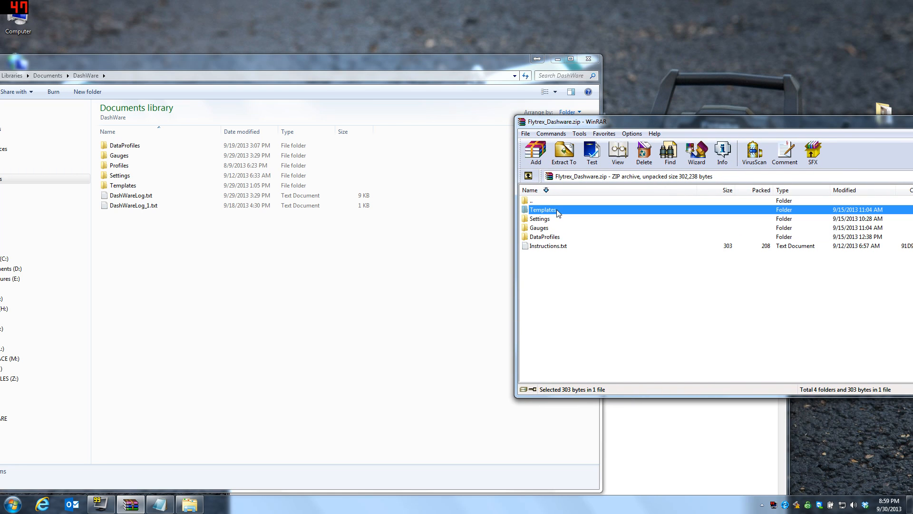
left_click(547, 228)
left_click(548, 236, "shift")
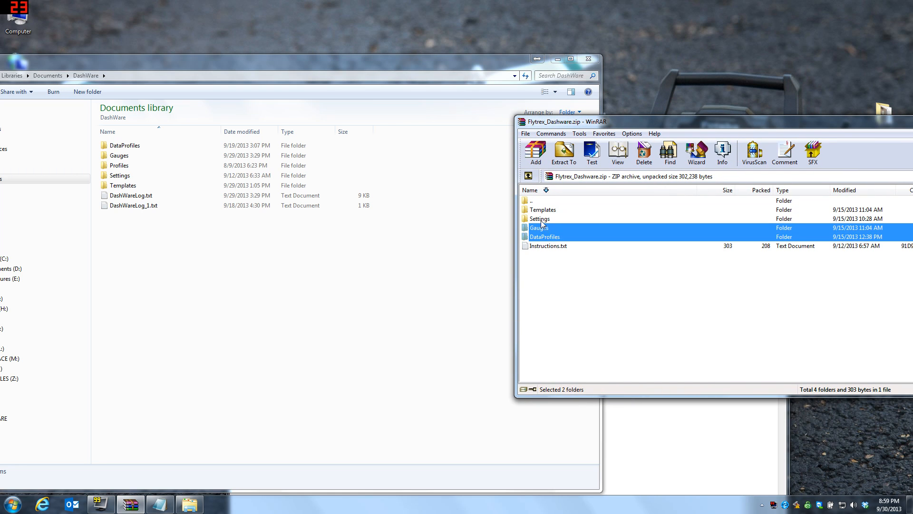
left_click(541, 211, "ctrl")
left_click(541, 221, "ctrl")
left_click_drag(540, 219, 204, 281)
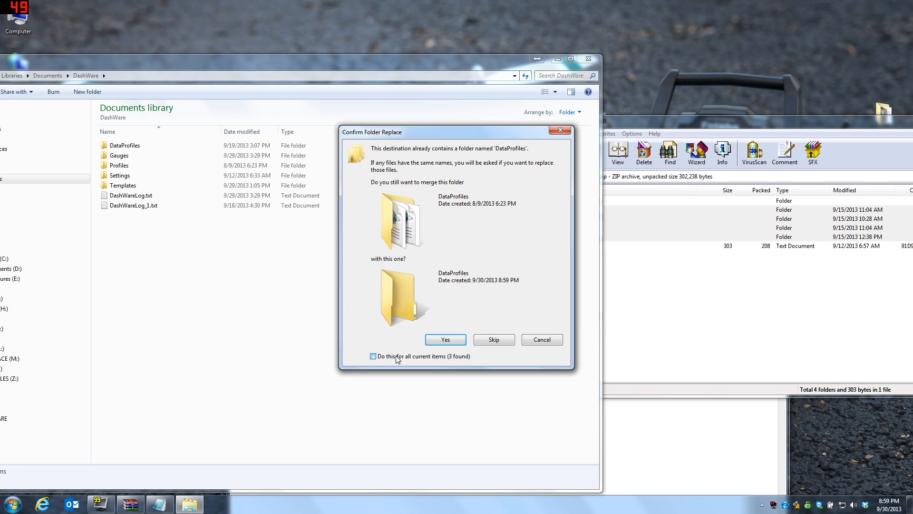
- Agree to merge the existing folders and copy and replace the files for all conflicts
left_click(446, 342)
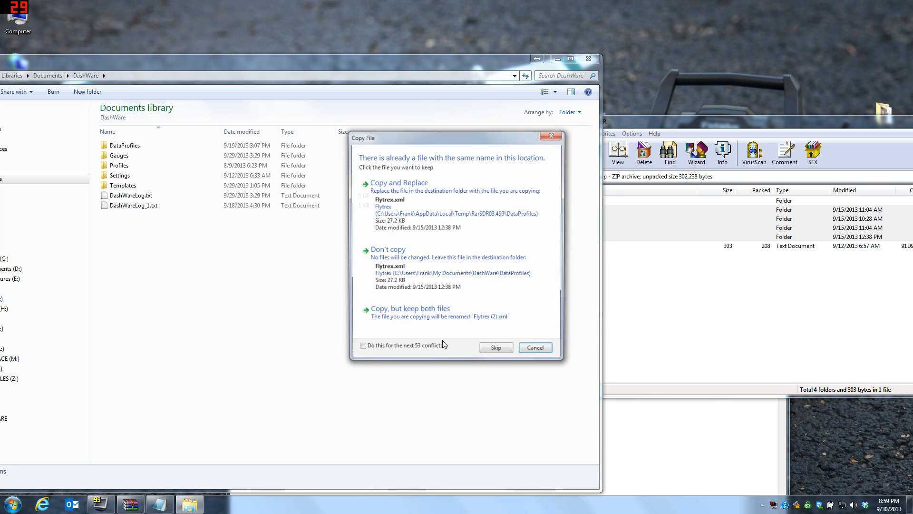
left_click(415, 351)
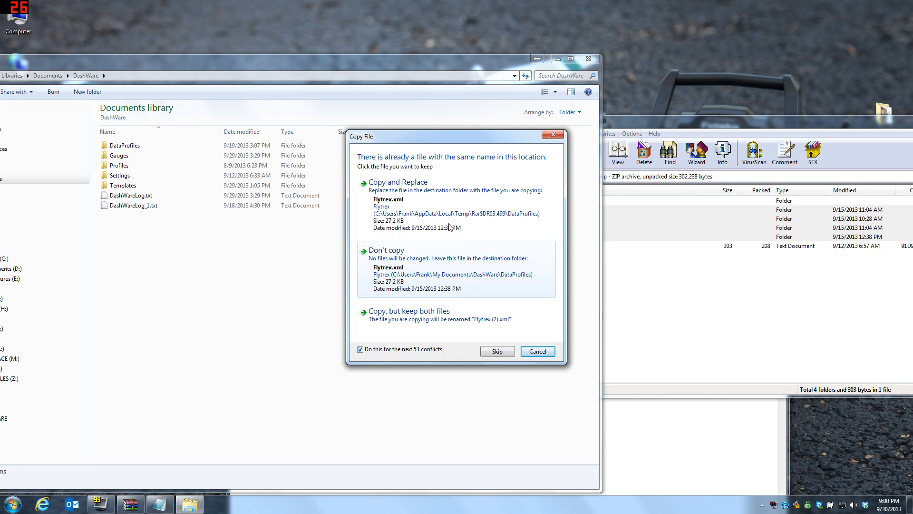
left_click(438, 195)
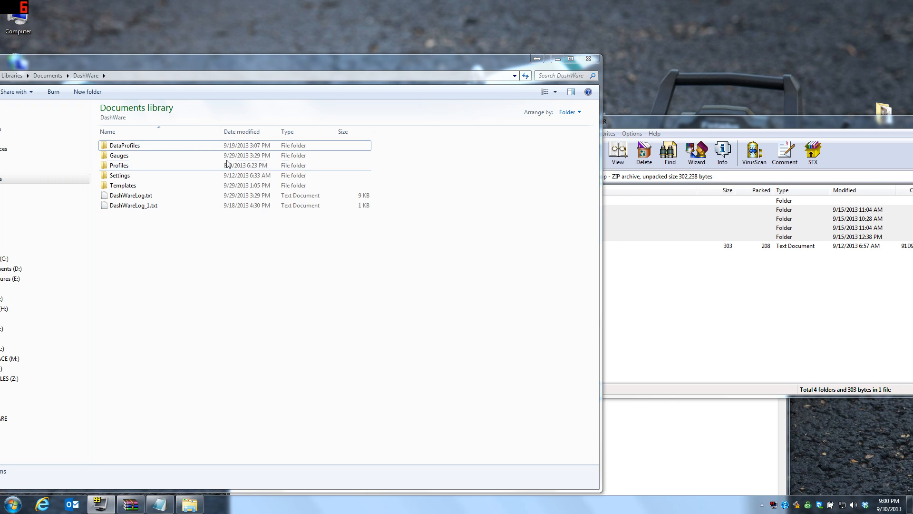
- Check the DataProfiles folder for Flytrex.xml
left_click(122, 156)
double_click(125, 146)
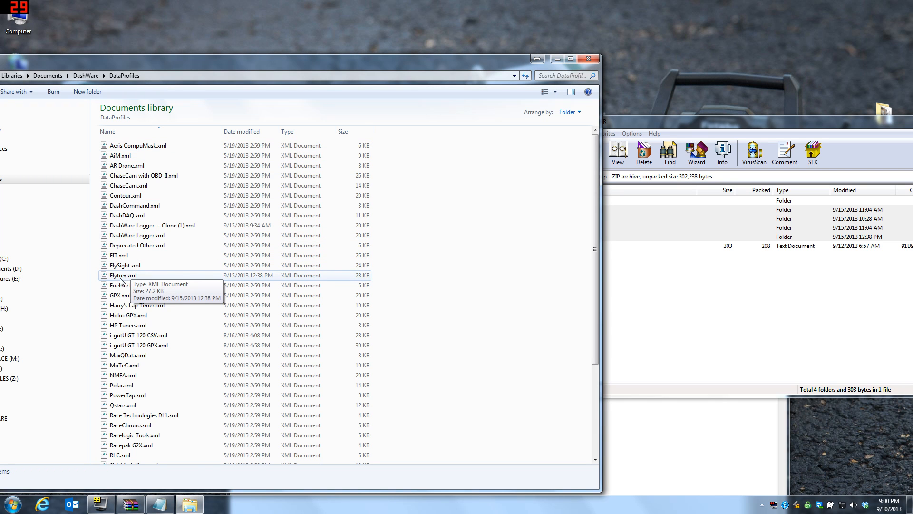
left_click(127, 278)
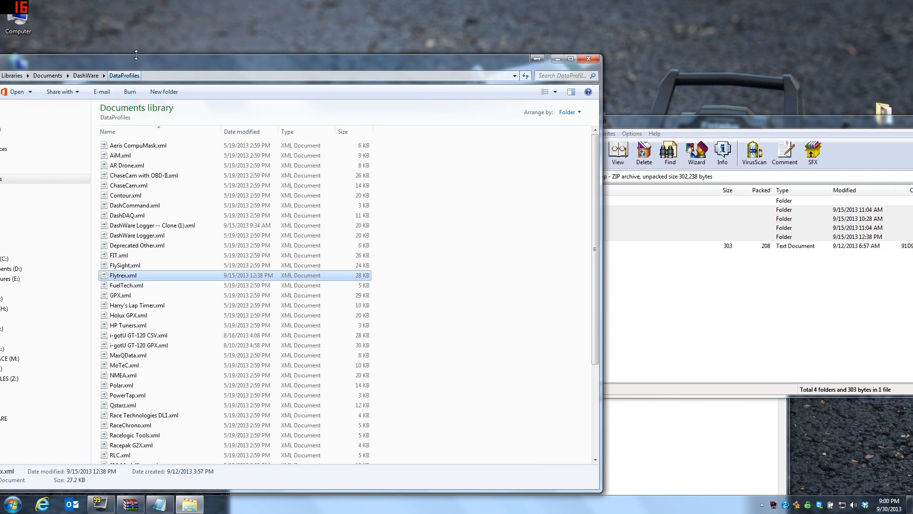
left_click_drag(157, 64, 370, 52)
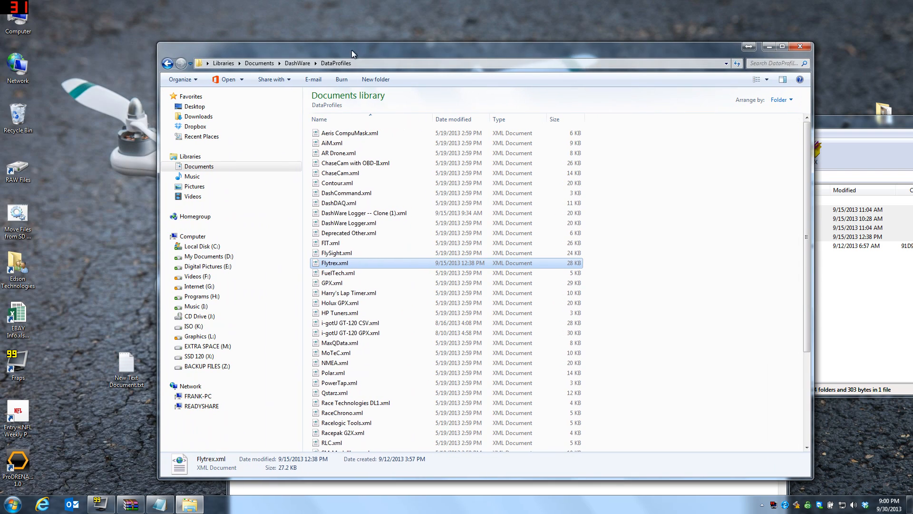
- Look through the DashWare Gauges folder for the Flytrex gauges and close the window
left_click(167, 63)
double_click(331, 143)
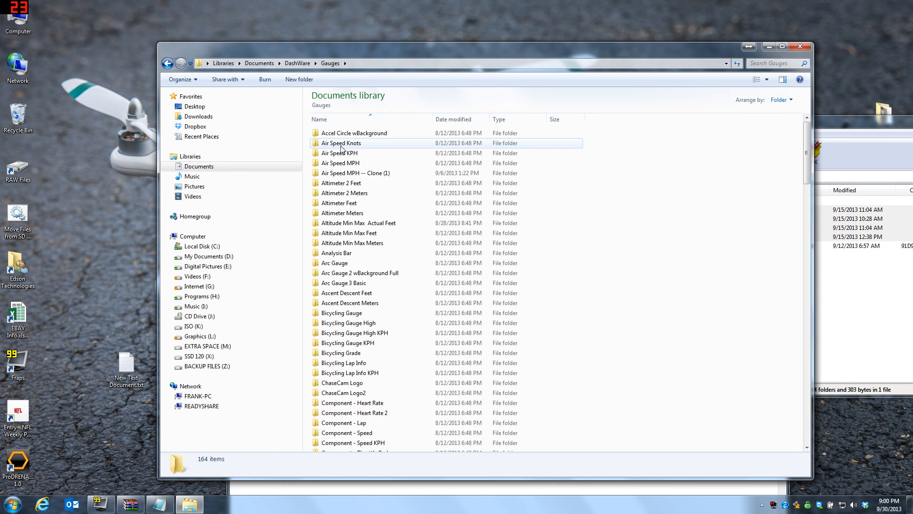
left_click_drag(806, 133, 790, 412)
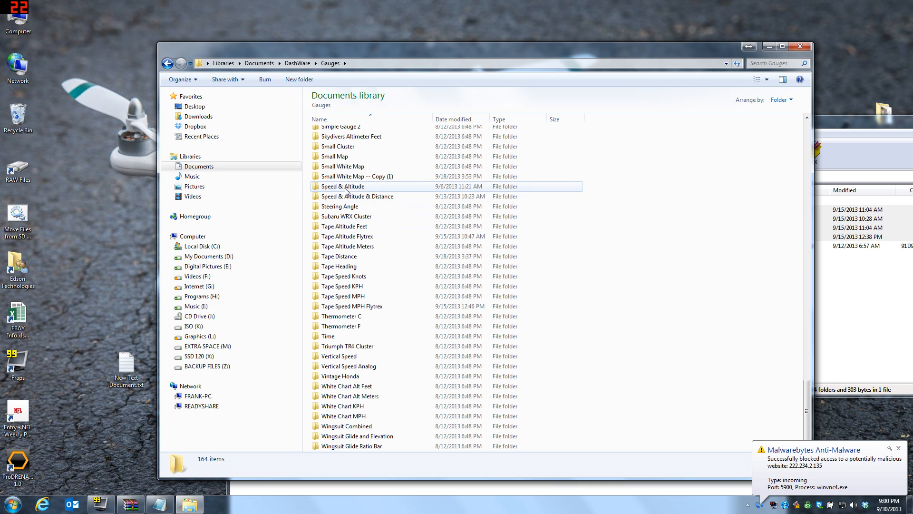
left_click(801, 47)
- Bring Instructions.txt fully into view, close it and return to the archive window
left_click_drag(447, 258, 351, 52)
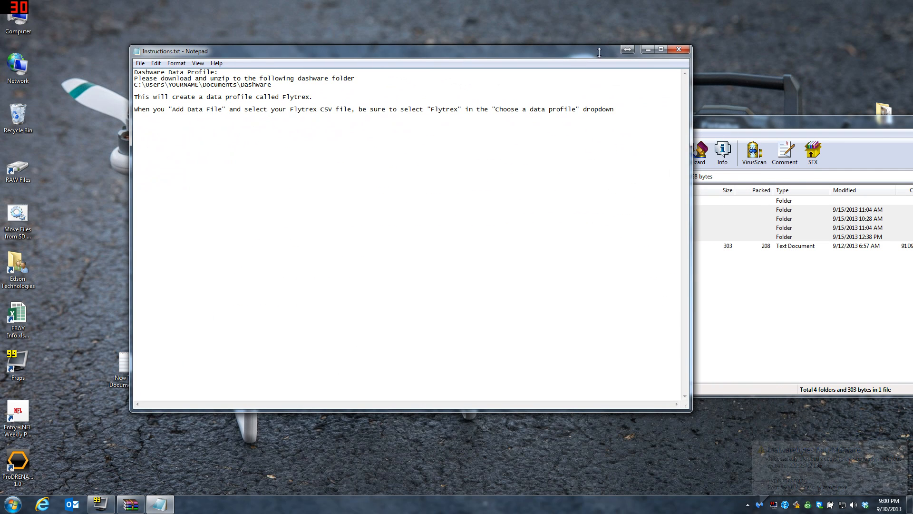
left_click(678, 51)
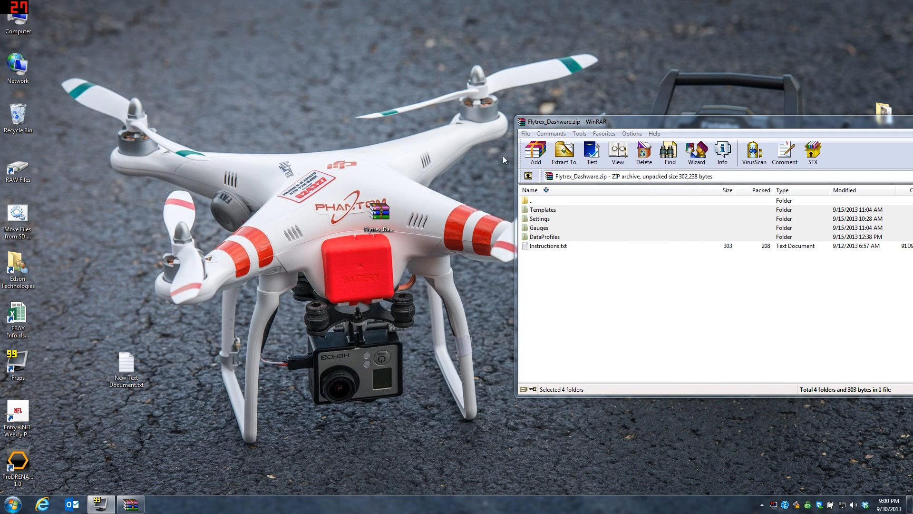
left_click(525, 134)
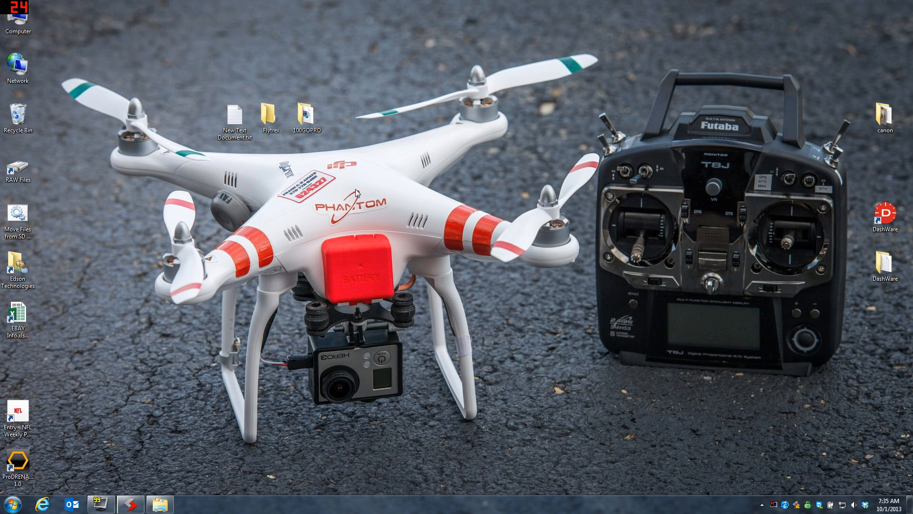
- Check the 100GOPRO folder for the GoPro video and the Flytrex folder for the FPV log, closing both
double_click(305, 118)
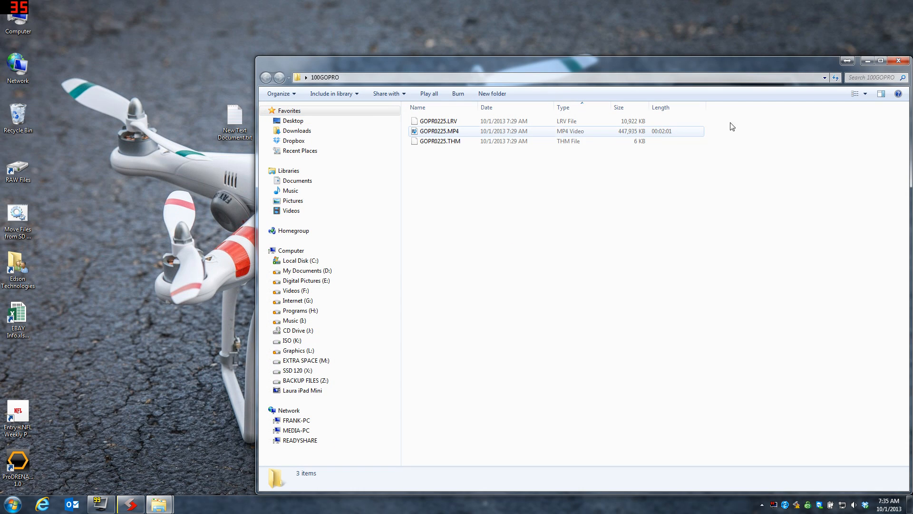
left_click(899, 60)
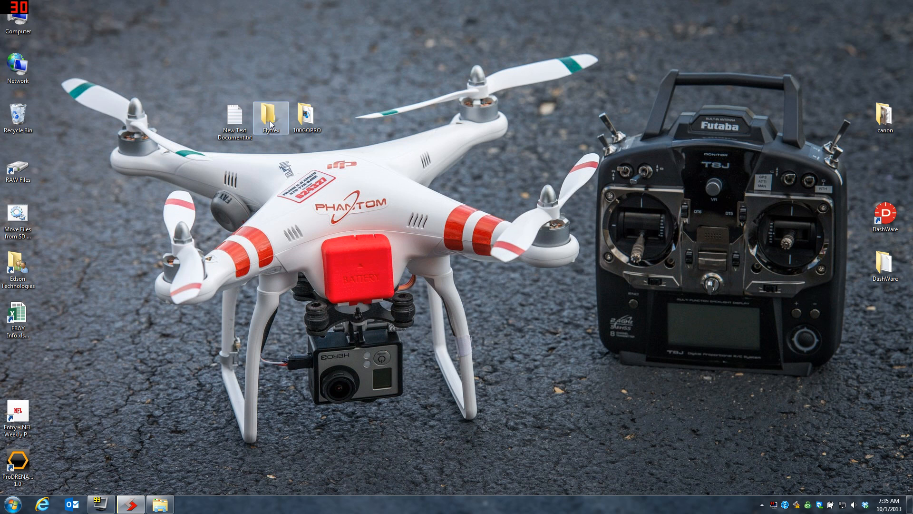
double_click(270, 121)
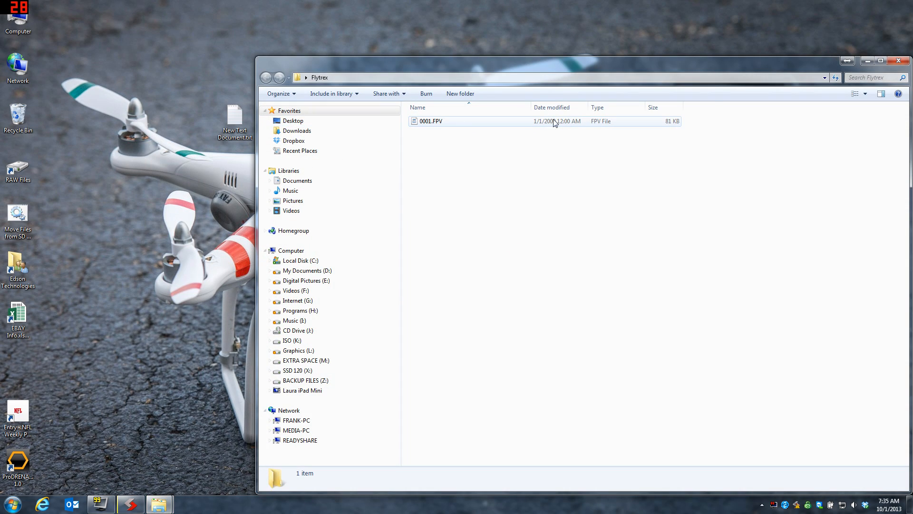
left_click(903, 63)
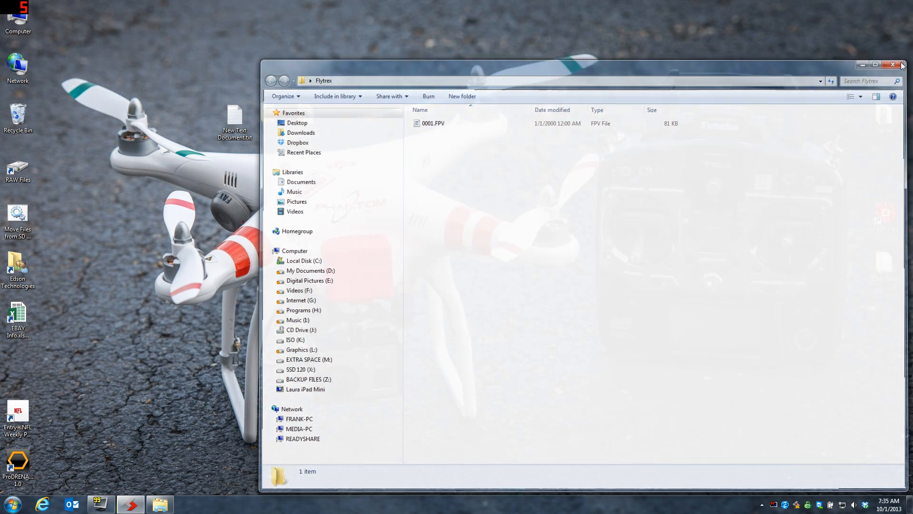
- Switch to Internet Explorer, open the Flytrex profile page and upload 0001.FPV from the desktop's Flytrex folder as a mission
left_click(43, 505)
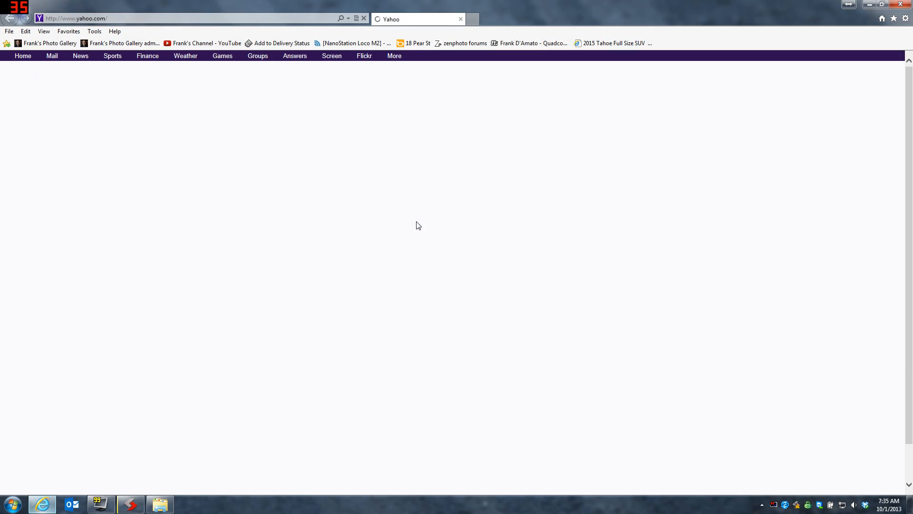
left_click(521, 43)
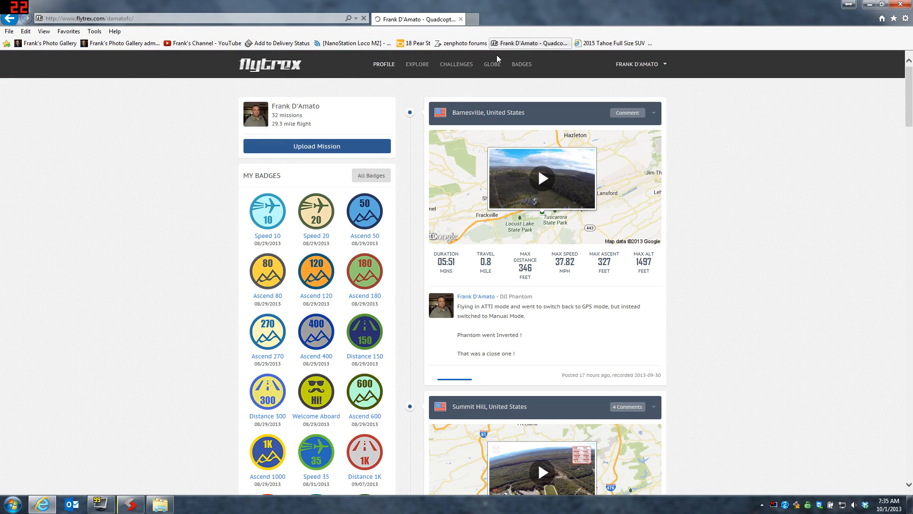
left_click(329, 146)
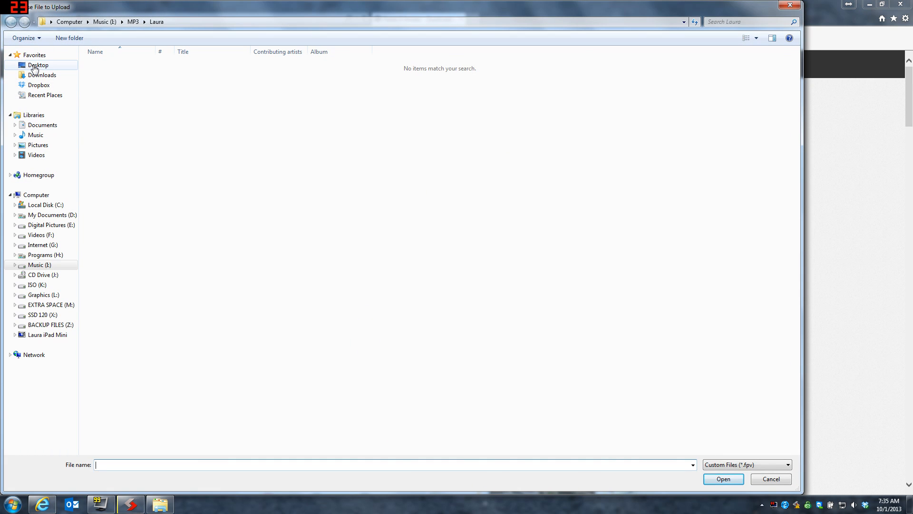
left_click(34, 67)
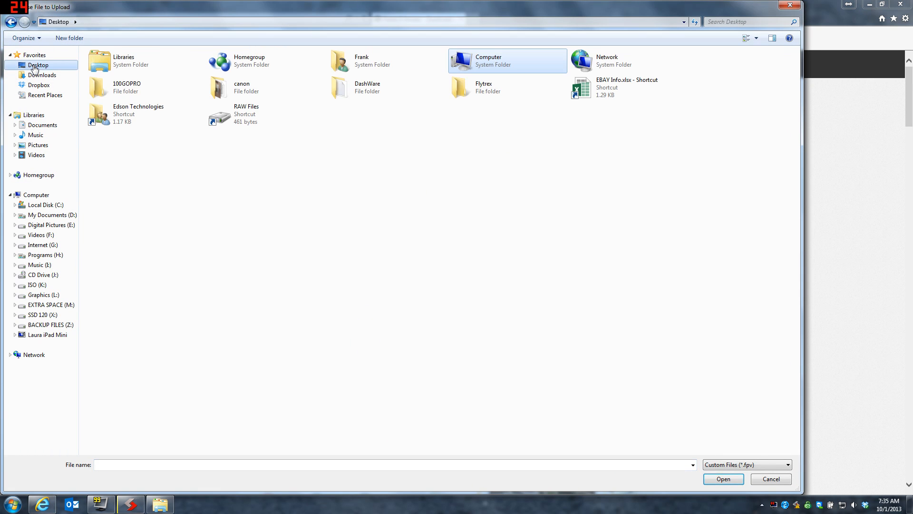
double_click(476, 95)
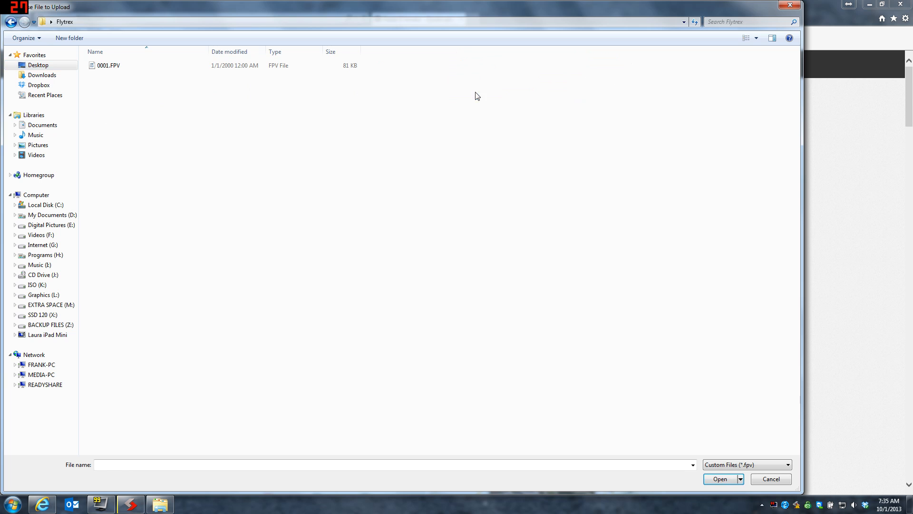
left_click(105, 67)
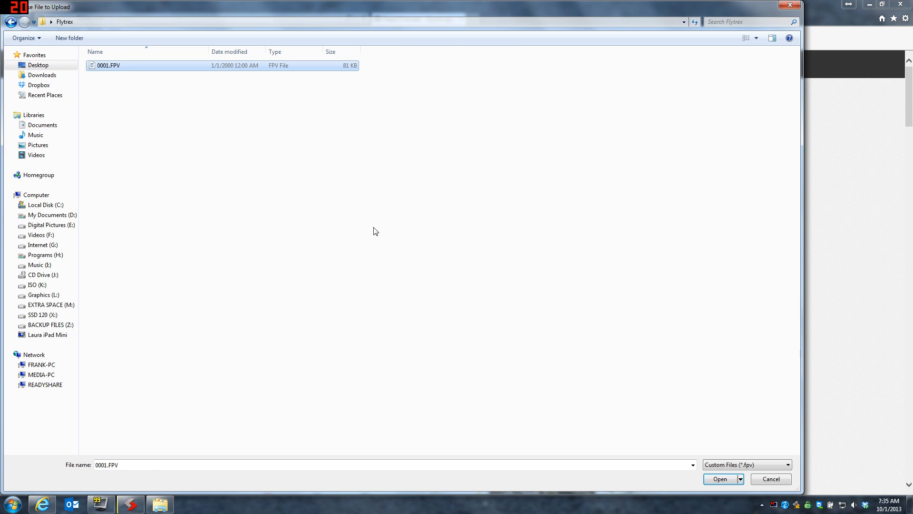
left_click(720, 479)
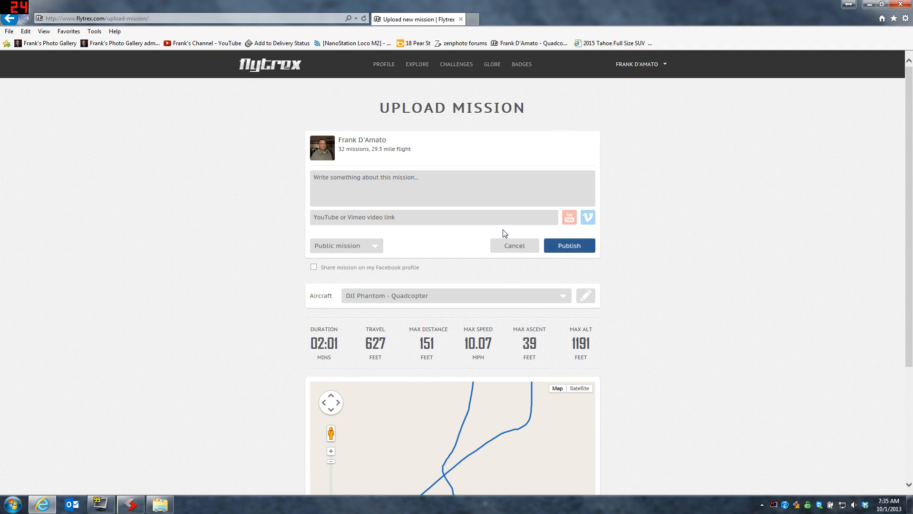
- Review the uploaded mission's map, enter "Test for Video Demo" as its description and publish it
left_click_drag(909, 140, 895, 231)
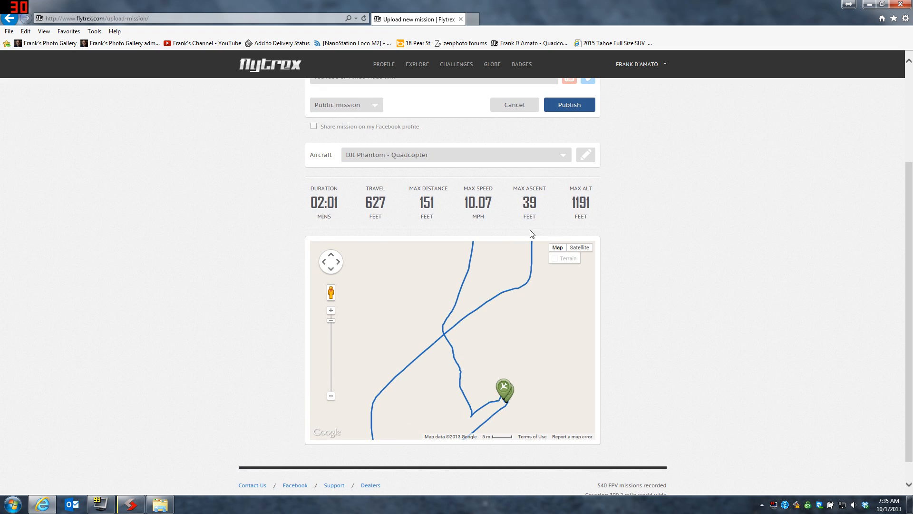
scroll(577, 124, "up", 3)
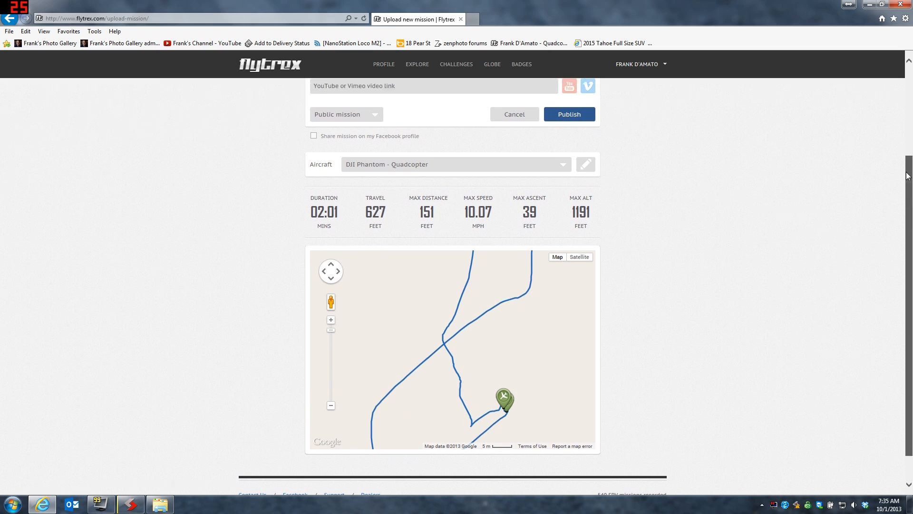
left_click(314, 109)
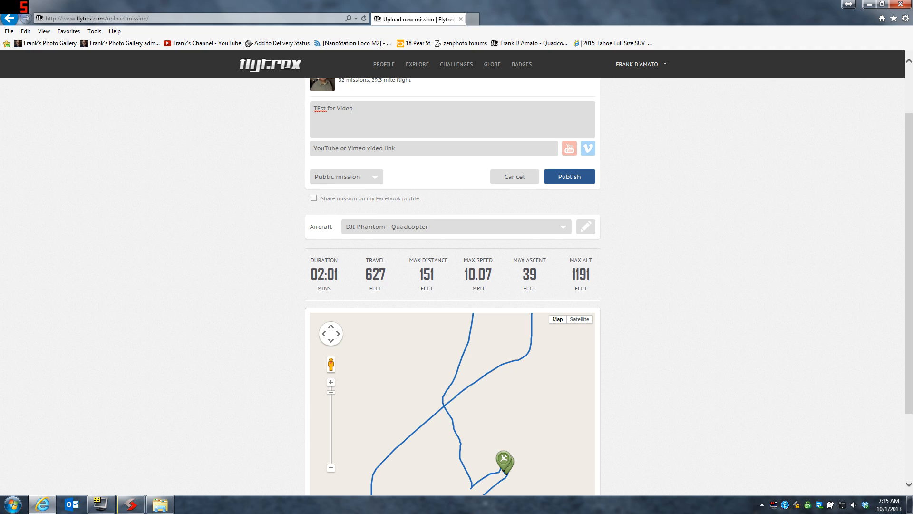
type("TEst for Video Demo")
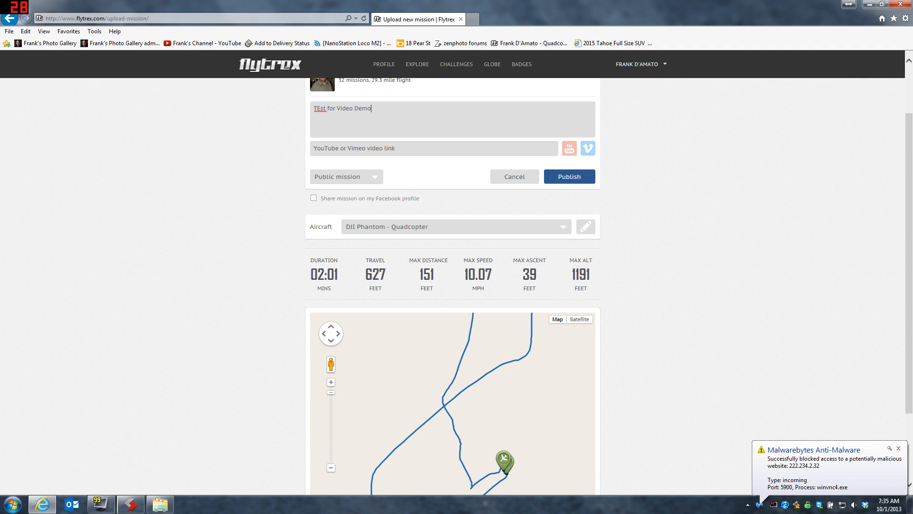
key("BackSpace")
type("e")
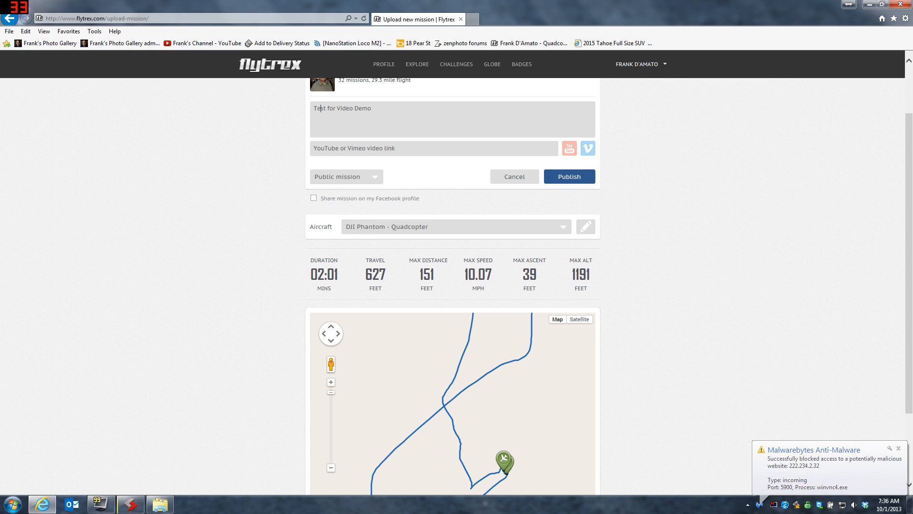
left_click(576, 179)
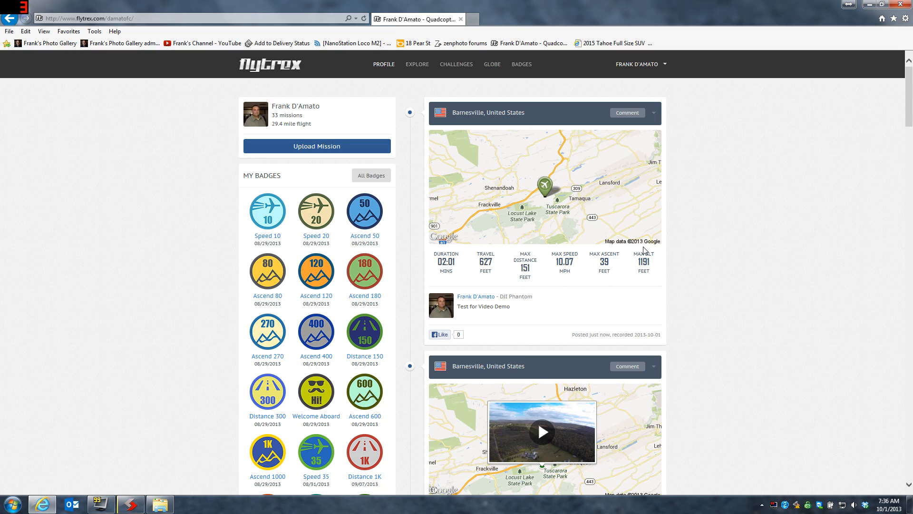
- Export the newest mission as CSV and choose the desktop's Flytrex folder as the save location
left_click(654, 114)
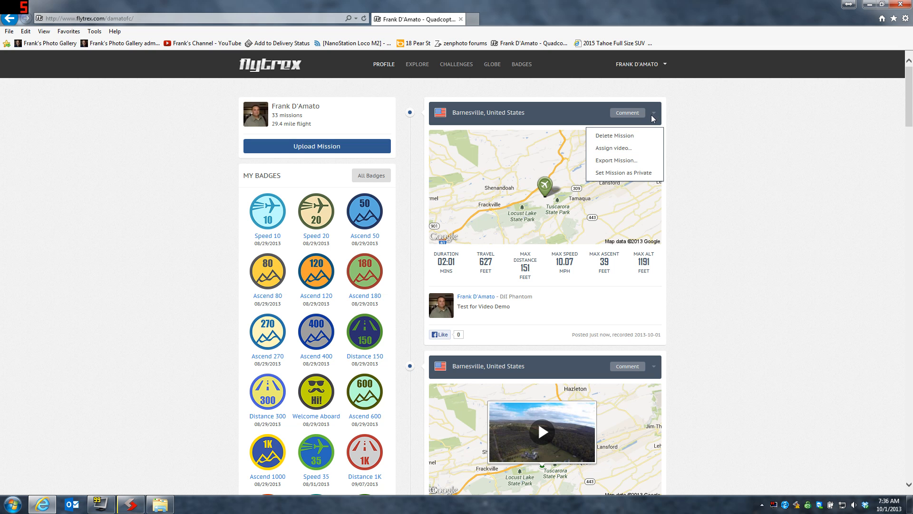
left_click(616, 160)
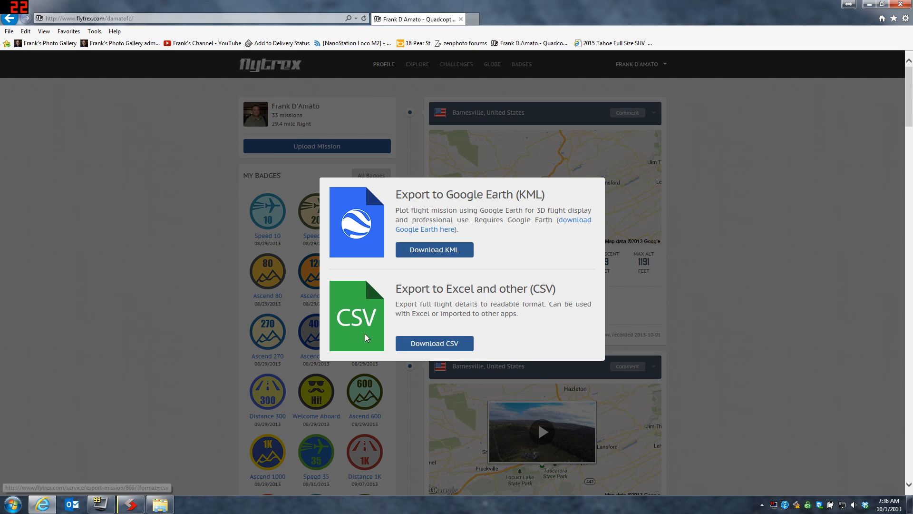
left_click(431, 345)
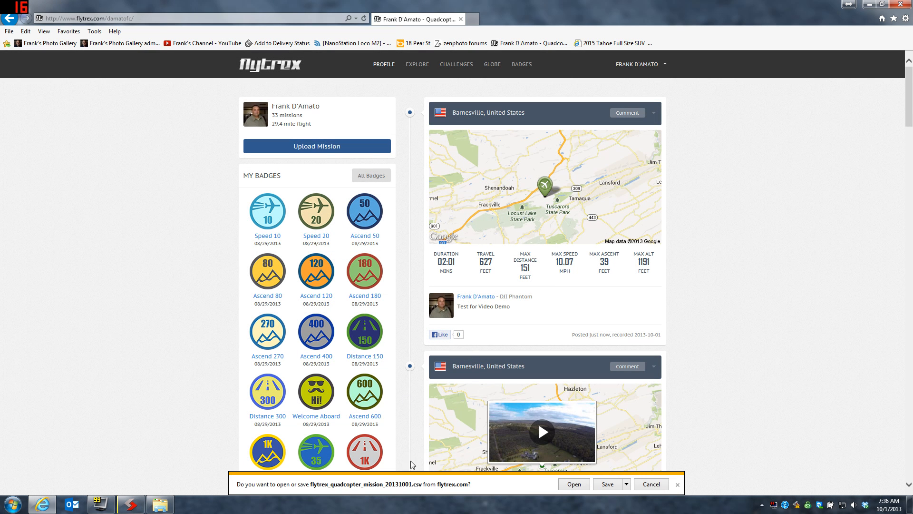
left_click(628, 486)
left_click(657, 474)
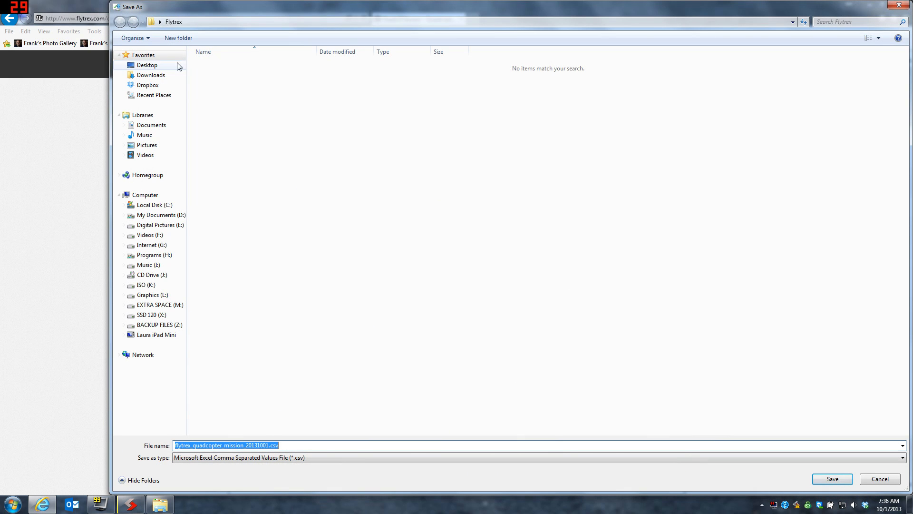
left_click(147, 67)
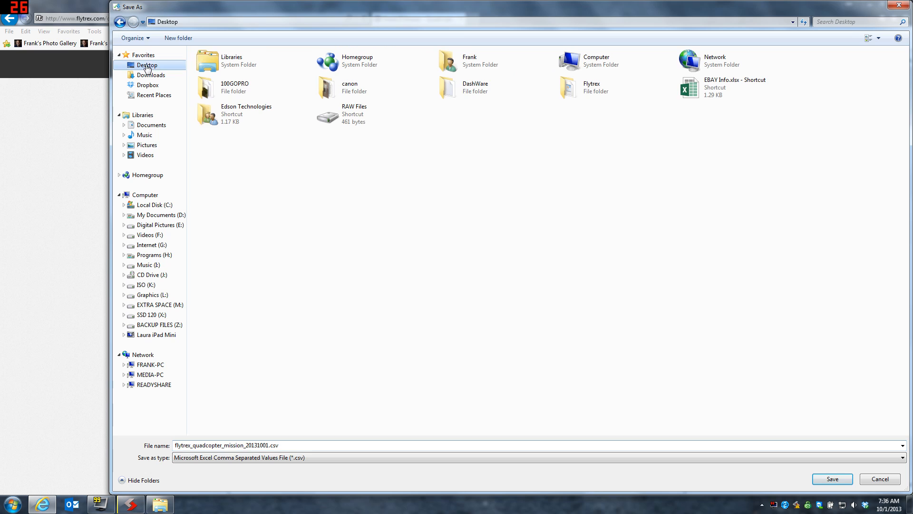
double_click(598, 92)
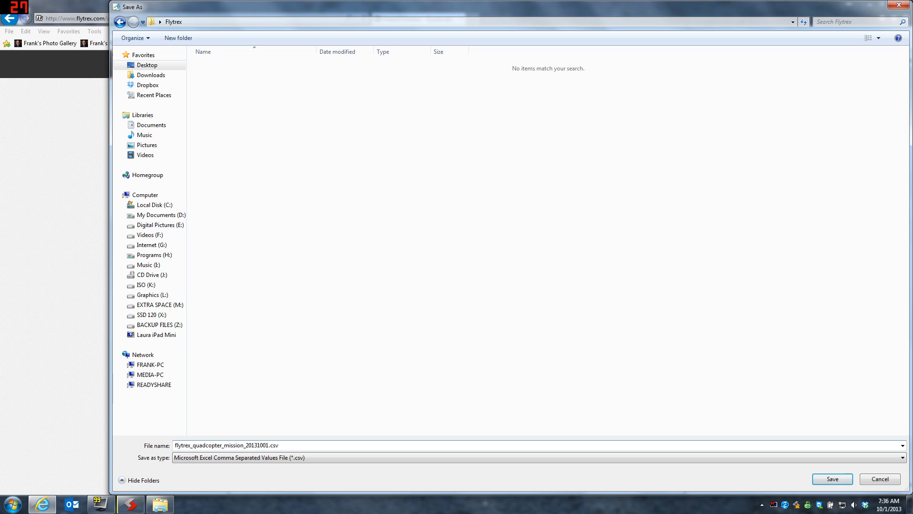
- Name the exported file Flytrex Test Demo.csv and save it
left_click(269, 446)
left_click_drag(269, 446, 174, 446)
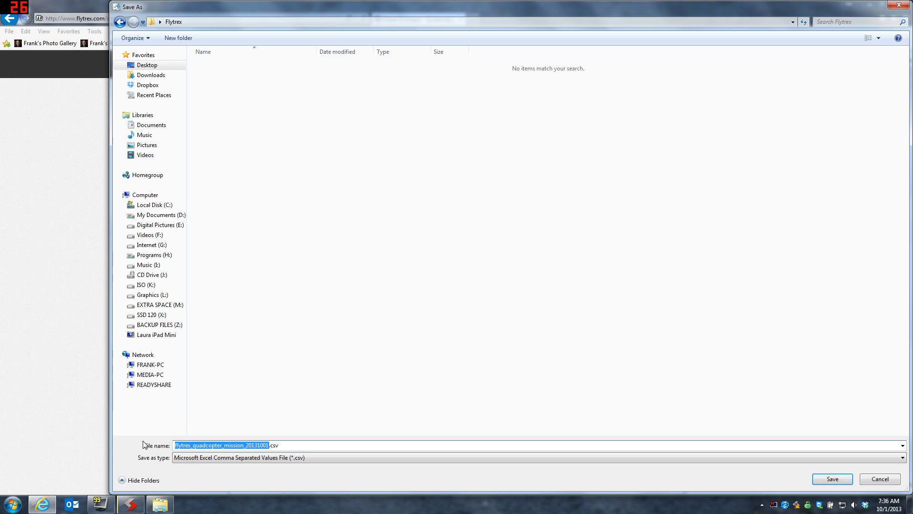
type("Flytre")
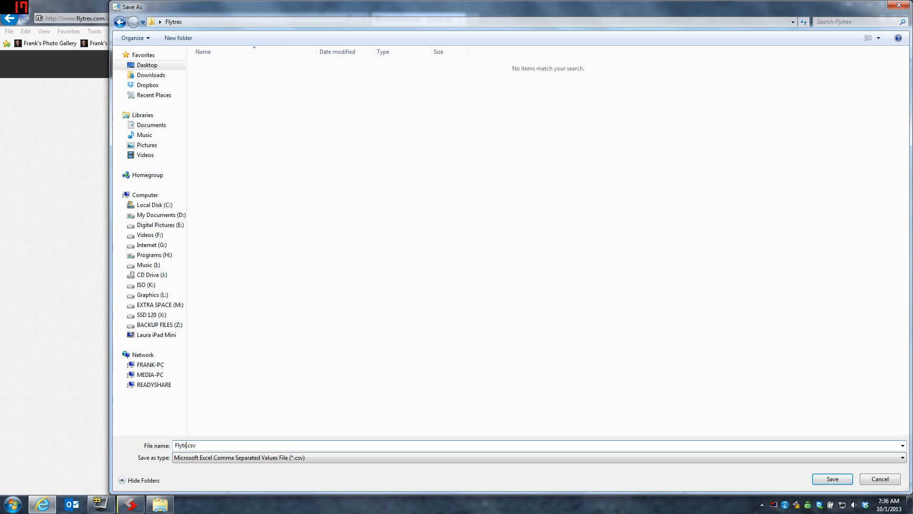
type("x Test V")
key("BackSpace")
type("Demo")
left_click(832, 479)
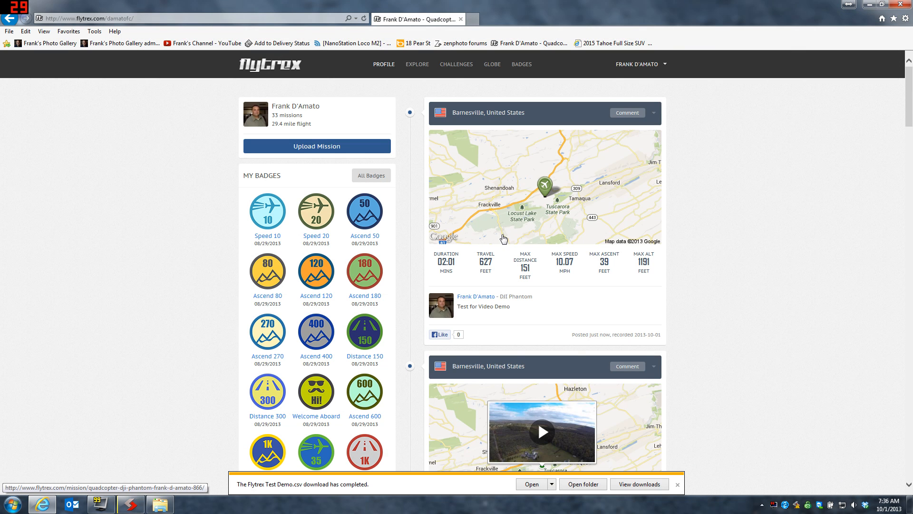
- Close the browser and check the desktop's Flytrex folder for Flytrex Test Demo.csv
left_click(901, 6)
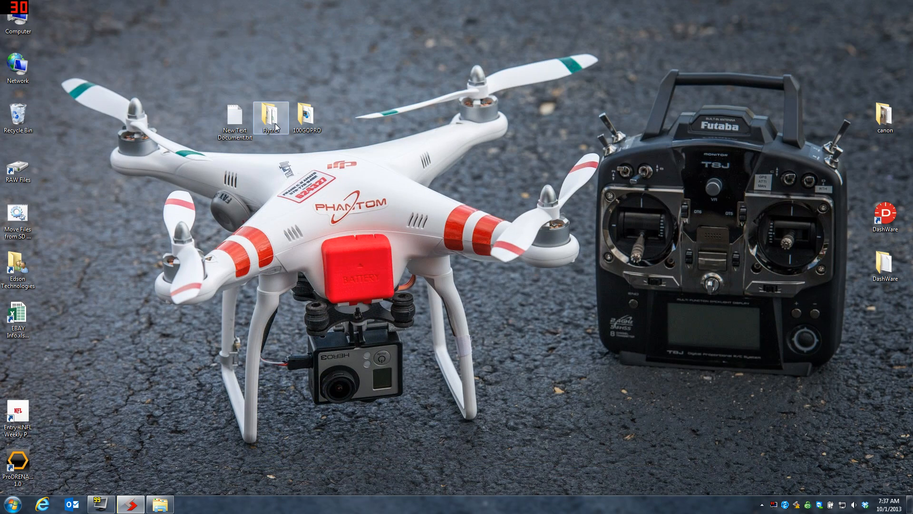
double_click(270, 125)
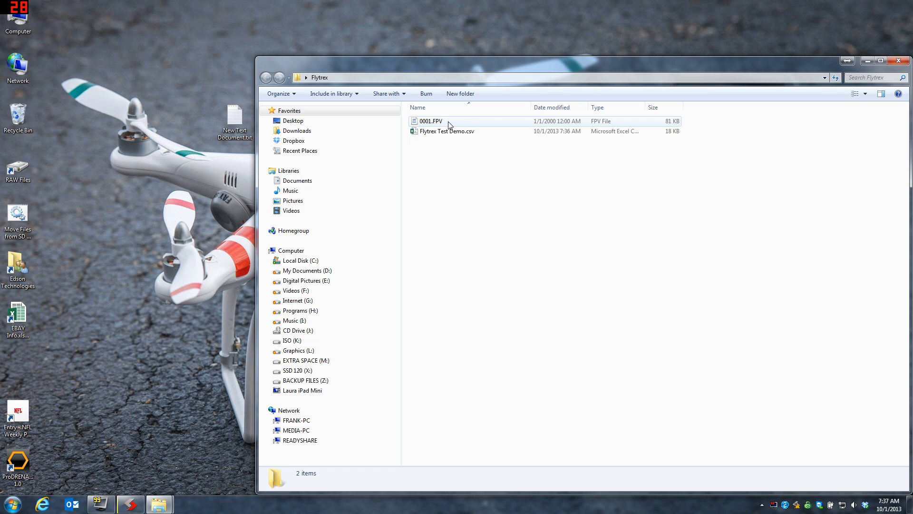
left_click(448, 136)
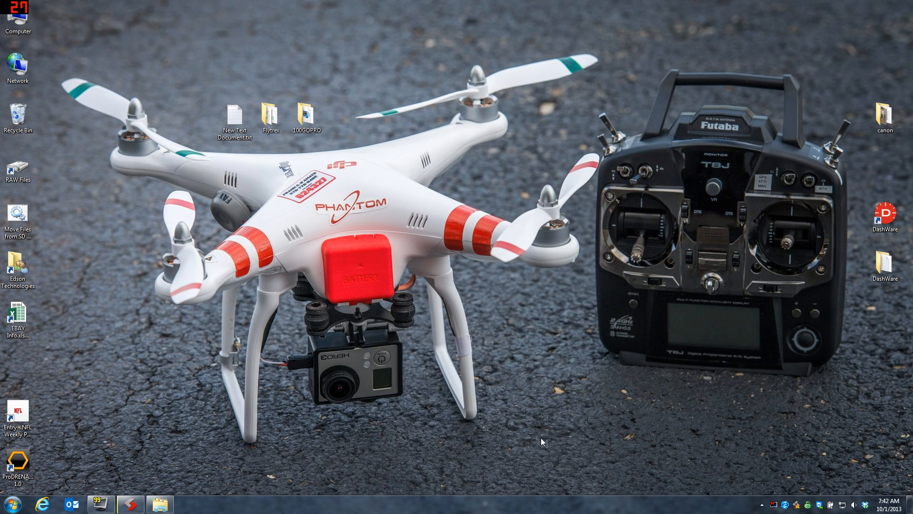
- Switch to DashWare, dismiss the Quick Project Creator and create a new project with the default name and template <None>
double_click(887, 218)
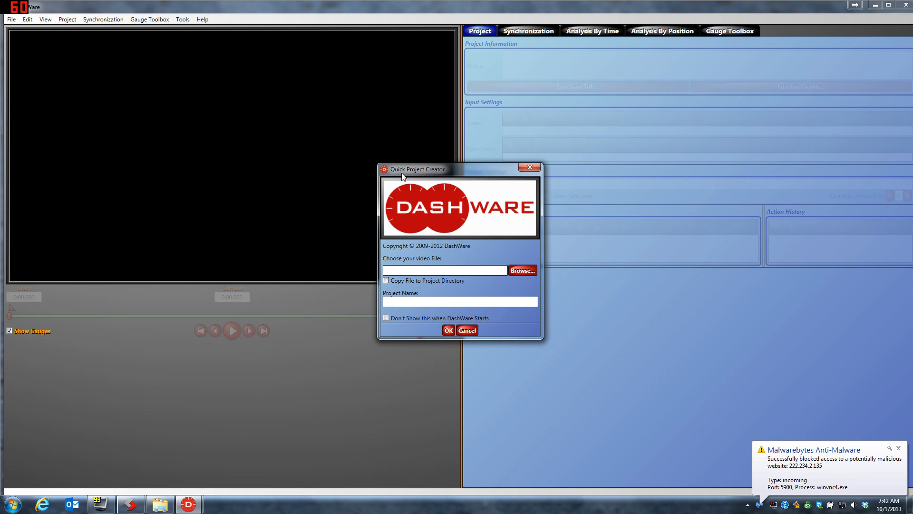
left_click(470, 333)
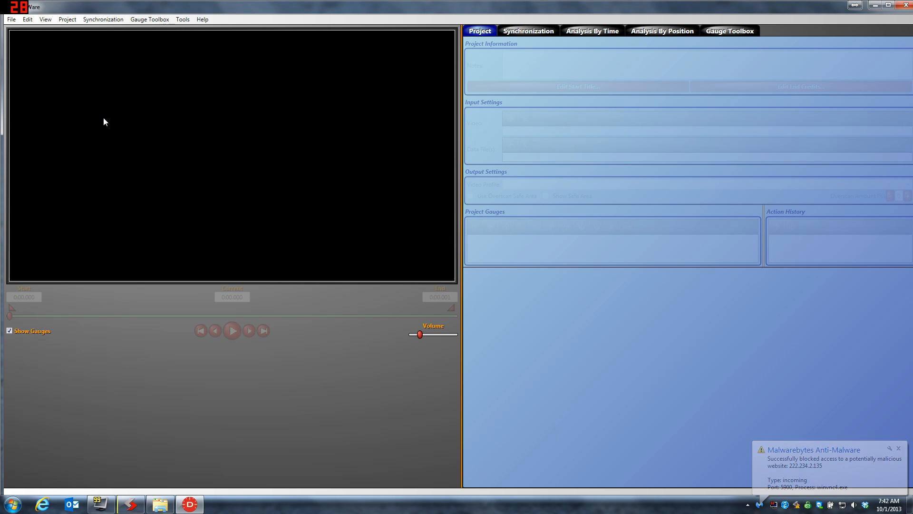
left_click(11, 20)
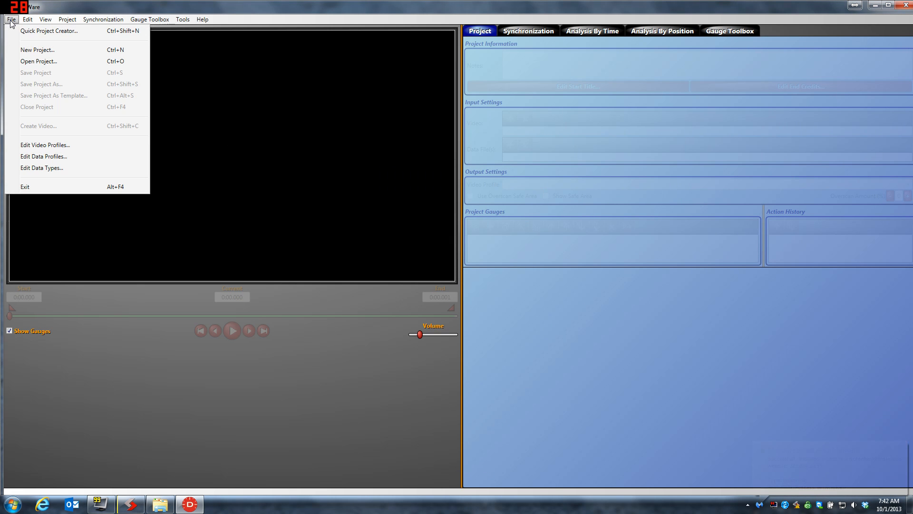
left_click(31, 50)
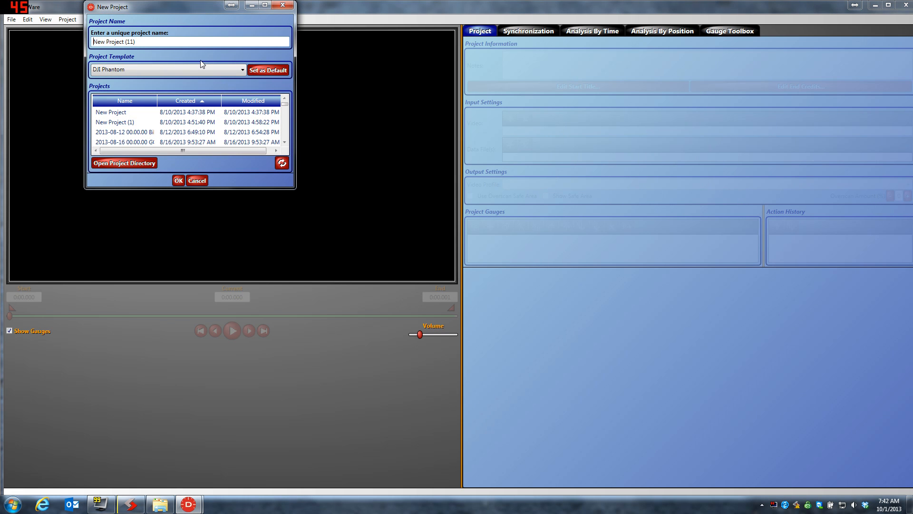
left_click(244, 74)
scroll(241, 129, "up", 2)
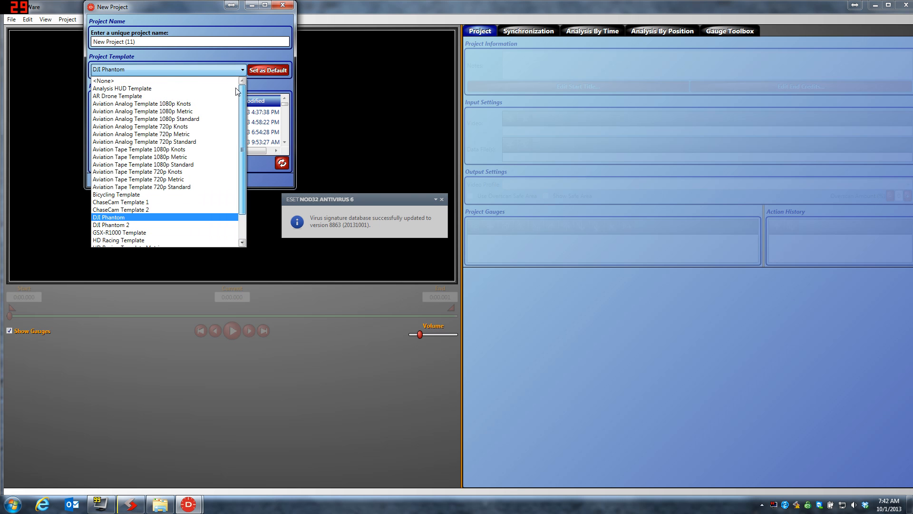
left_click(115, 82)
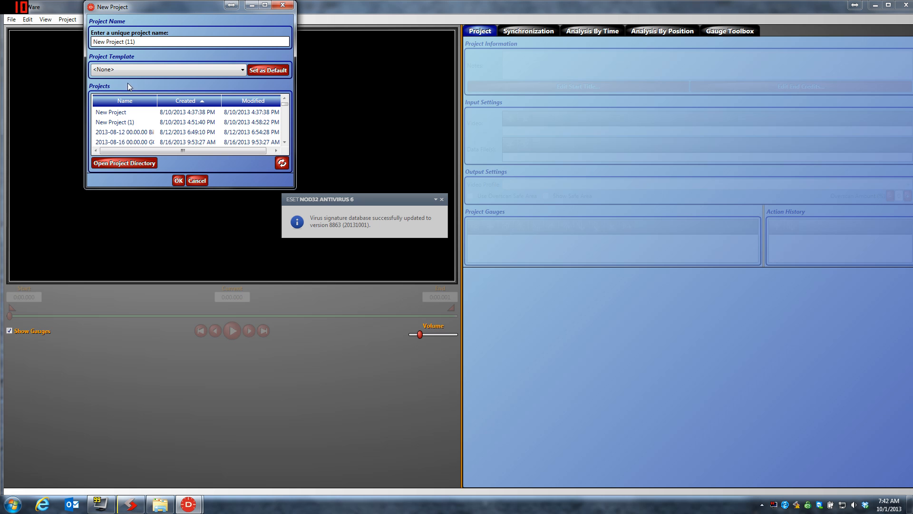
left_click(179, 181)
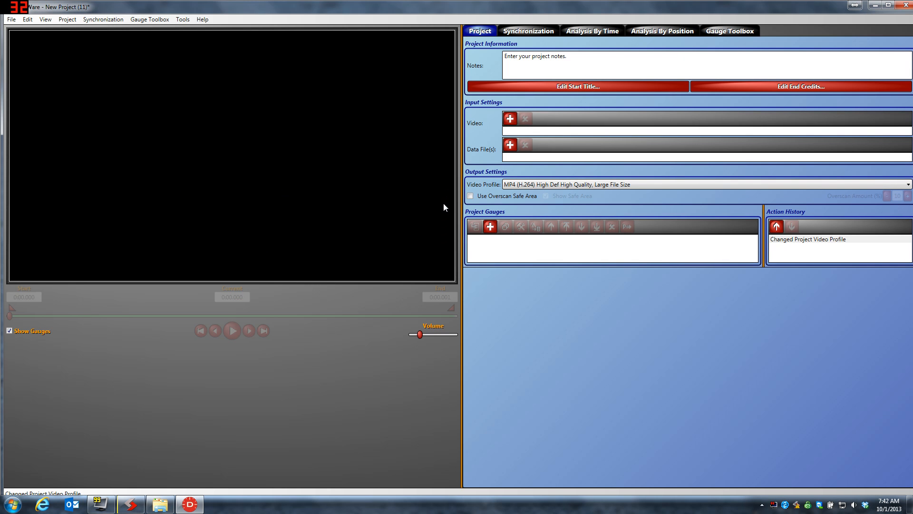
- Add GOPR0225.MP4 from the desktop's 100GOPRO folder as the input video and scrub through its footage
left_click(509, 120)
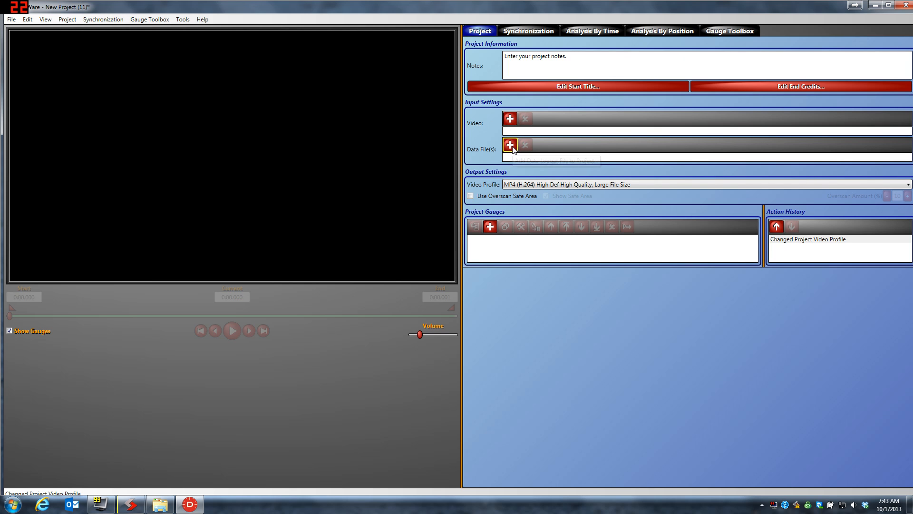
left_click(510, 119)
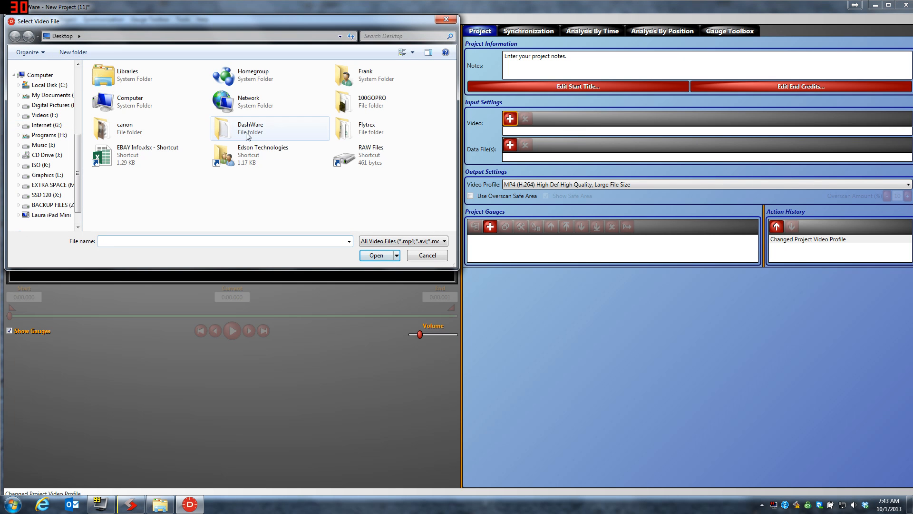
double_click(356, 105)
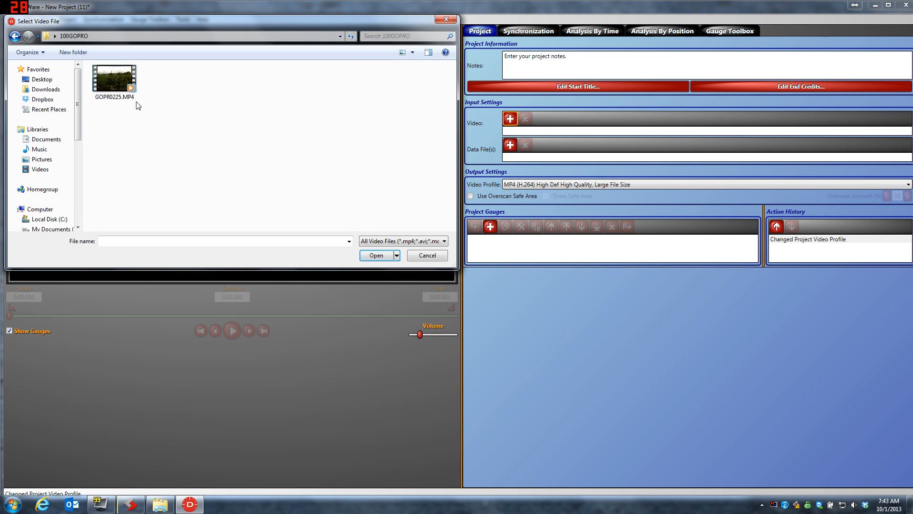
left_click(115, 80)
left_click(381, 255)
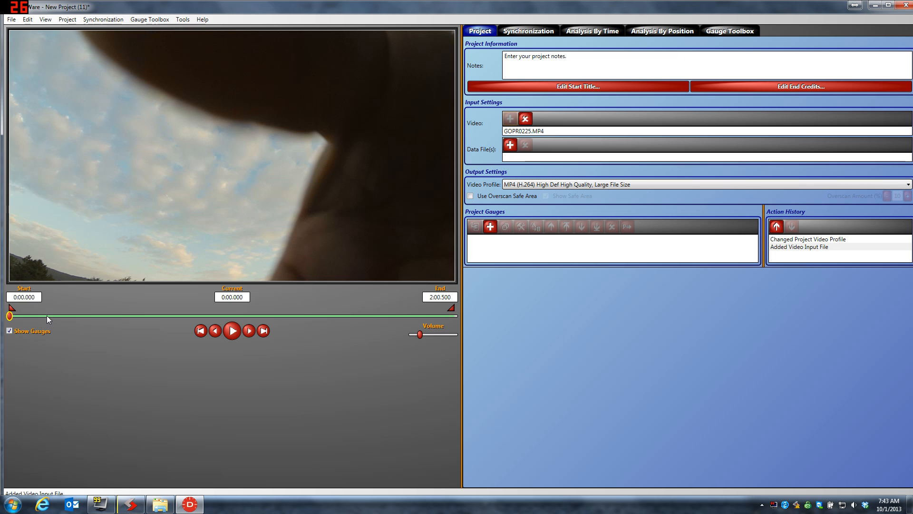
left_click_drag(71, 314, 435, 316)
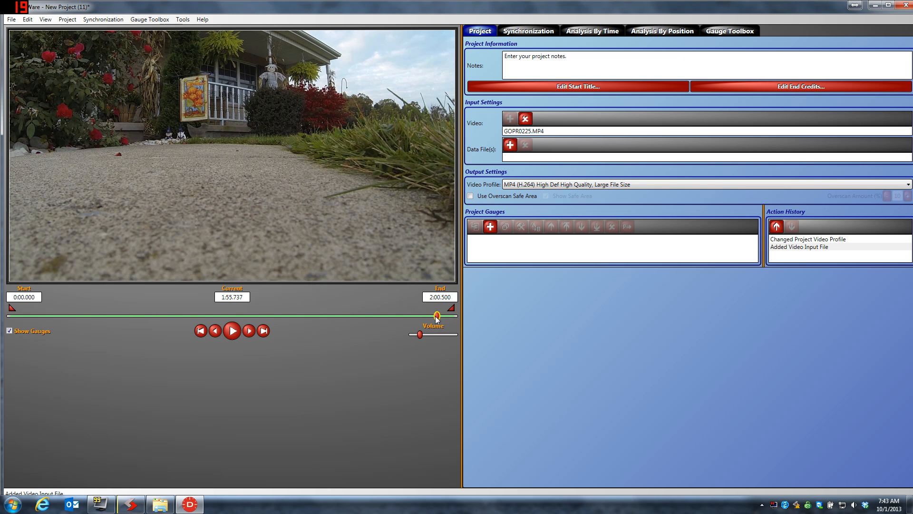
left_click(352, 317)
left_click_drag(287, 318, 33, 317)
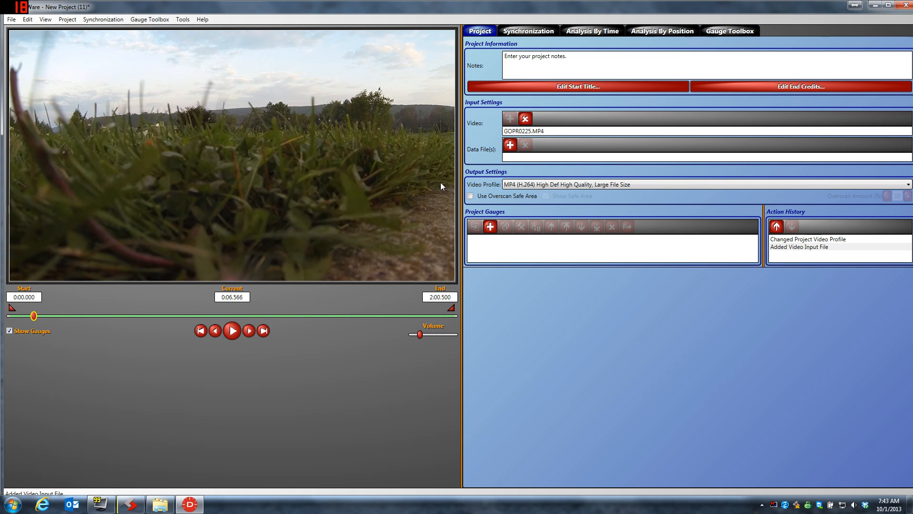
- Add Flytrex Test Demo.csv from the desktop's Flytrex folder as a data file, using the Flytrex data profile
left_click(510, 145)
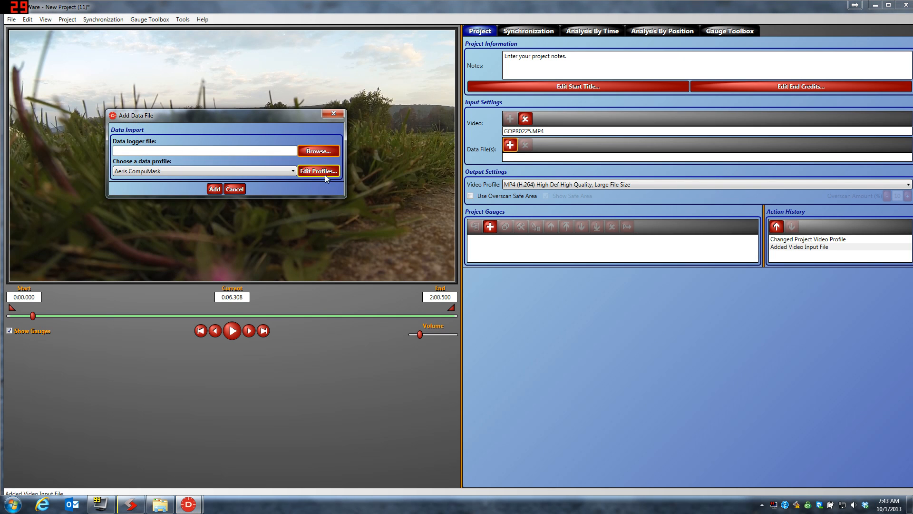
left_click(310, 153)
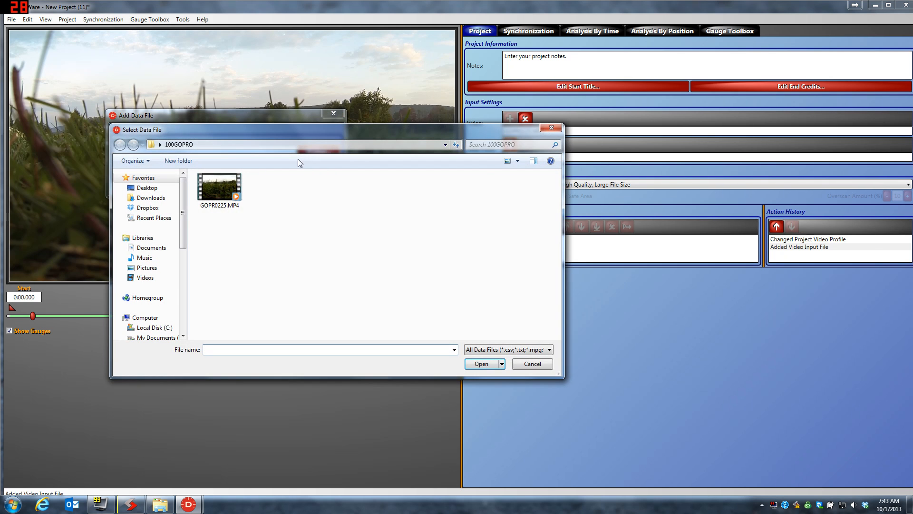
left_click(152, 188)
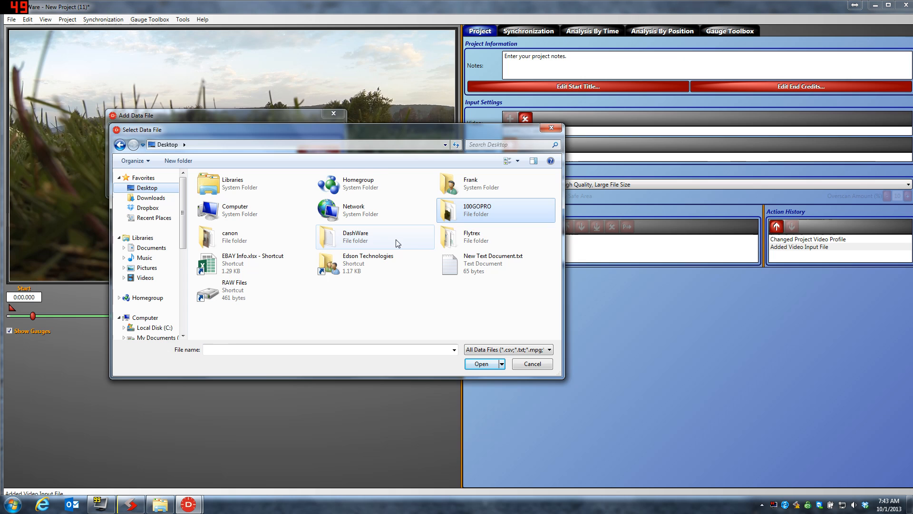
double_click(474, 242)
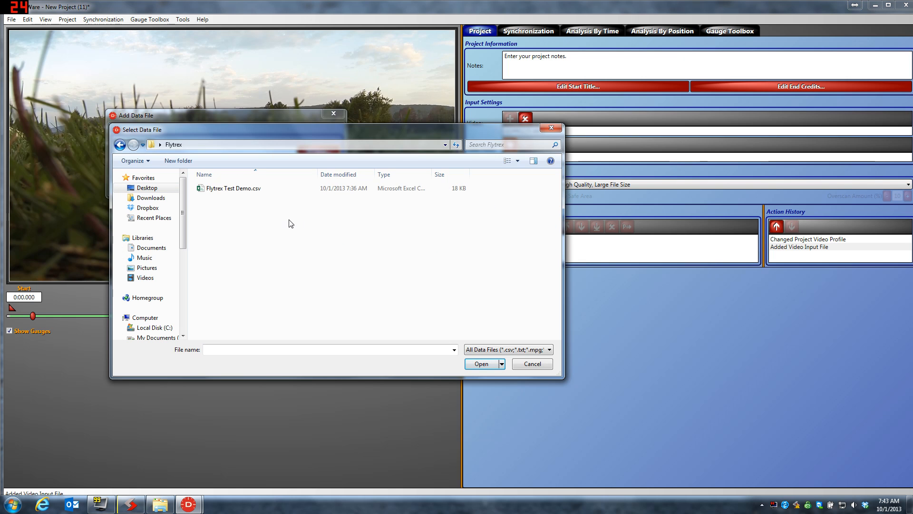
left_click(233, 191)
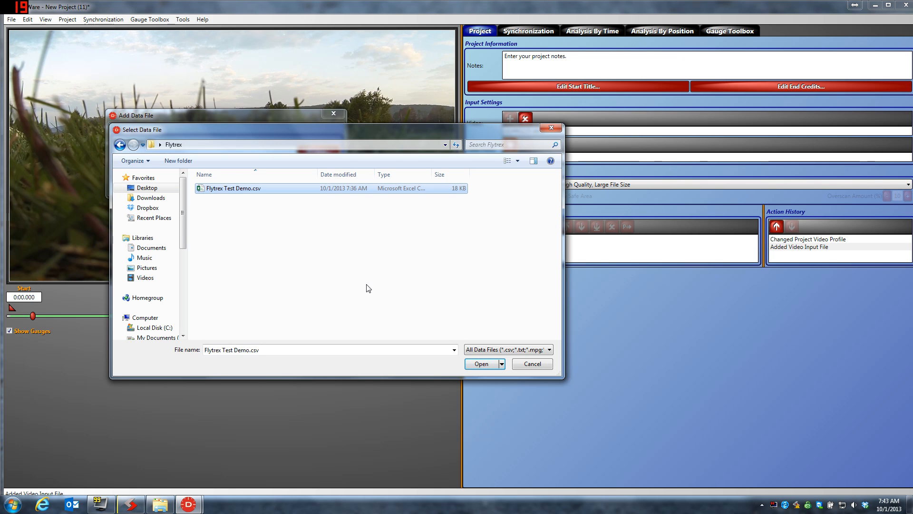
left_click(480, 364)
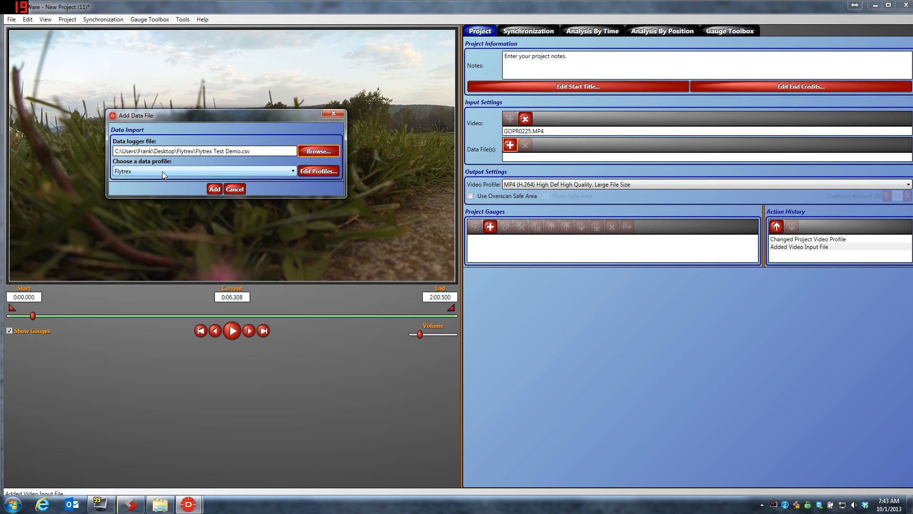
left_click(212, 189)
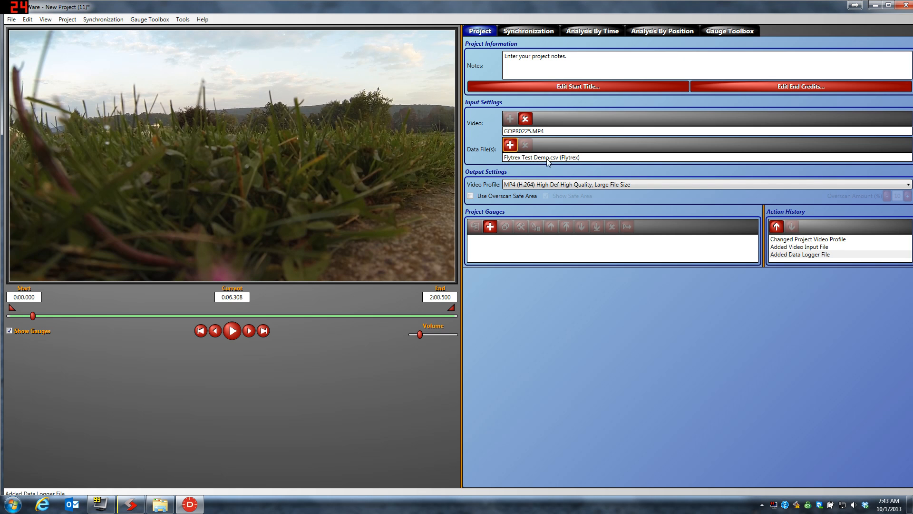
- Turn off the Closed Course option in the synchronization settings for the flight data
left_click(527, 30)
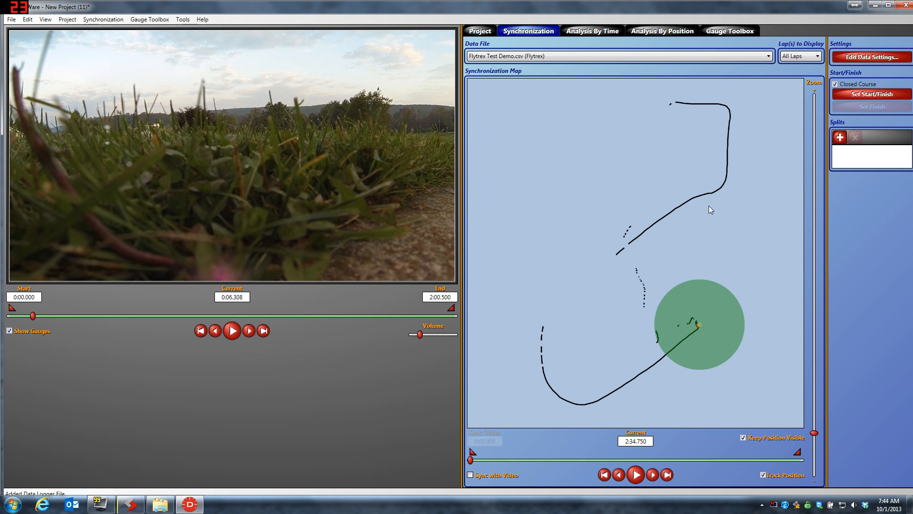
left_click(836, 84)
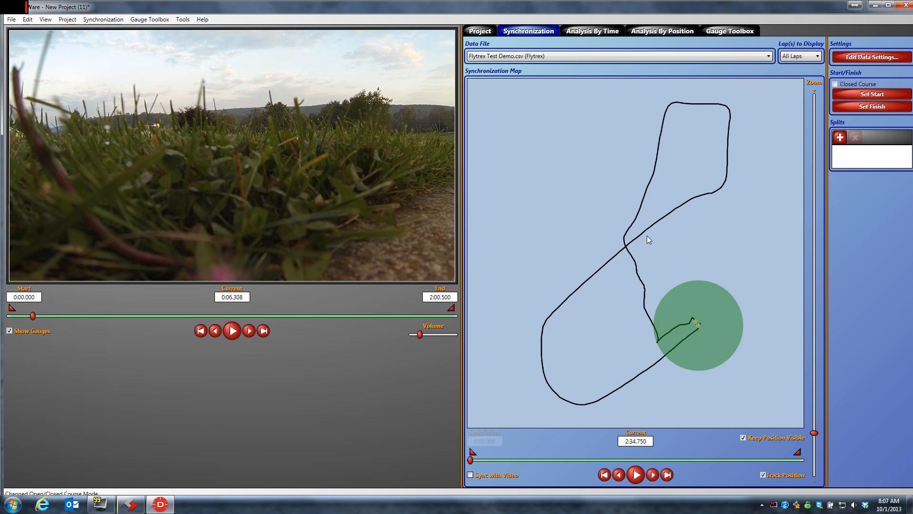
- Add the first Speed & Altitude gauge to the project, enlarge it and reposition it near the middle of the video
left_click(728, 32)
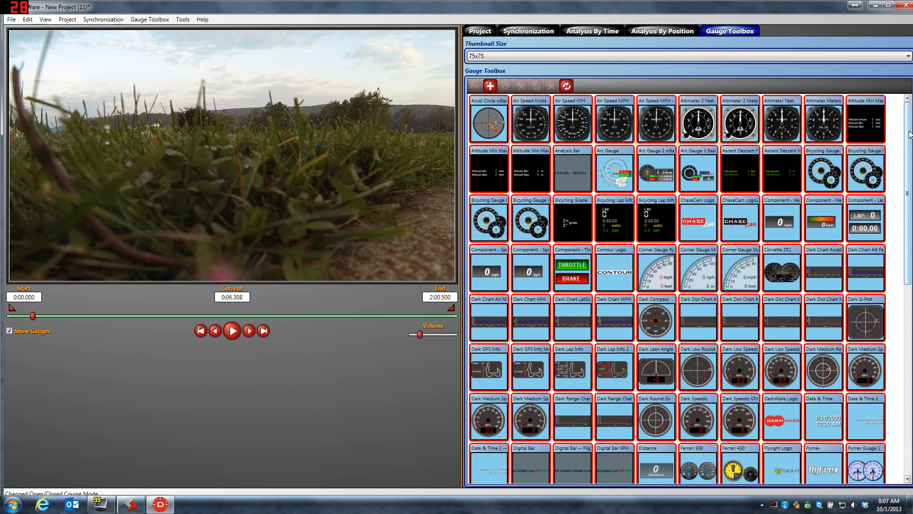
left_click_drag(909, 134, 866, 358)
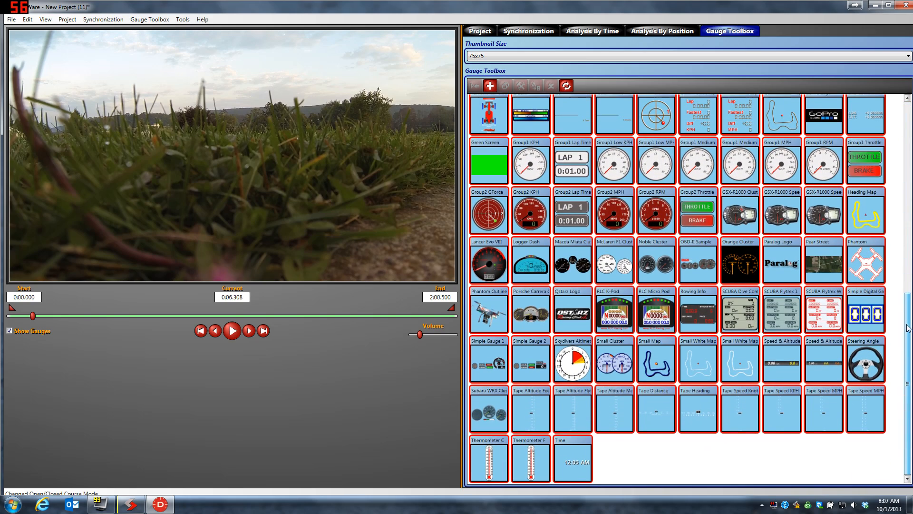
left_click(820, 363)
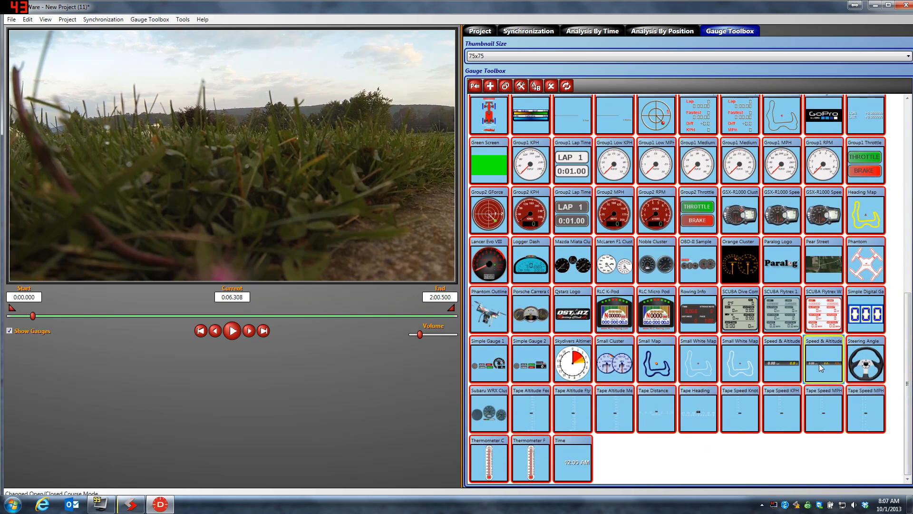
left_click(783, 368)
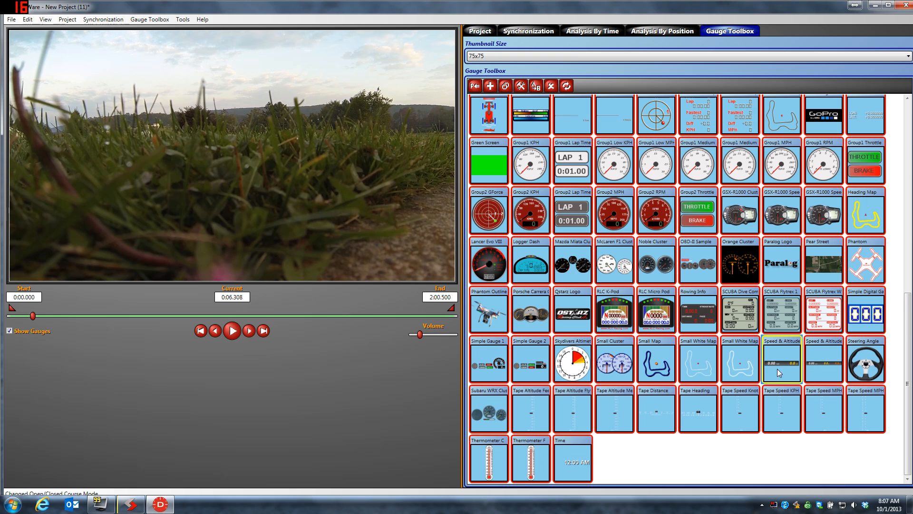
left_click(474, 87)
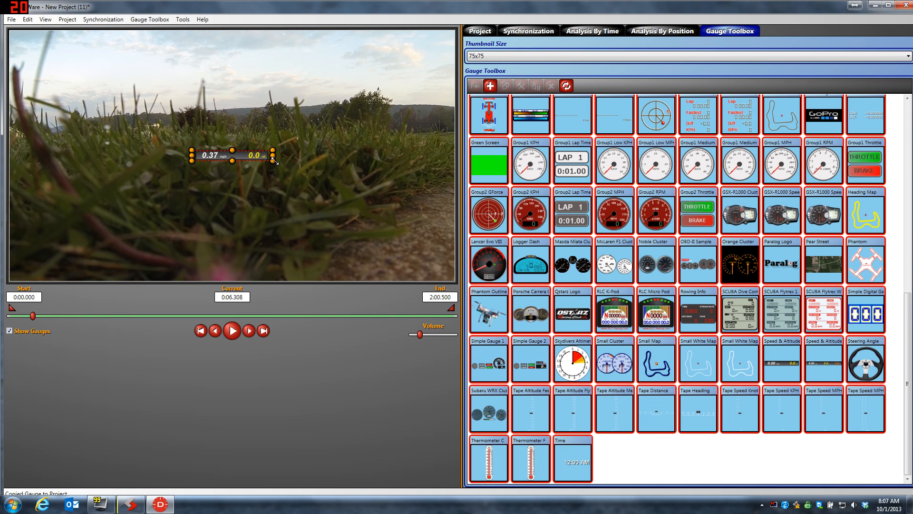
left_click_drag(274, 161, 328, 179)
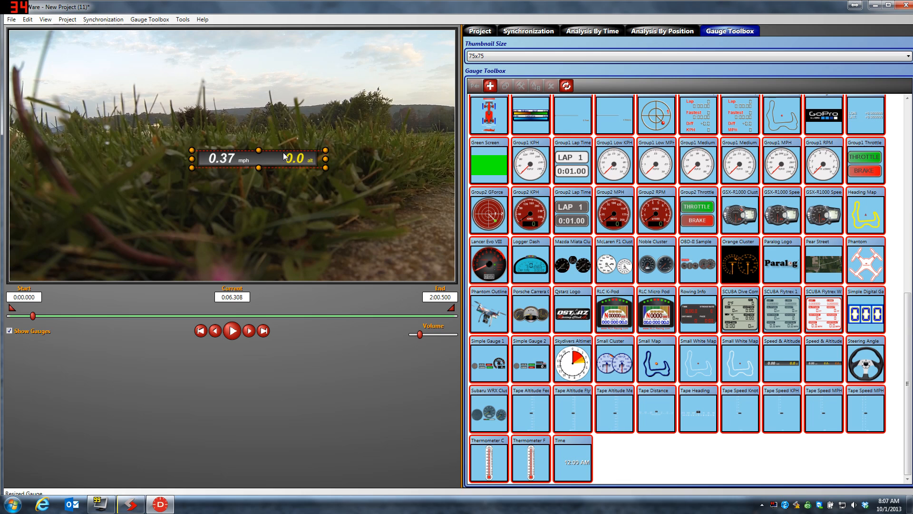
left_click_drag(278, 162, 254, 177)
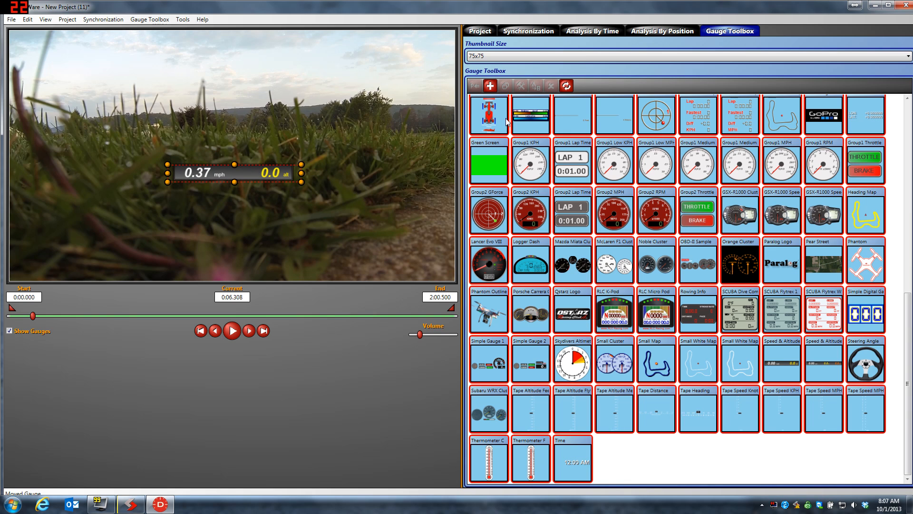
- Set the flight data position to about 2:59.108, on the lower curve of the synchronization map's flight path
left_click(528, 33)
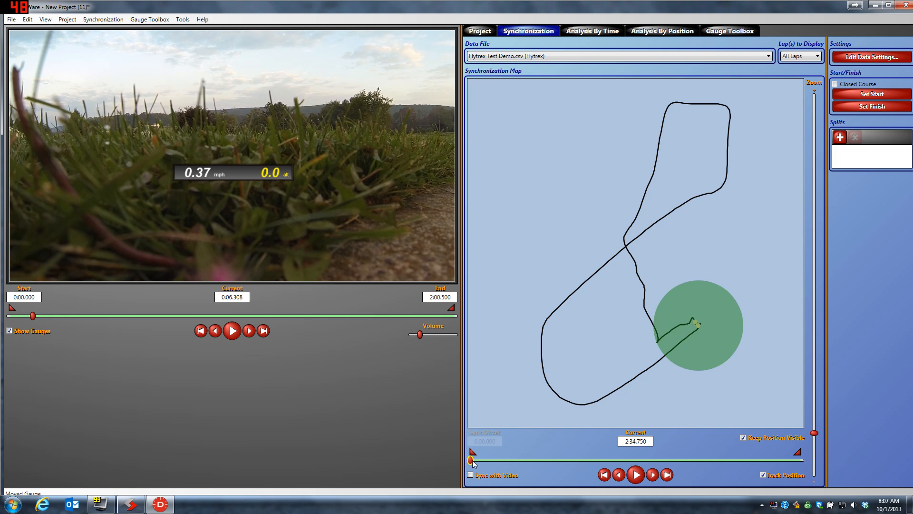
left_click_drag(473, 463, 482, 463)
left_click_drag(491, 462, 536, 463)
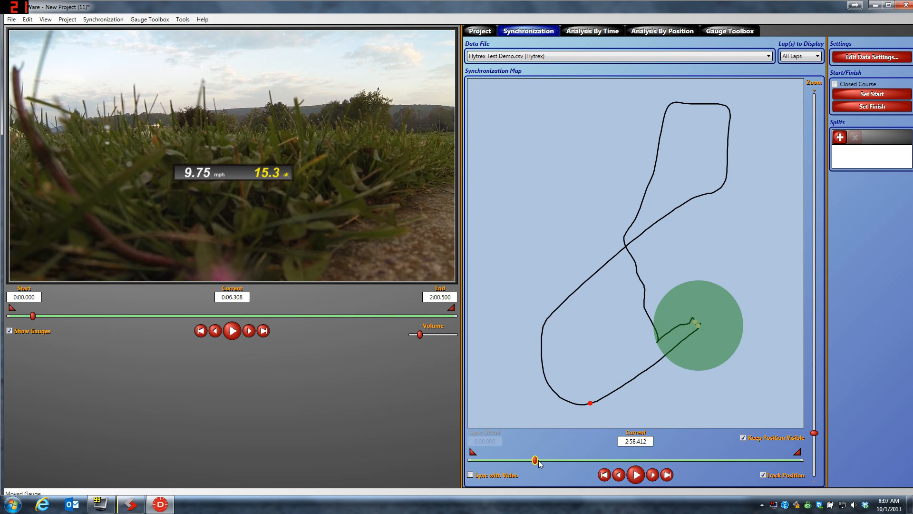
mouse_move(540, 463)
left_mouse_down()
mouse_move(523, 462)
mouse_move(534, 461)
left_mouse_up()
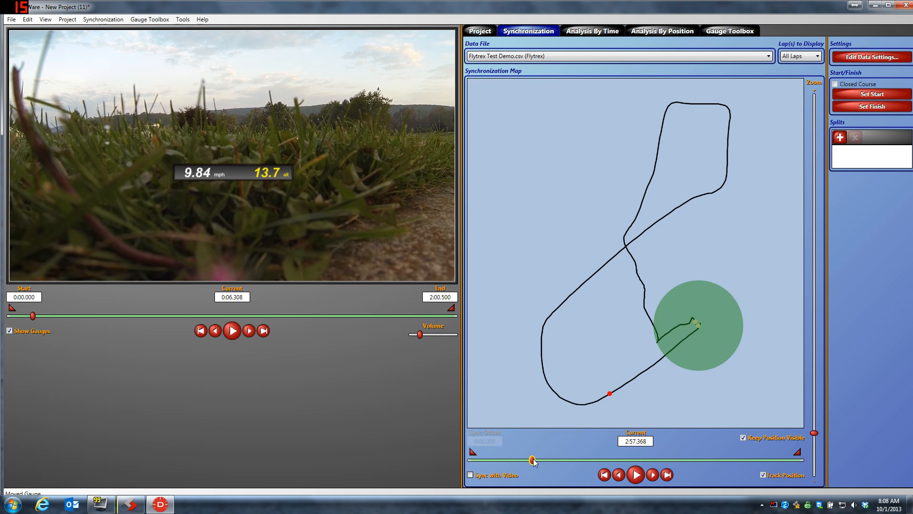
left_click_drag(533, 462, 539, 459)
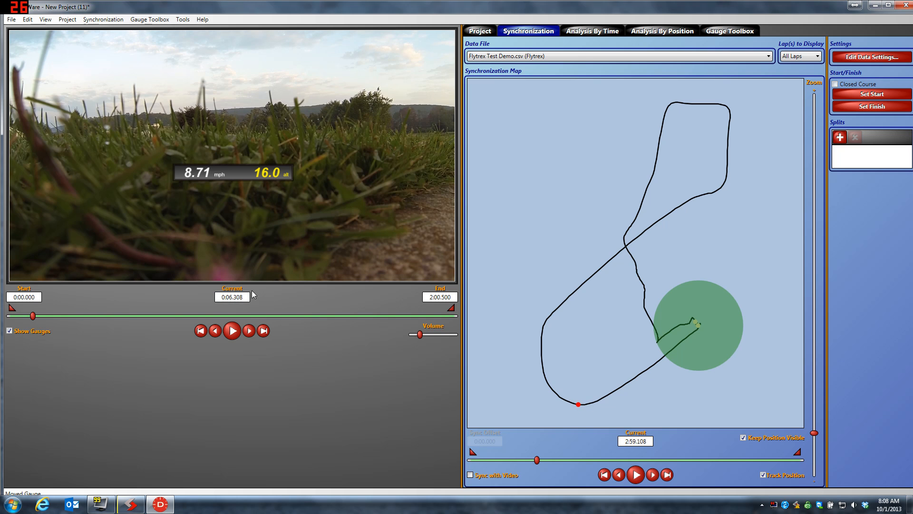
- Cue the video to the matching turn at about 0:29.464 and synchronize the flight data with it
left_click_drag(37, 317, 81, 321)
left_click(232, 331)
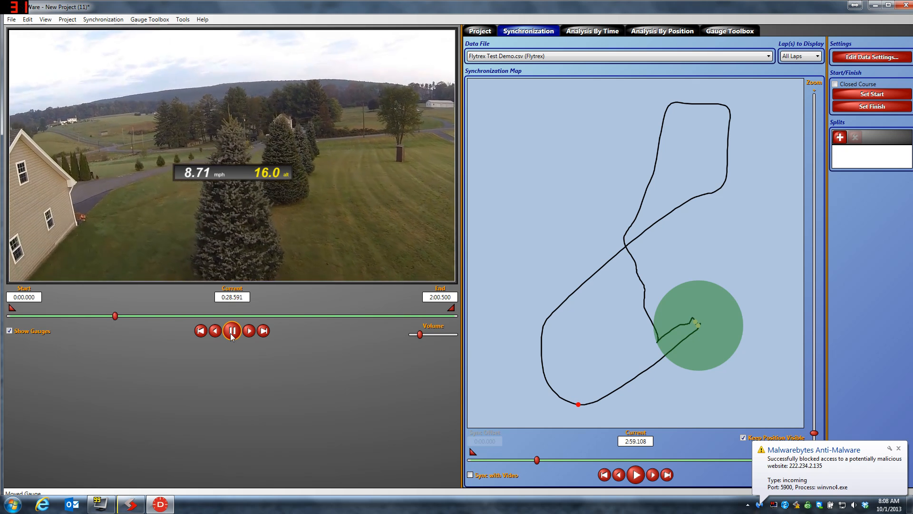
left_click(232, 331)
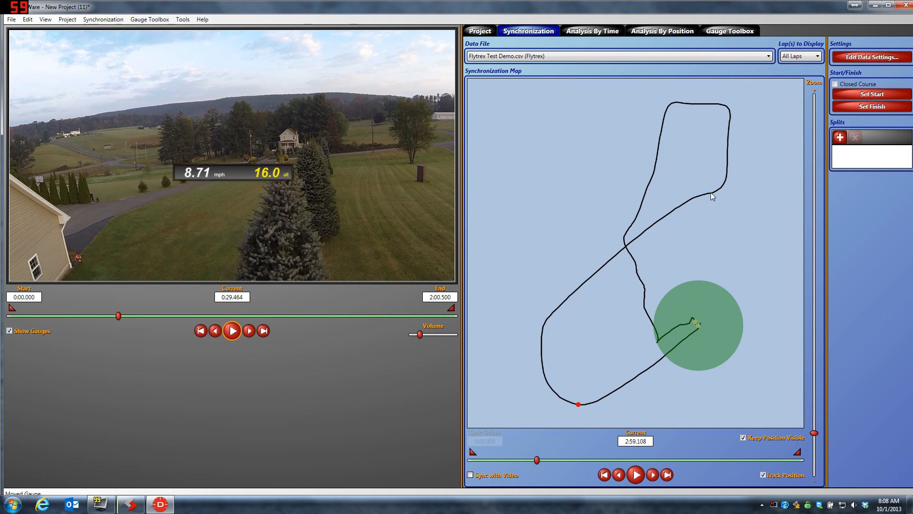
left_click(471, 475)
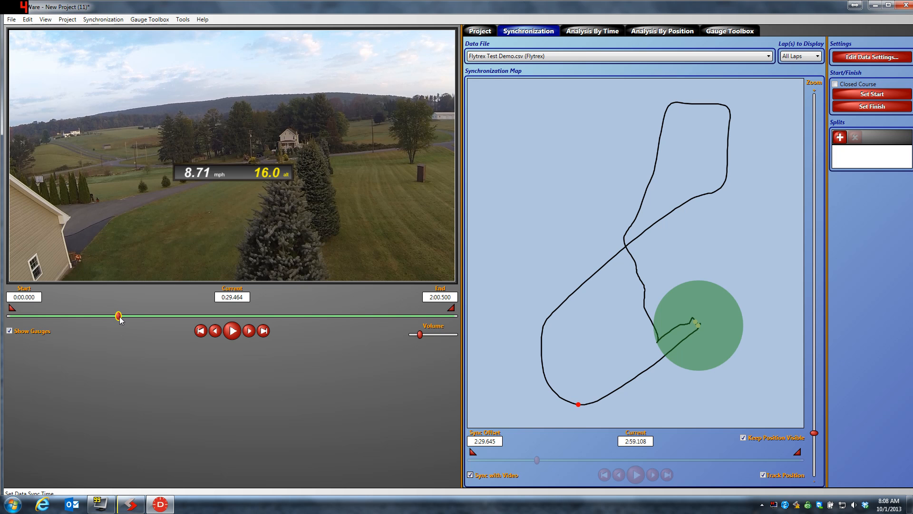
- Scrub and play the video between about 0:35 and 0:43 to check the footage against the map marker and gauge
left_click_drag(120, 319, 150, 318)
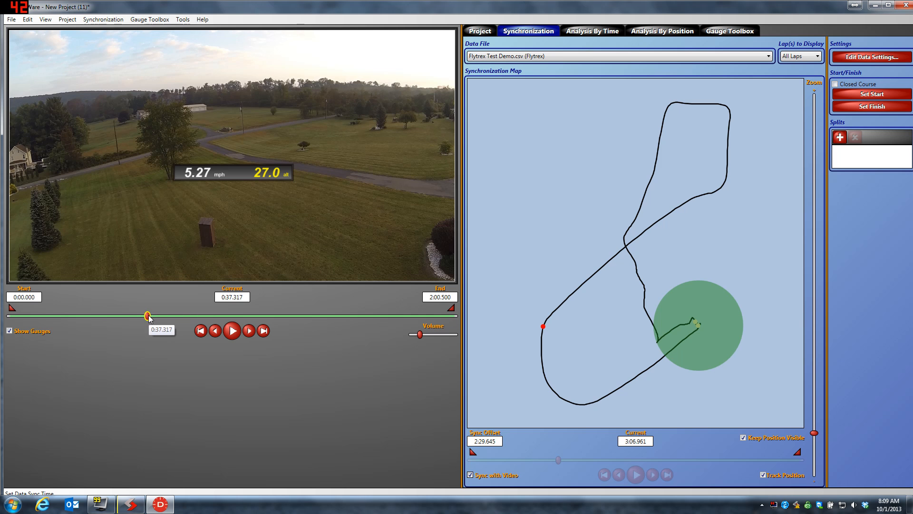
left_click_drag(154, 317, 164, 318)
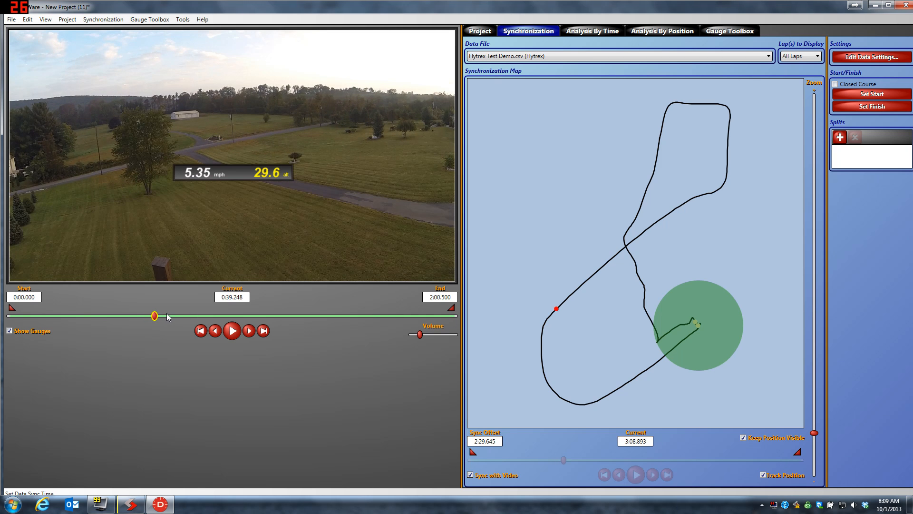
left_click_drag(167, 317, 172, 317)
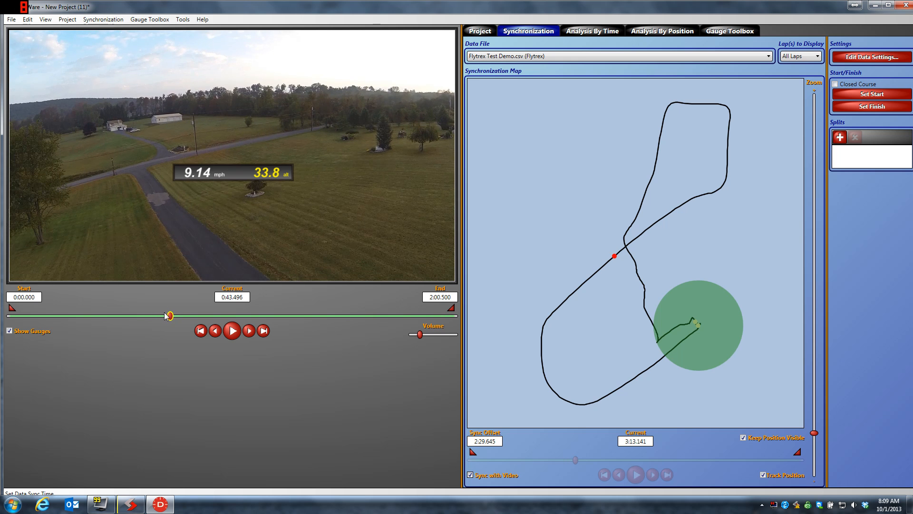
left_click_drag(161, 316, 137, 318)
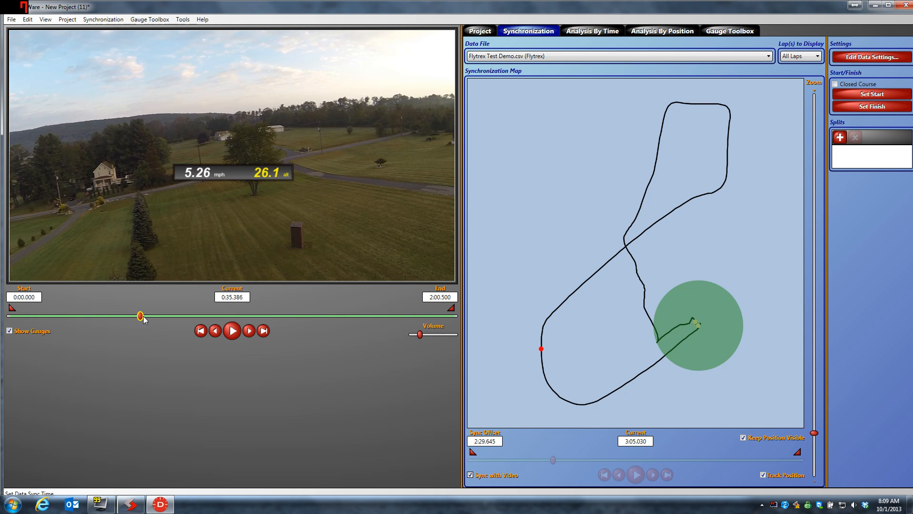
left_click(231, 333)
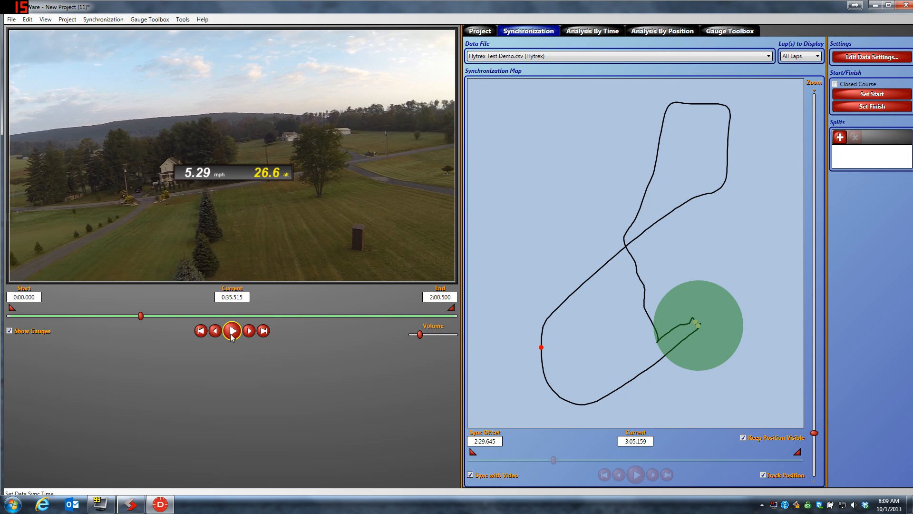
left_click(232, 333)
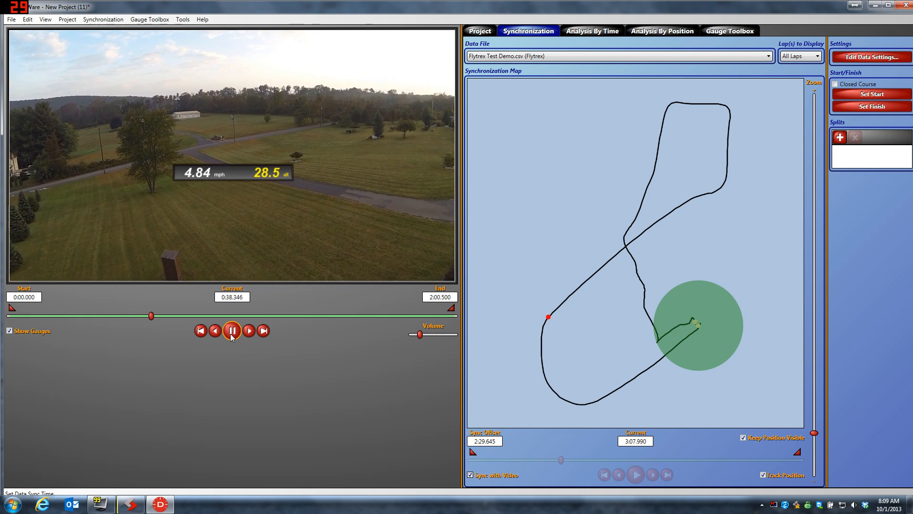
- Cue the video back to the turn at about 0:35.285
left_click(231, 334)
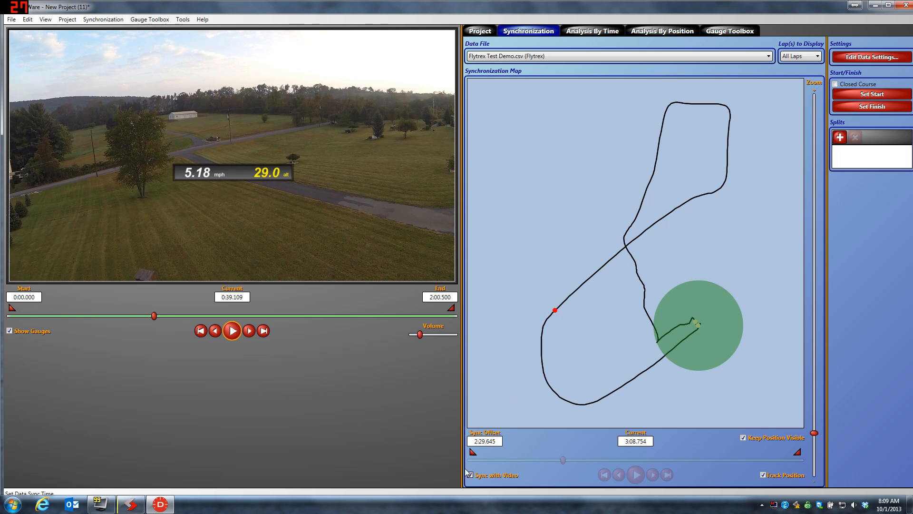
left_click(154, 316)
left_click_drag(153, 317, 140, 316)
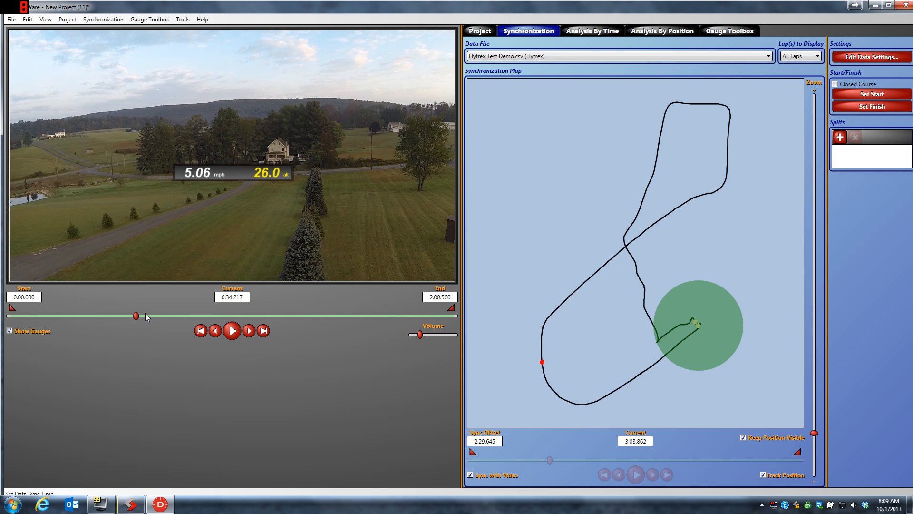
left_click(232, 331)
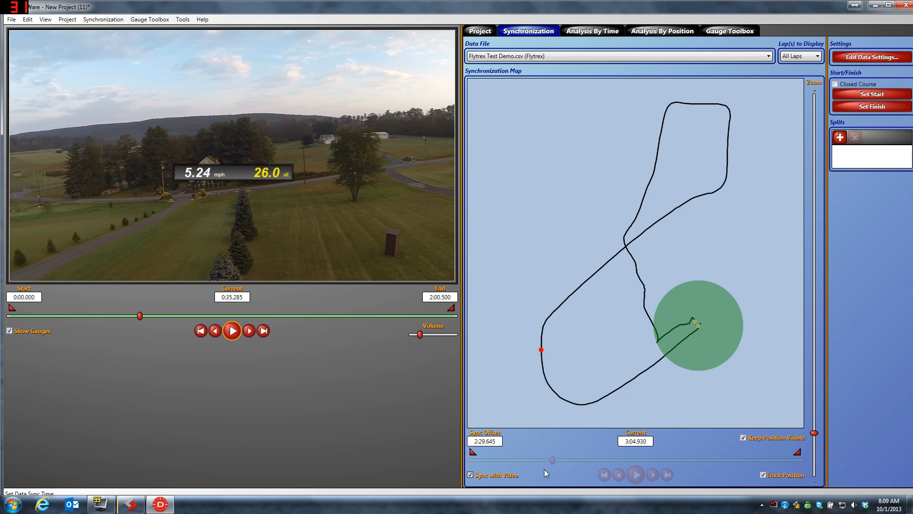
- Unlink the flight data from the video, advance it slightly, and resynchronize it at an offset of about 2:31.384
left_click(471, 475)
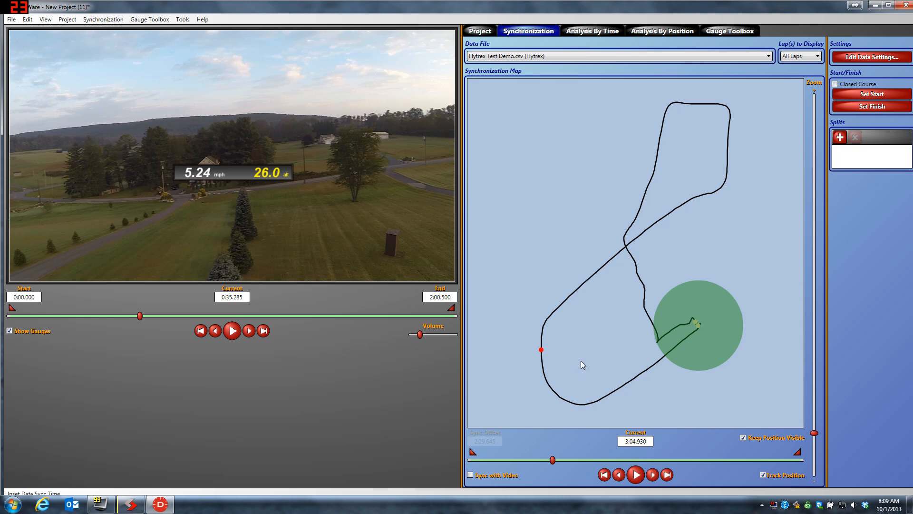
left_click_drag(553, 461, 558, 462)
left_click(471, 475)
- Play the video to about 0:58 to check the synchronization, and move the Speed & Altitude gauge to the lower middle of the footage
left_click(235, 333)
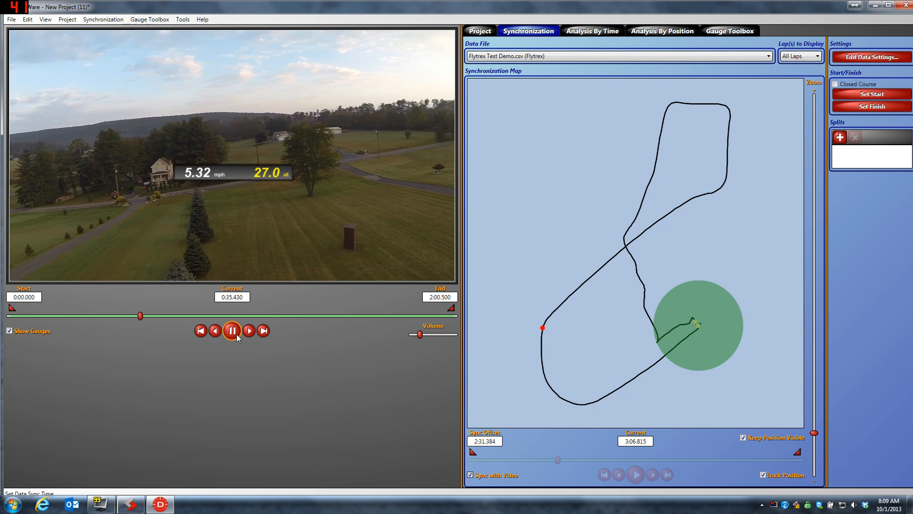
left_click_drag(252, 175, 317, 242)
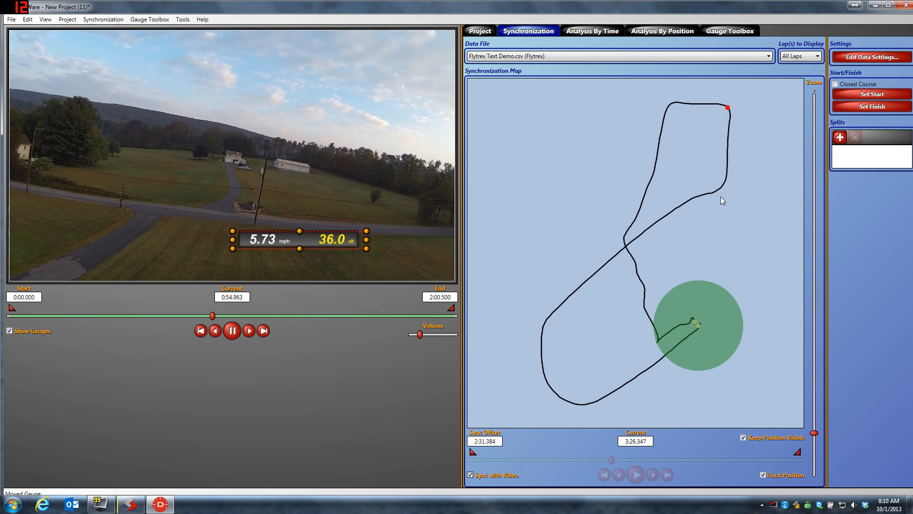
left_click(232, 333)
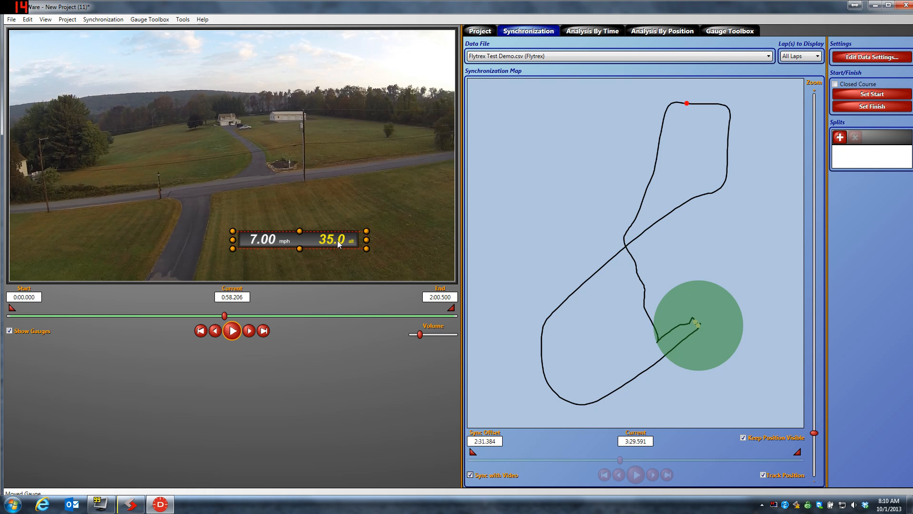
left_click_drag(337, 242, 284, 249)
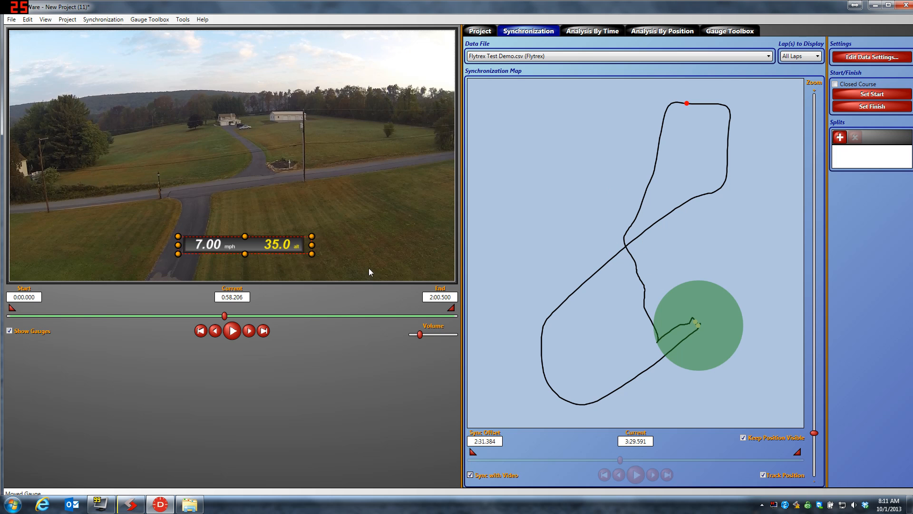
- Add the Phantom gauge to the project and reposition it in the upper middle of the video
left_click(732, 33)
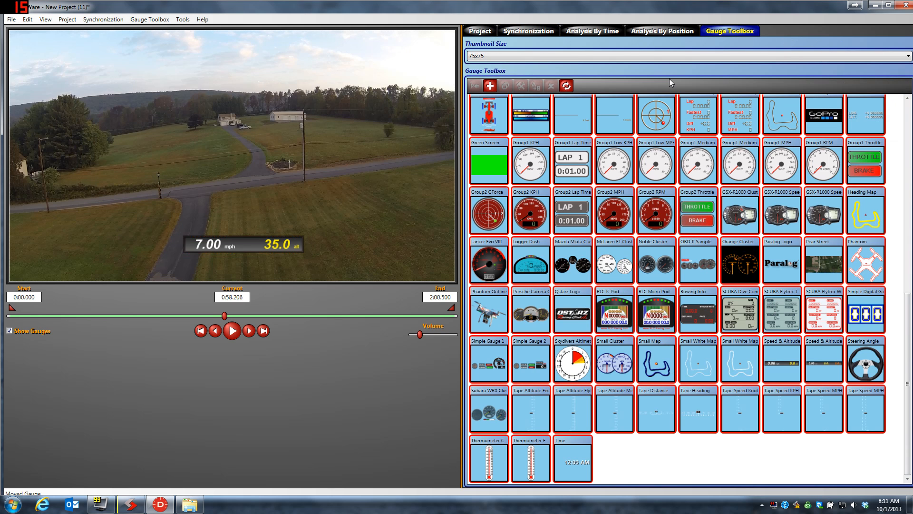
mouse_move(594, 167)
mouse_move(866, 270)
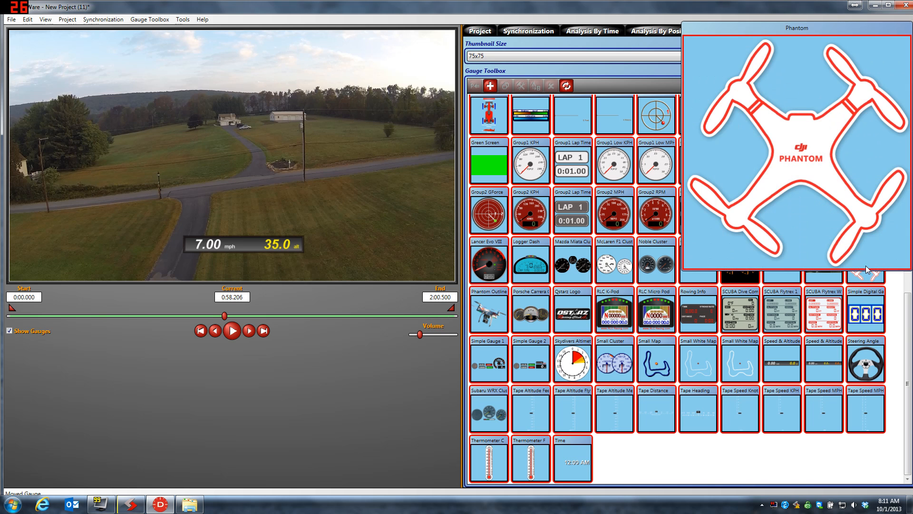
left_click(863, 270)
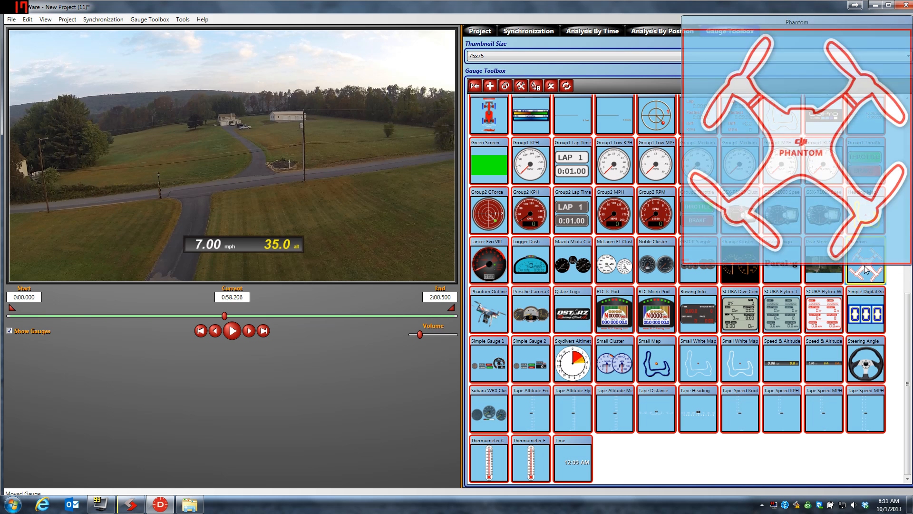
left_click(475, 86)
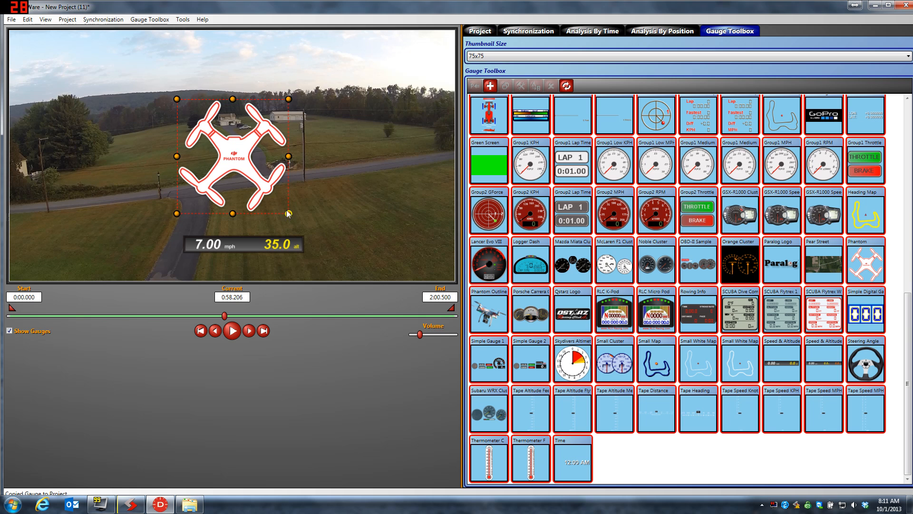
left_click_drag(243, 169, 86, 110)
left_click_drag(240, 131, 246, 156)
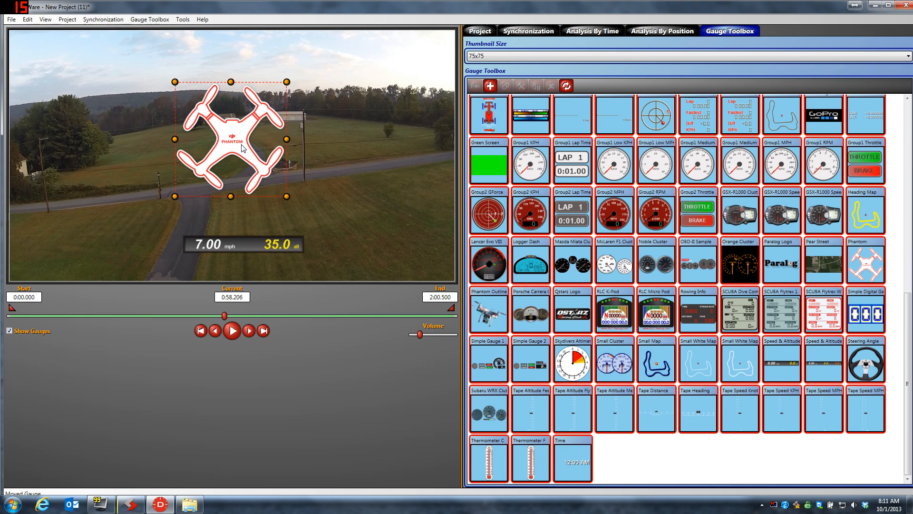
- Set the Phantom gauge's transparency to 0.6 and save the gauge
double_click(242, 148)
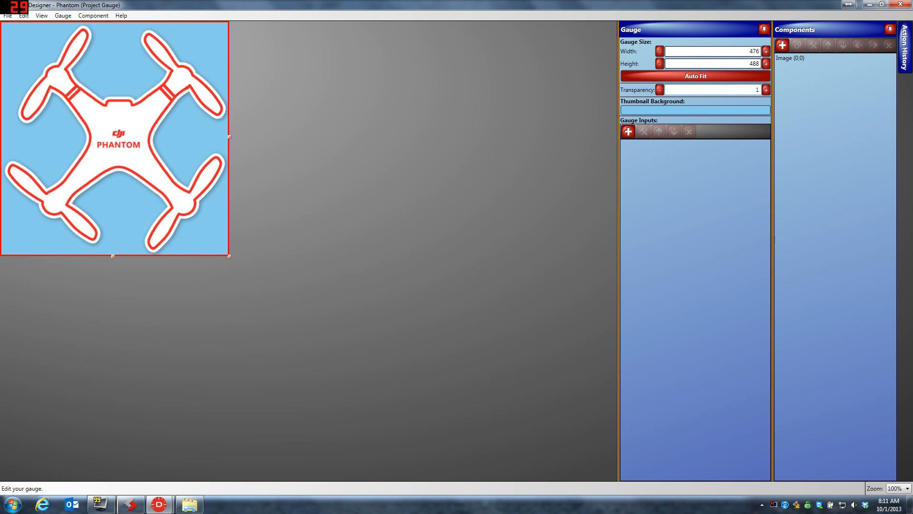
left_click(662, 92)
left_click(660, 90)
left_click(660, 90)
left_click(660, 89)
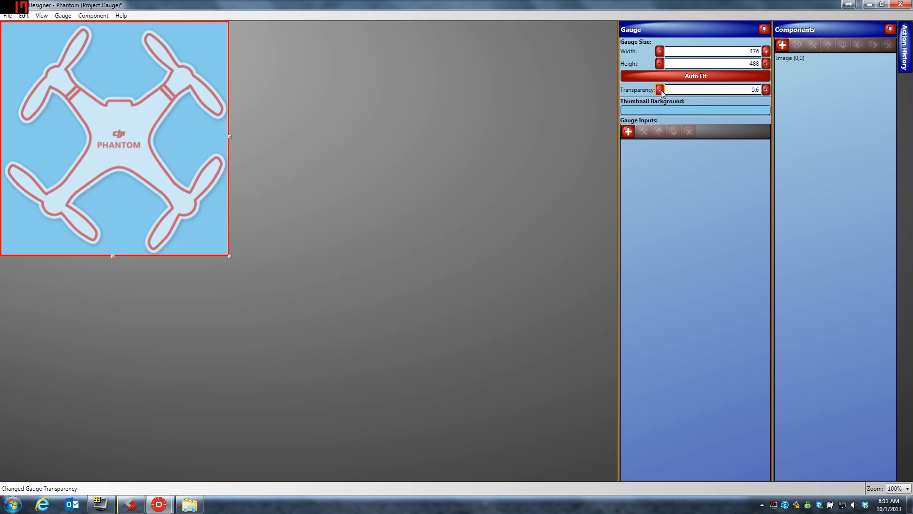
left_click(903, 7)
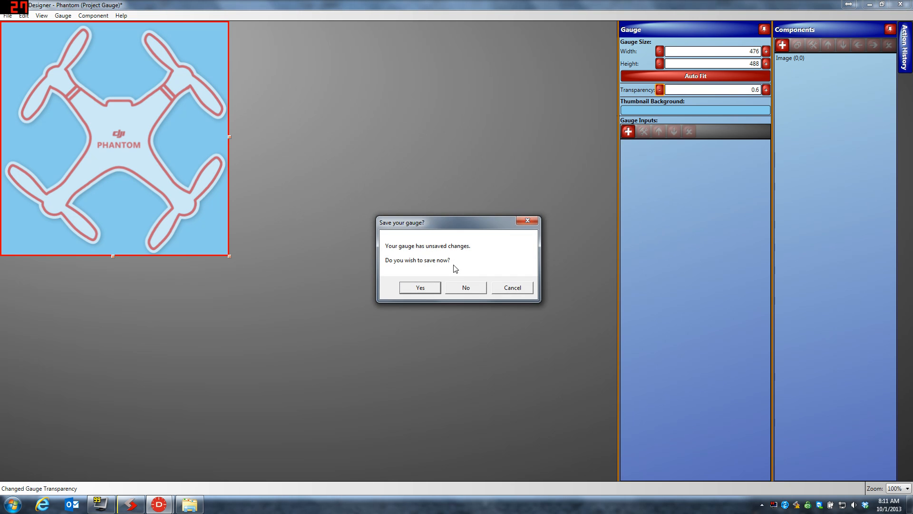
left_click(420, 287)
- Shrink the Phantom gauge and place it in the upper-left corner of the video
left_click_drag(246, 138, 274, 157)
left_click_drag(307, 206, 79, 98)
left_click_drag(57, 80, 52, 73)
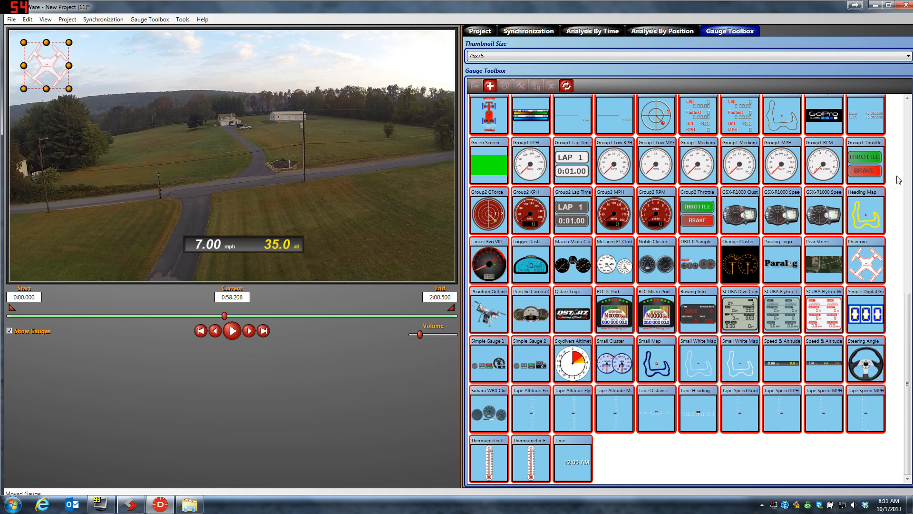
- Add the Flytrex logo gauge to the project, enlarge it and place it just right of the Phantom gauge
scroll(905, 293, "up", 1)
scroll(903, 292, "down", 1)
scroll(900, 266, "up", 4)
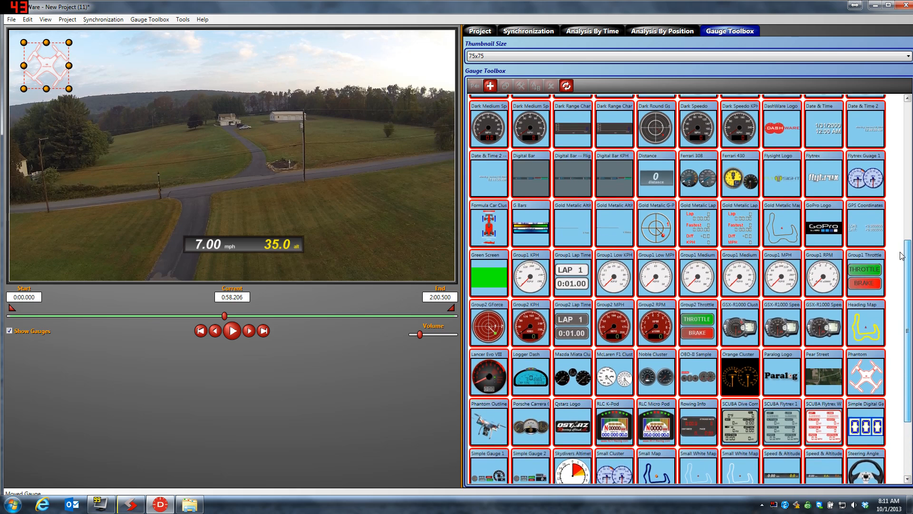
left_click(824, 240)
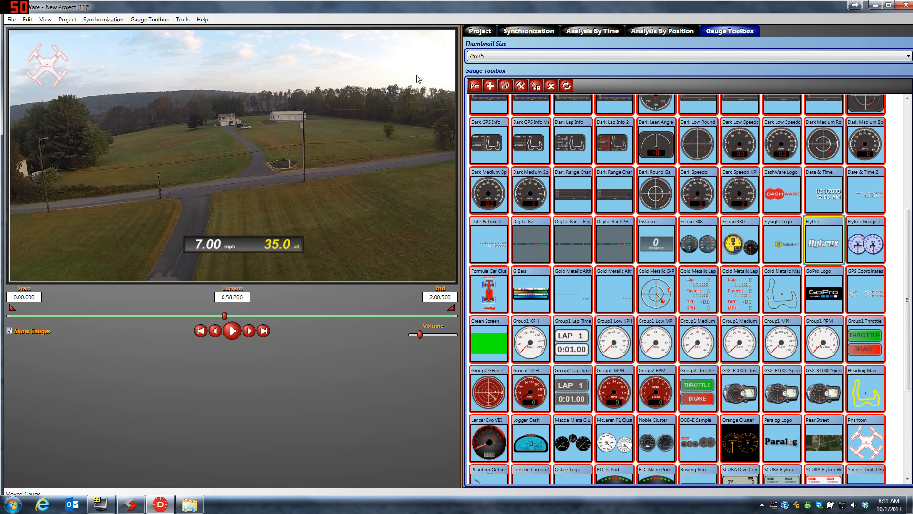
left_click(472, 88)
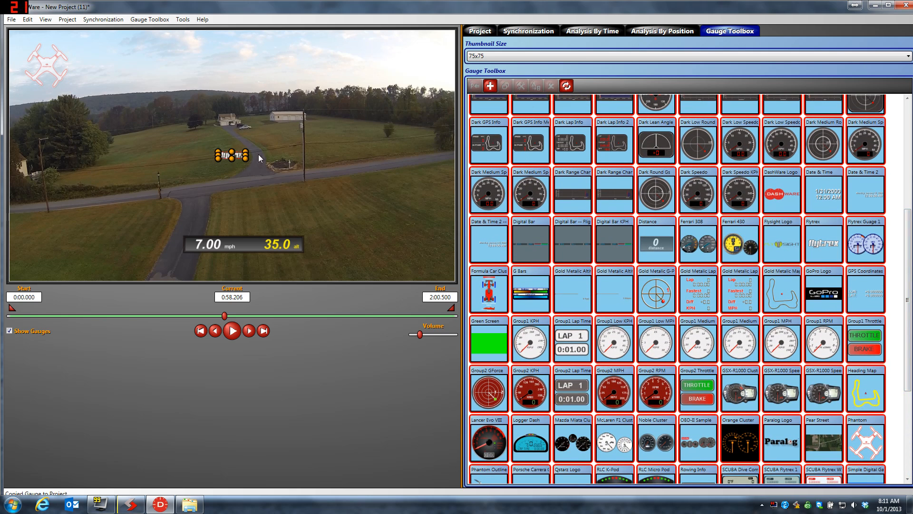
left_click_drag(246, 160, 277, 167)
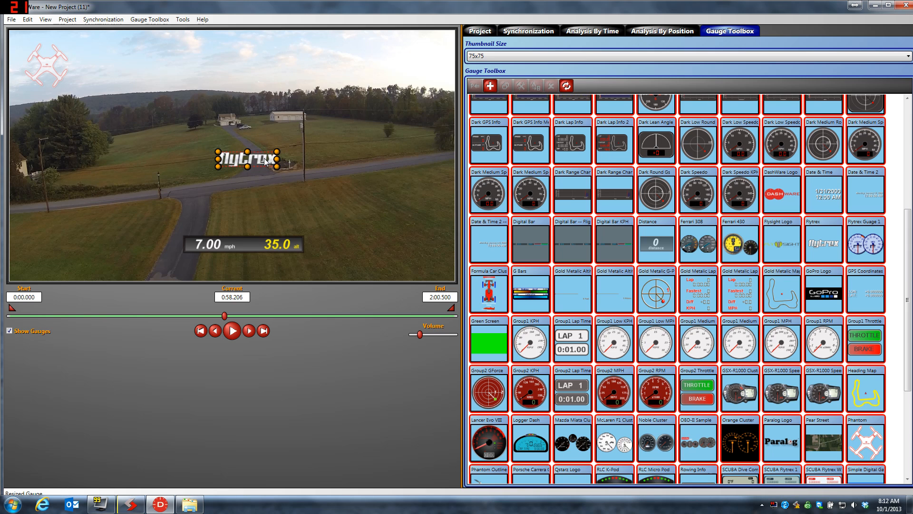
left_click_drag(226, 147, 92, 56)
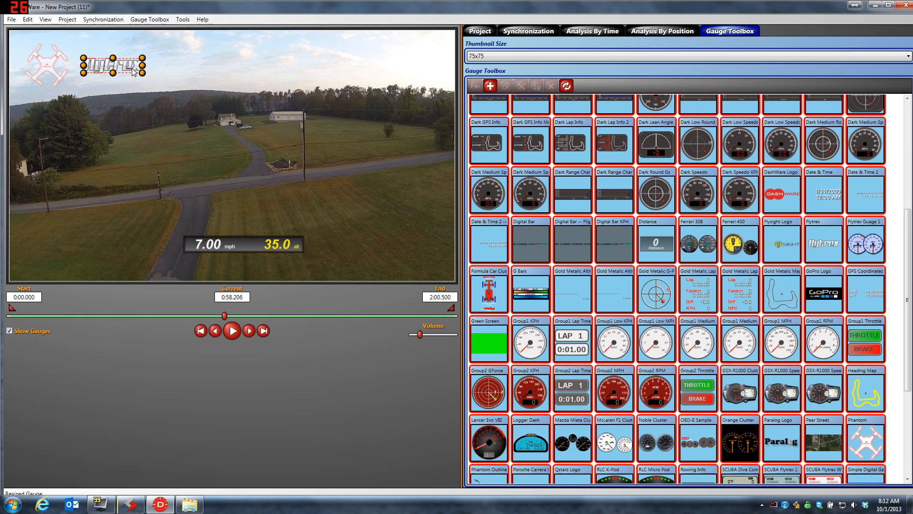
- Set the Flytrex logo's transparency to 0.5 and save the gauge
double_click(131, 67)
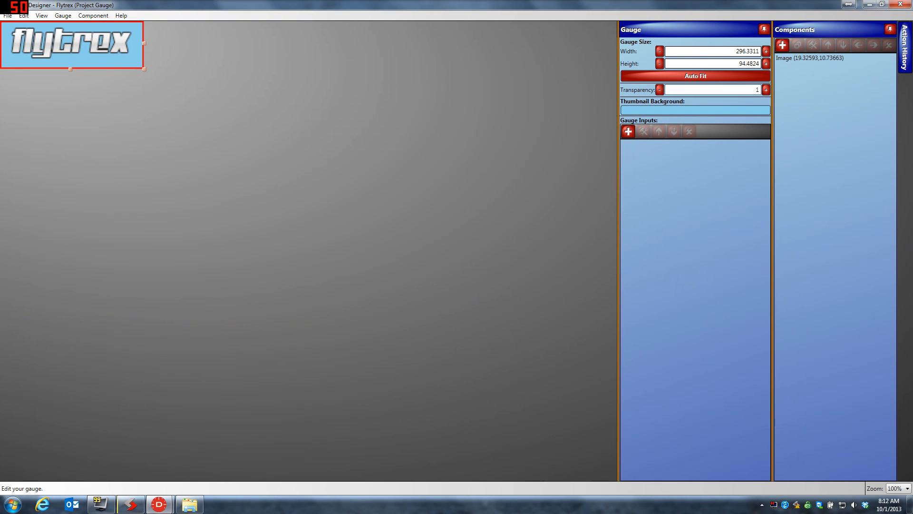
left_click(660, 90)
left_click(660, 90)
left_click(660, 90)
left_click(660, 90)
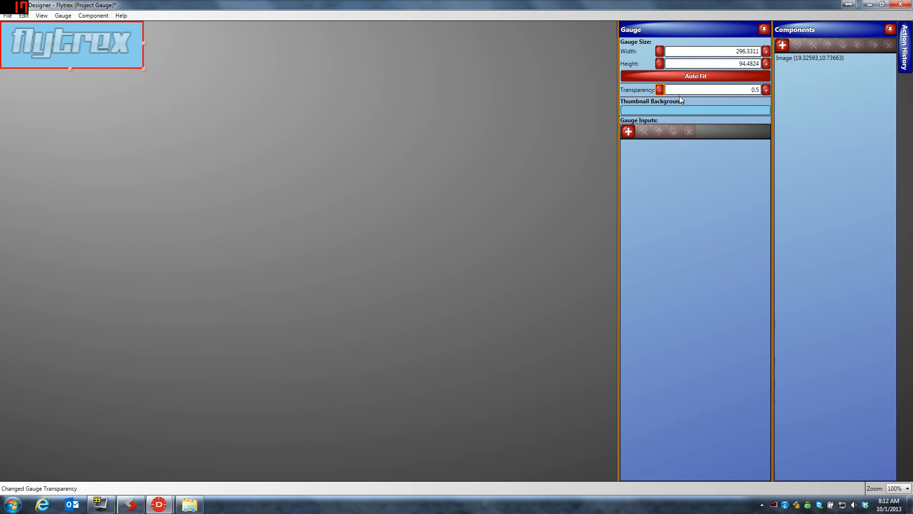
left_click(766, 90)
left_click(660, 90)
left_click(901, 5)
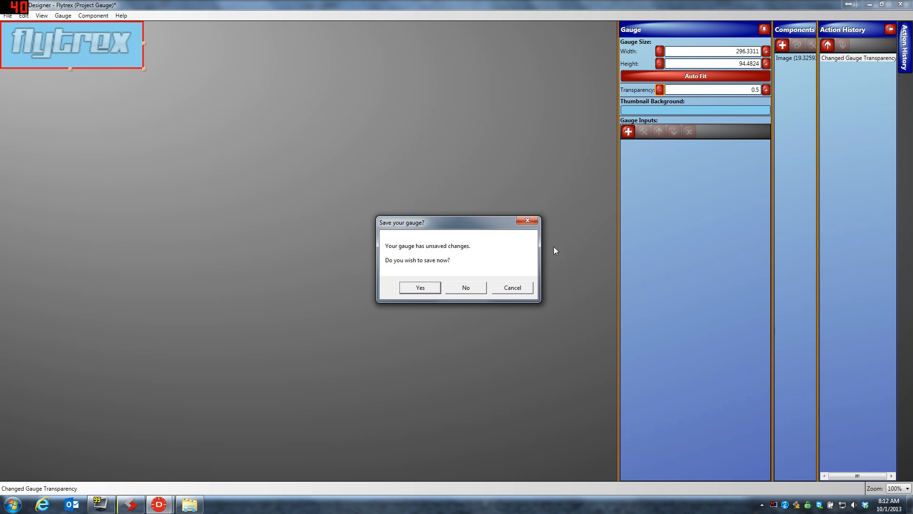
left_click(421, 288)
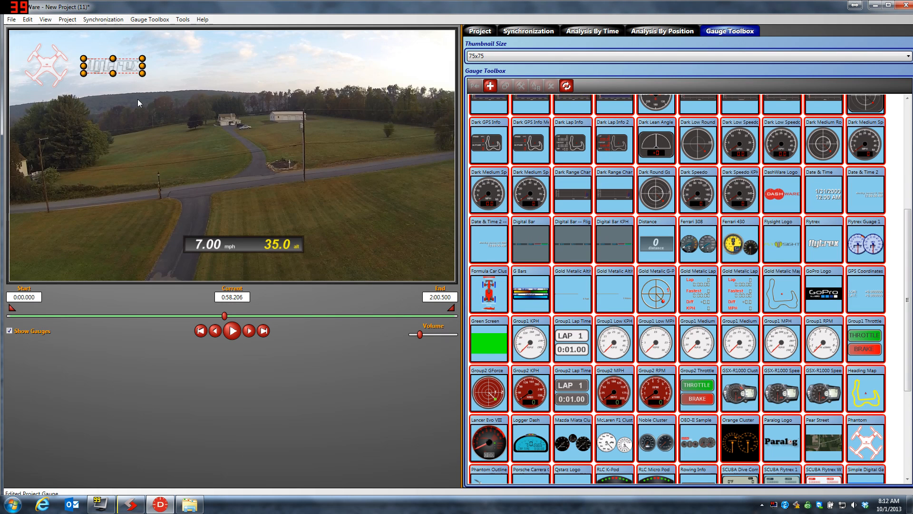
- Try the Flytrex logo beside the Speed & Altitude gauge on footage around 1:27, and return it to its place beside the Phantom gauge
left_click(248, 331)
left_click(249, 330)
left_click_drag(263, 318, 333, 325)
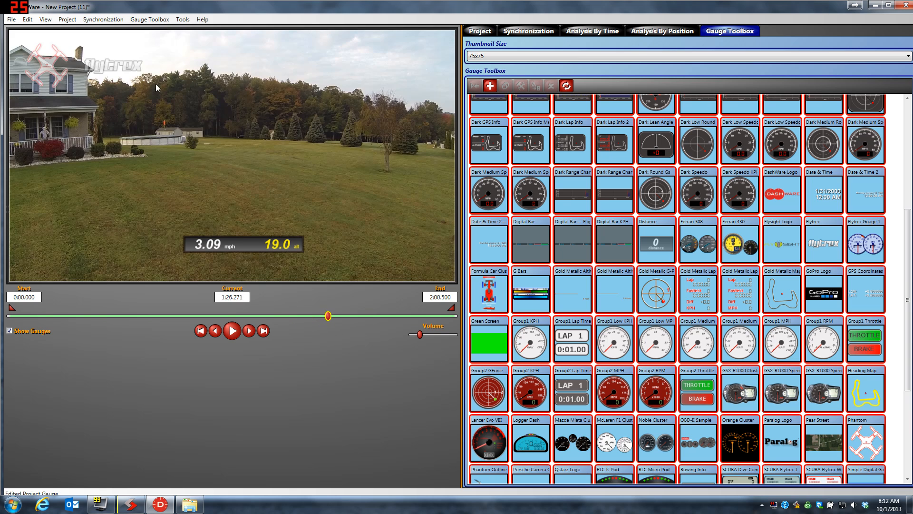
left_click_drag(135, 67, 155, 243)
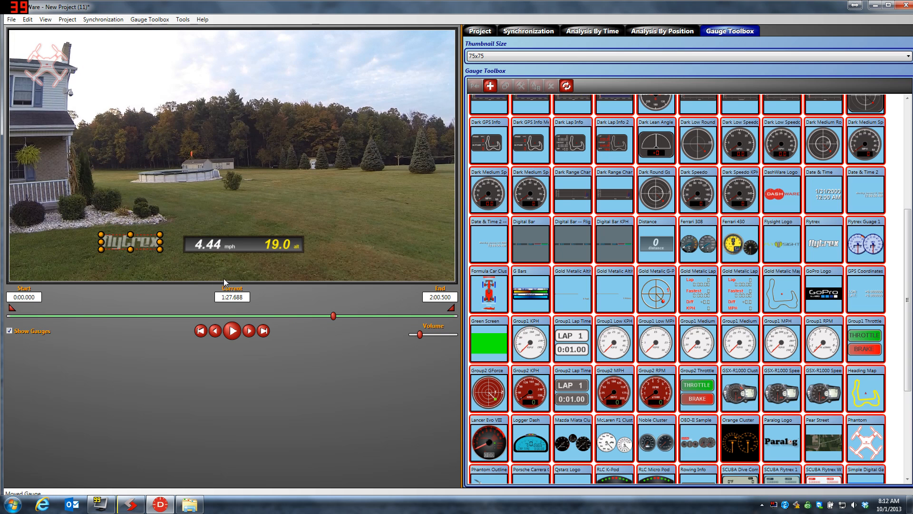
left_click_drag(334, 318, 316, 320)
left_click_drag(151, 249, 135, 65)
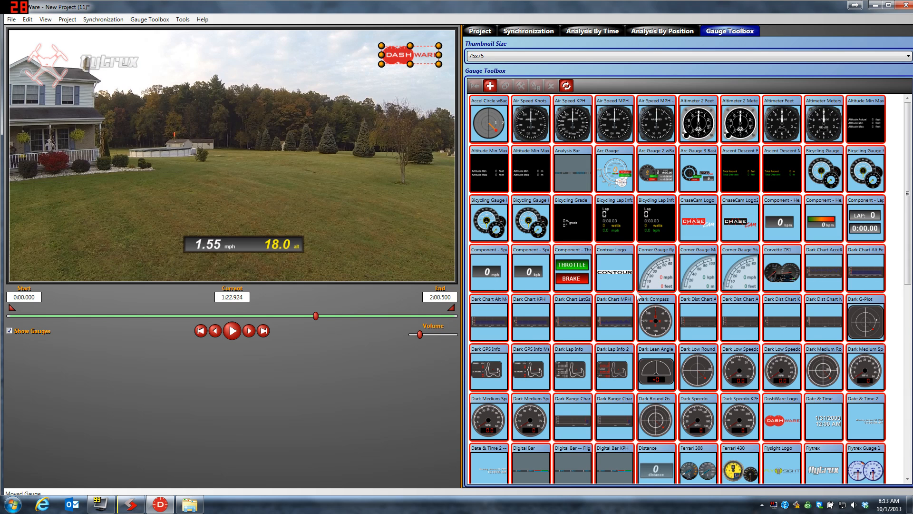
- Add the first Corner Gauge, showing mph and feet, to the project
mouse_move(743, 275)
left_click(663, 277)
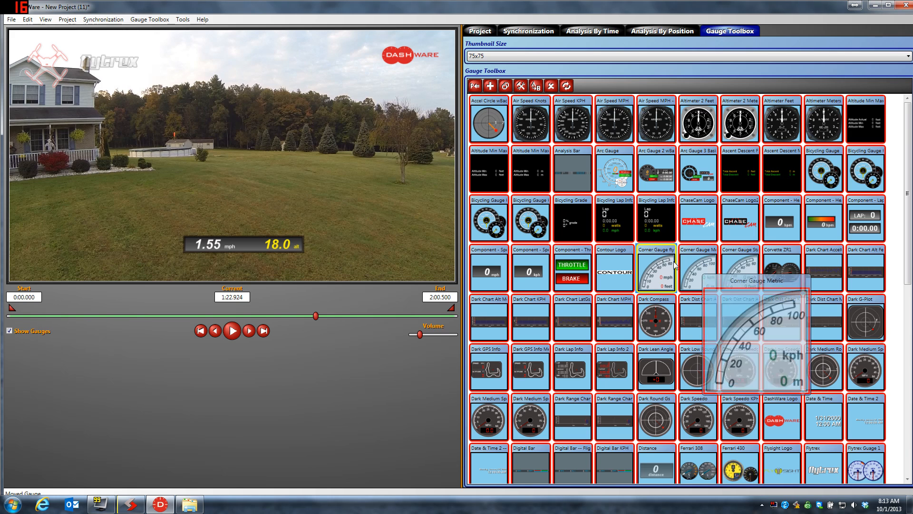
mouse_move(667, 263)
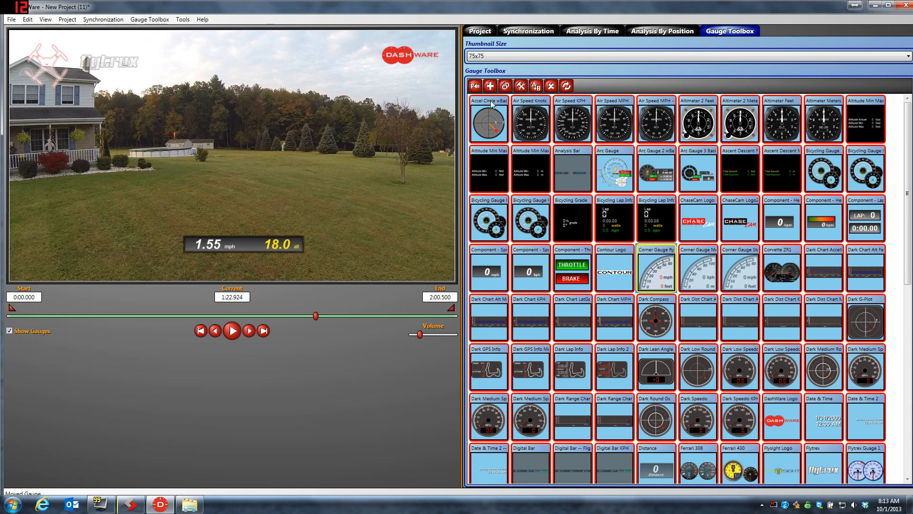
left_click(475, 87)
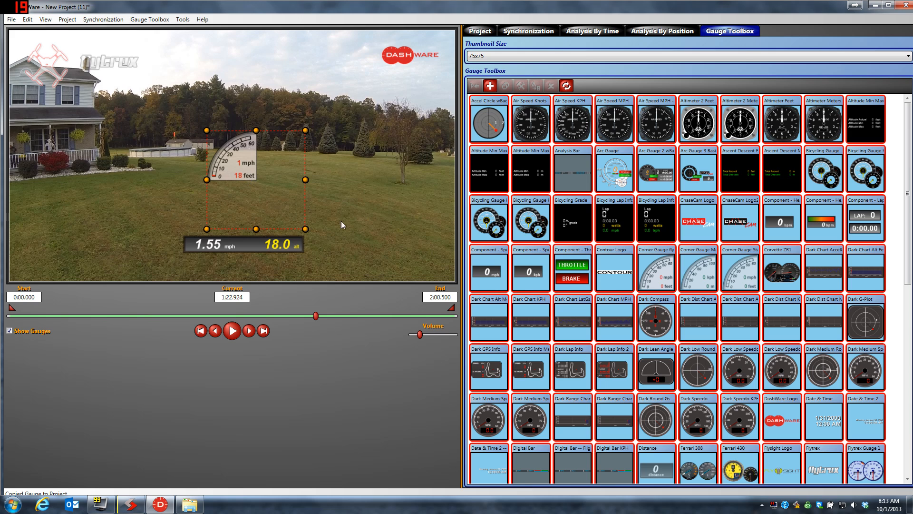
- Enlarge the corner gauge, fit it into the lower-right corner of the video, and cue the footage to about 1:07.862 to check it
left_click_drag(310, 233, 360, 284)
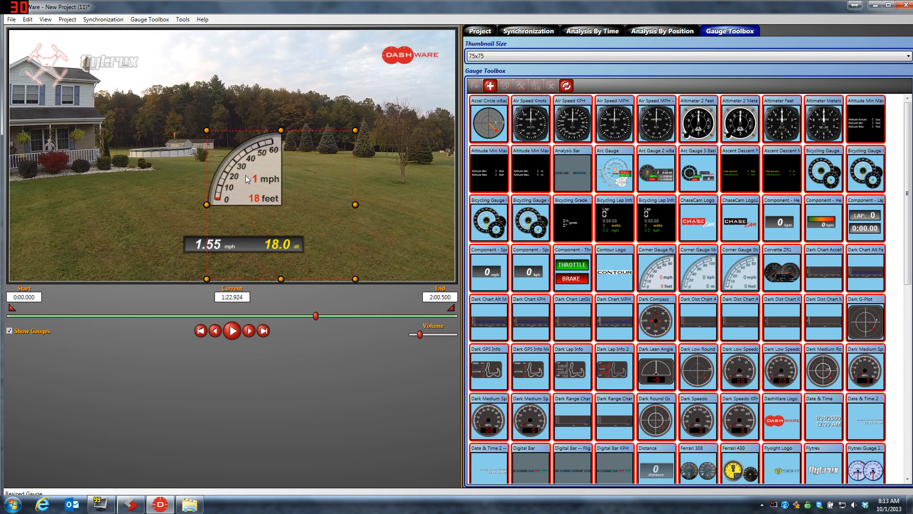
left_click_drag(251, 177, 239, 121)
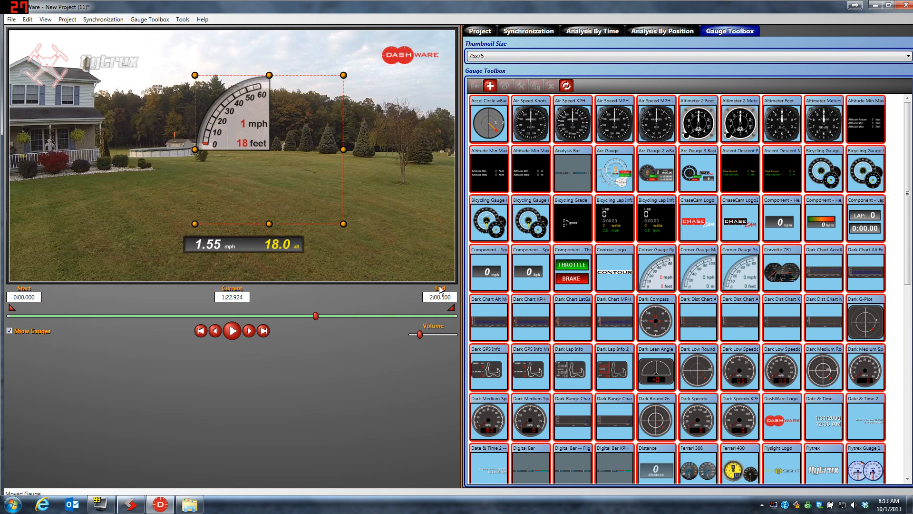
left_click_drag(344, 223, 372, 253)
left_click_drag(317, 168, 428, 253)
left_click_drag(315, 317, 260, 314)
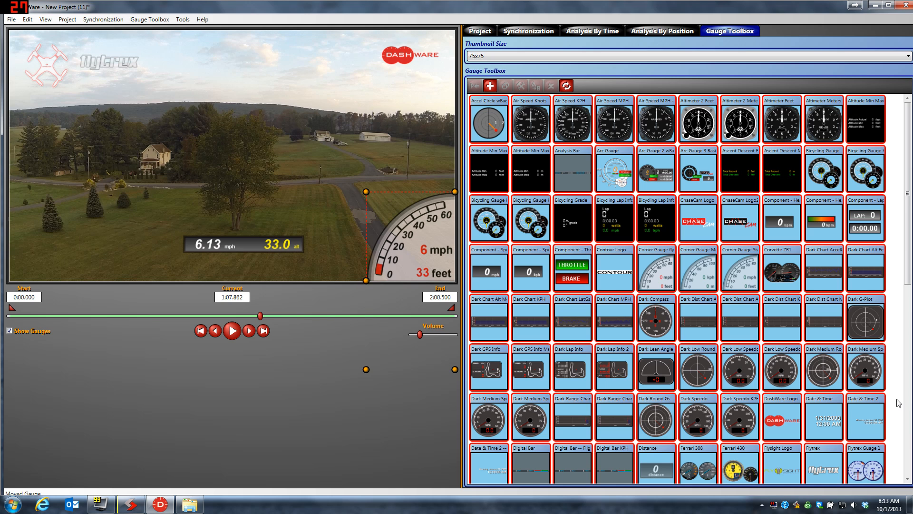
- Add the Dark Low Speedo MPH gauge, enlarge it, place it above the Speed & Altitude gauge, and cue the footage to about 1:11.853
left_click_drag(908, 269, 908, 302)
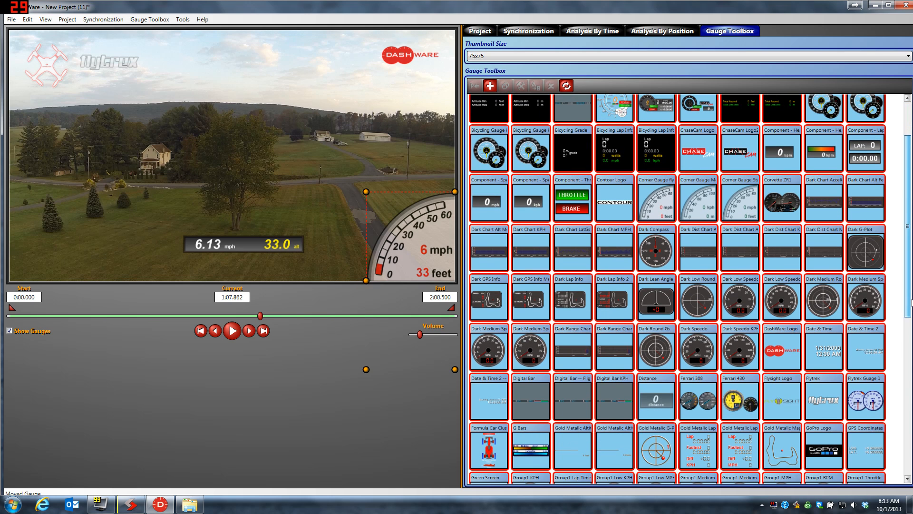
mouse_move(780, 303)
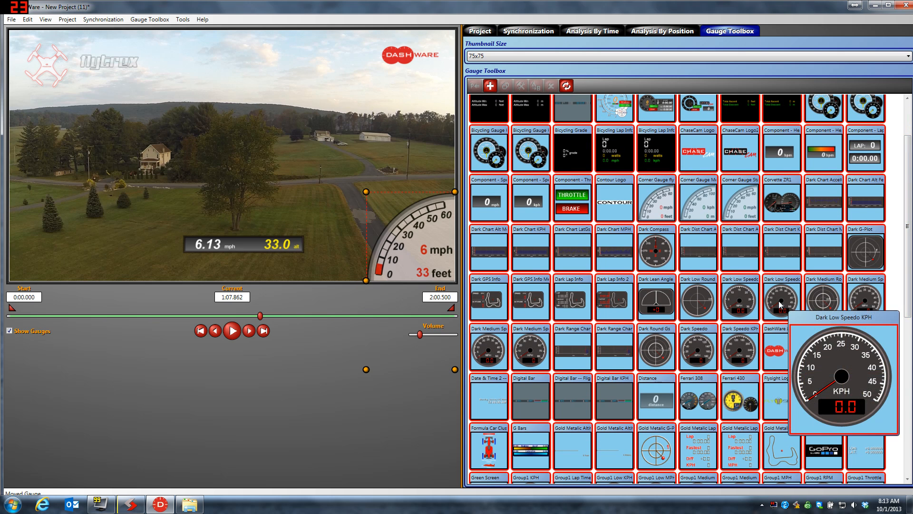
left_click(742, 301)
left_click(474, 86)
left_click_drag(272, 197, 293, 216)
left_click_drag(266, 187, 231, 172)
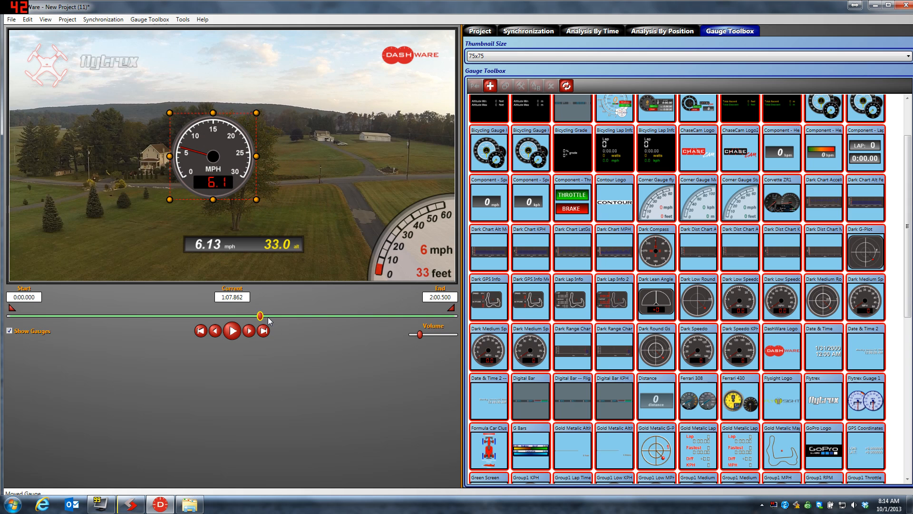
left_click_drag(266, 317, 273, 317)
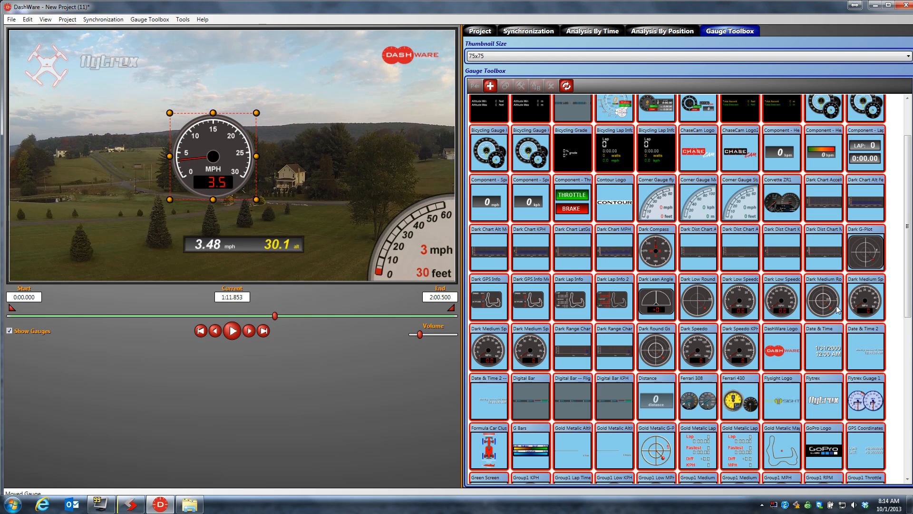
- Try an enlarged Dark Low Speedo KPH gauge beside the MPH speedometer on footage around 1:25.242, and remove it from the project
mouse_move(836, 310)
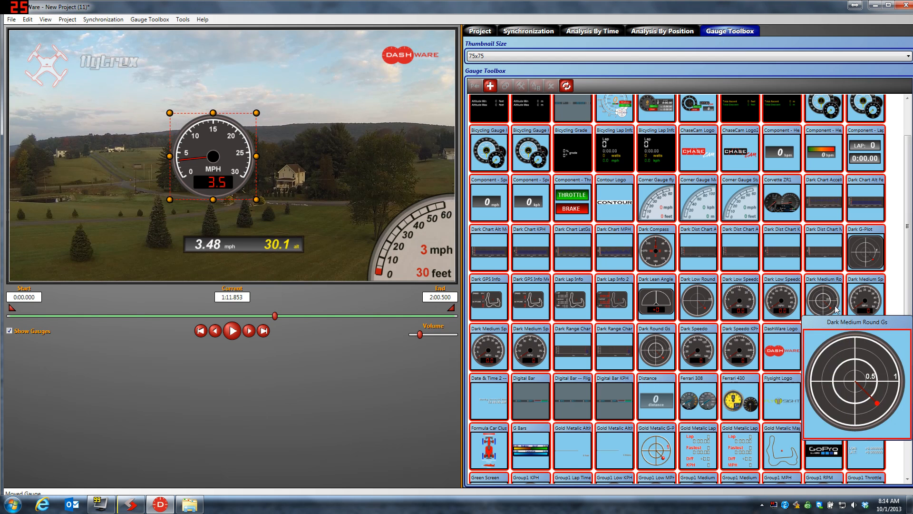
mouse_move(786, 298)
left_click(786, 297)
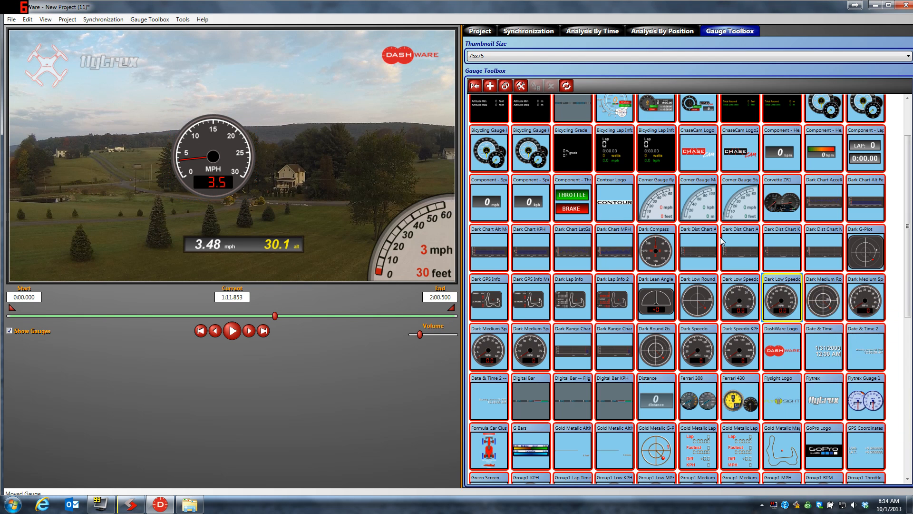
left_click(476, 86)
left_click_drag(255, 131, 320, 78)
left_click_drag(346, 150, 370, 176)
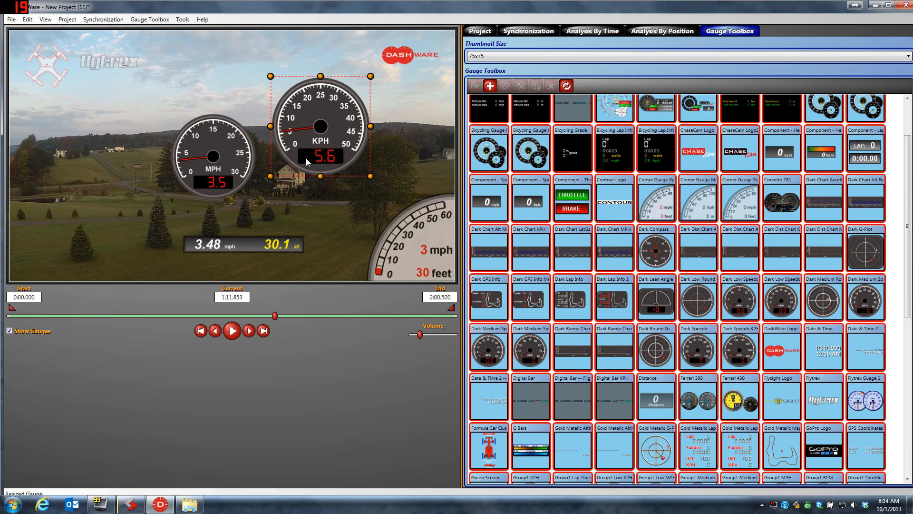
left_click(296, 316)
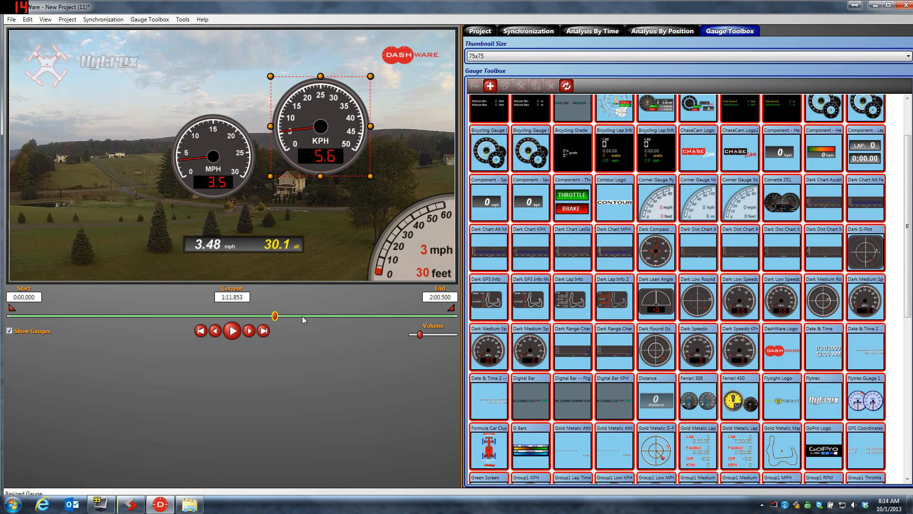
left_click_drag(307, 315, 327, 316)
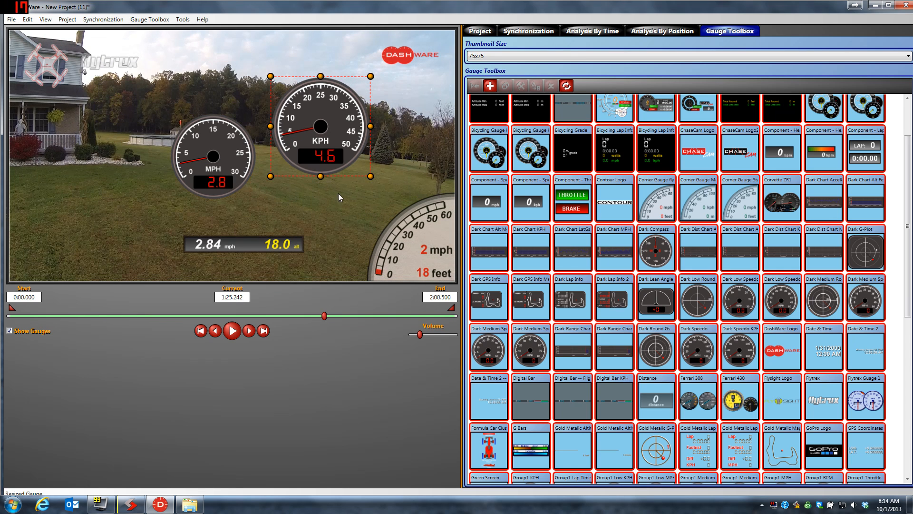
key("Delete")
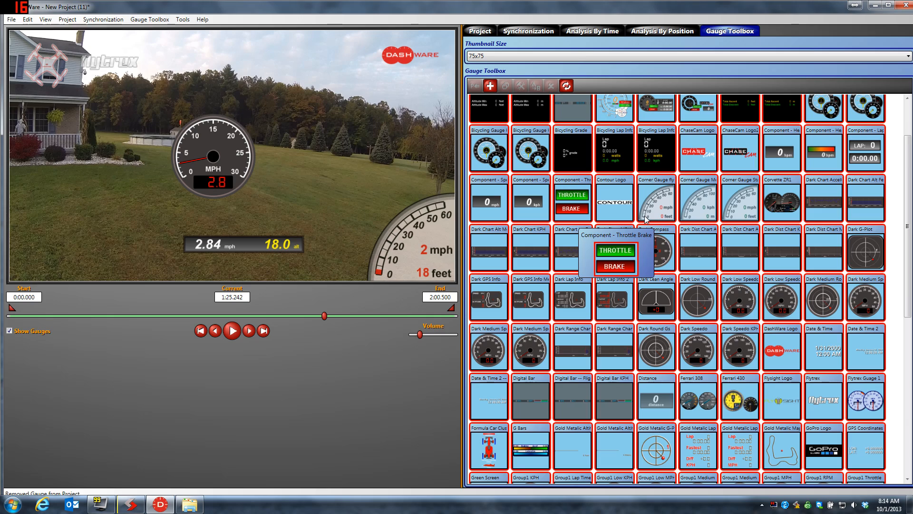
- Add the Small White Map -- Copy (1) gauge, enlarge it, and place it to the right of the MPH speedometer
left_click_drag(907, 185, 908, 296)
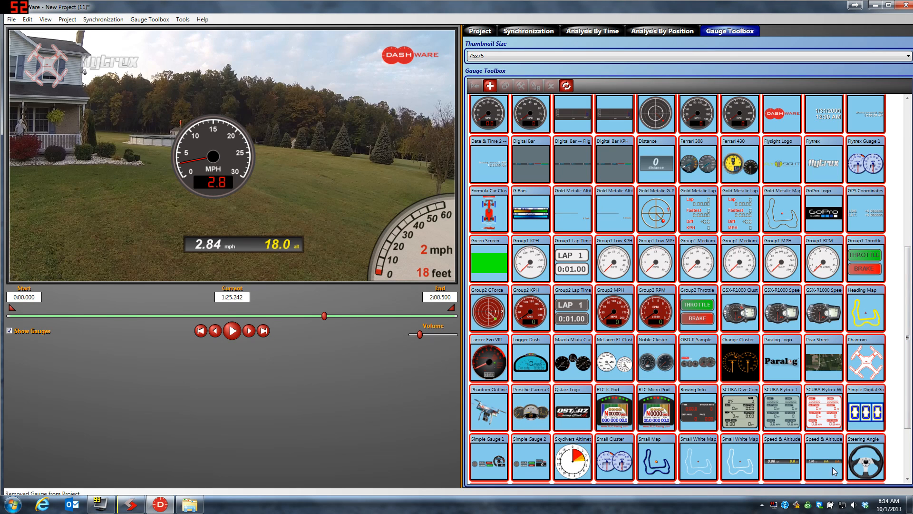
mouse_move(743, 468)
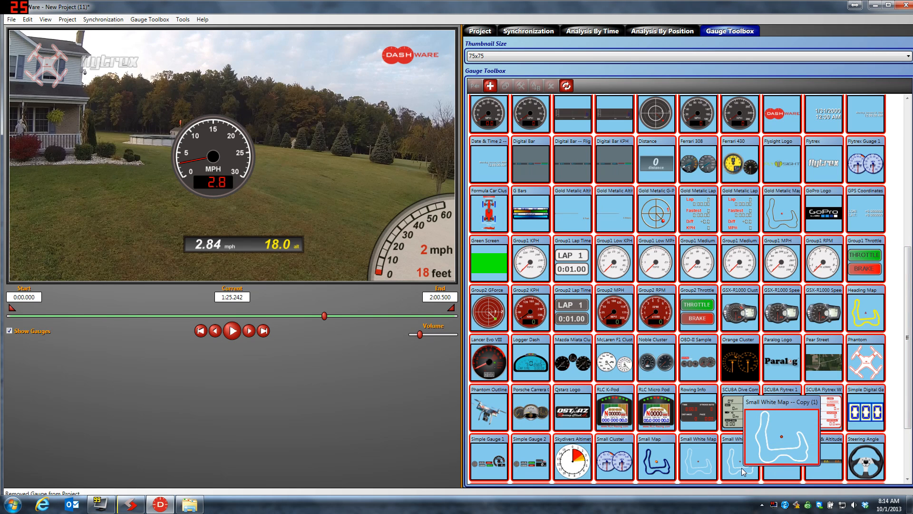
left_click(741, 468)
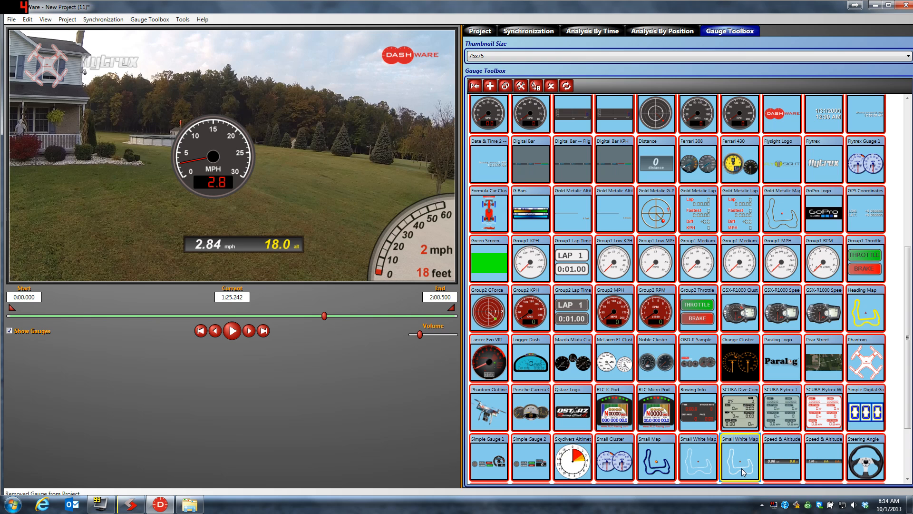
left_click(507, 85)
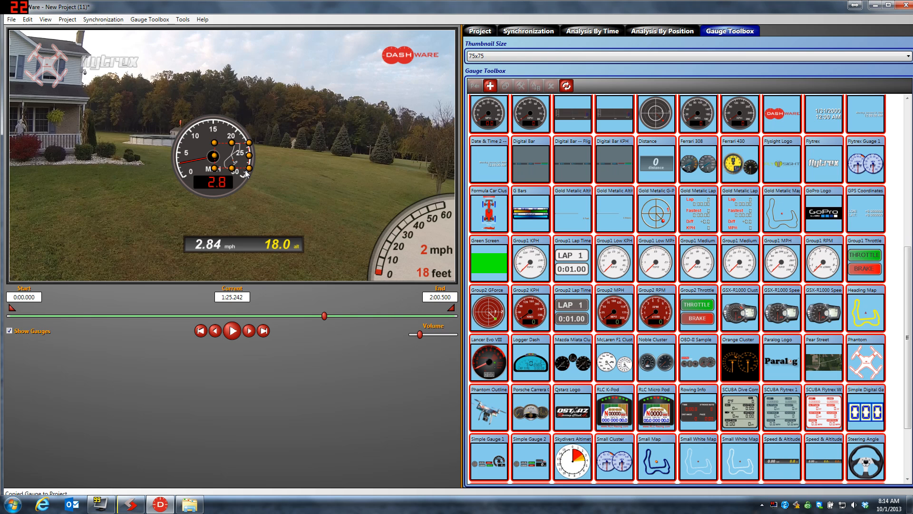
left_click_drag(248, 167, 313, 215)
left_click_drag(259, 181, 320, 118)
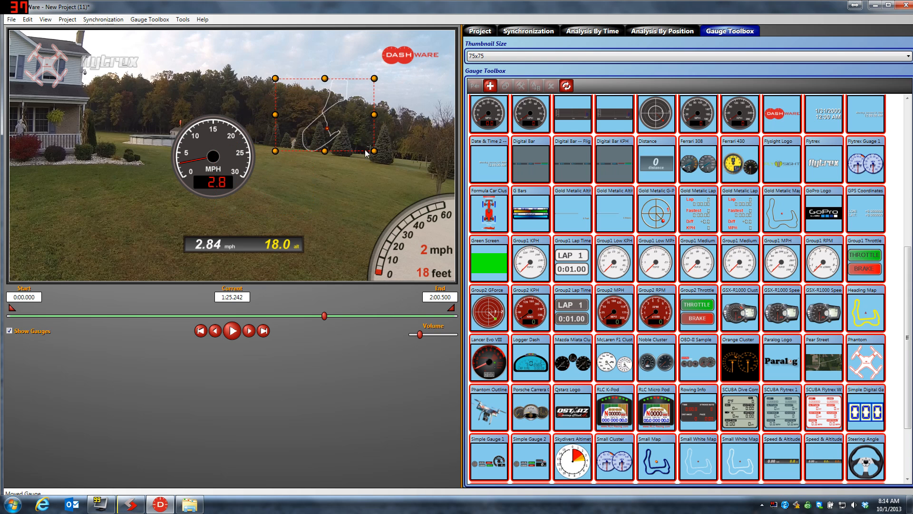
left_click_drag(386, 163, 408, 187)
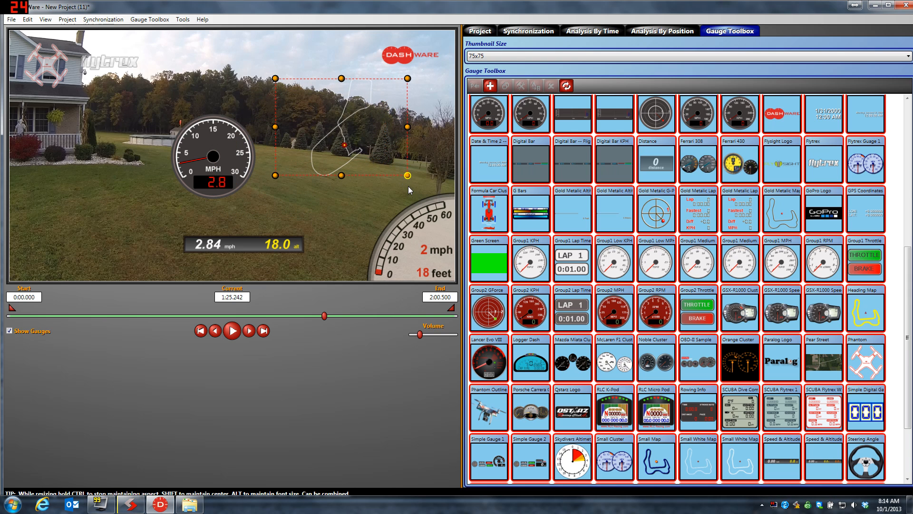
- Try the blue Small Map gauge enlarged above and between the speedometer and white map, and remove it from the project
left_click(664, 467)
left_click(475, 85)
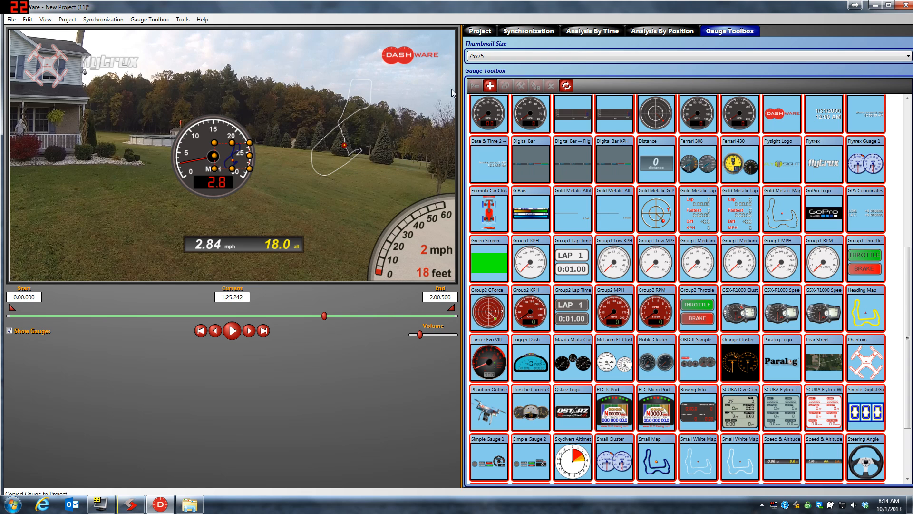
left_click_drag(275, 188, 323, 222)
left_click_drag(279, 150, 293, 63)
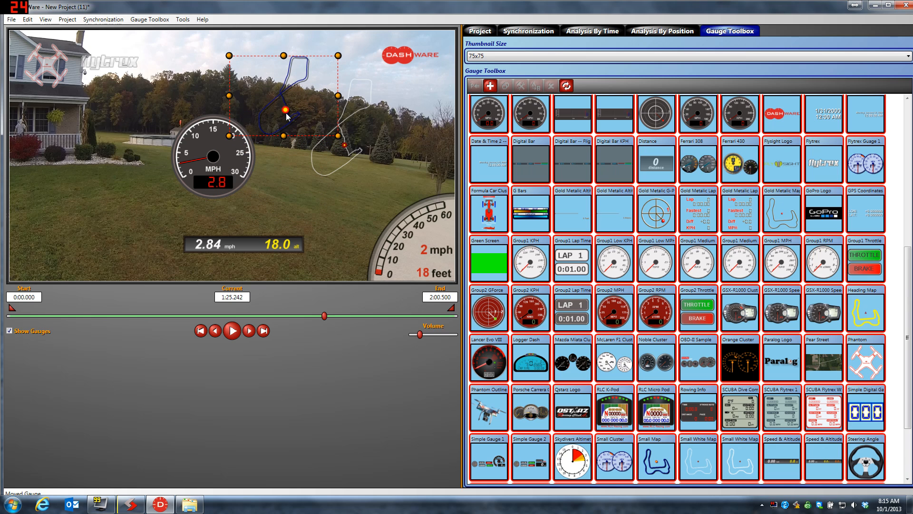
key("Delete")
- Cue the footage to about 1:11.724 and add the GPS Coordinates gauge at the top of the video, between the logos
left_click(352, 143)
mouse_move(325, 317)
left_mouse_down()
mouse_move(288, 304)
mouse_move(324, 315)
left_mouse_up()
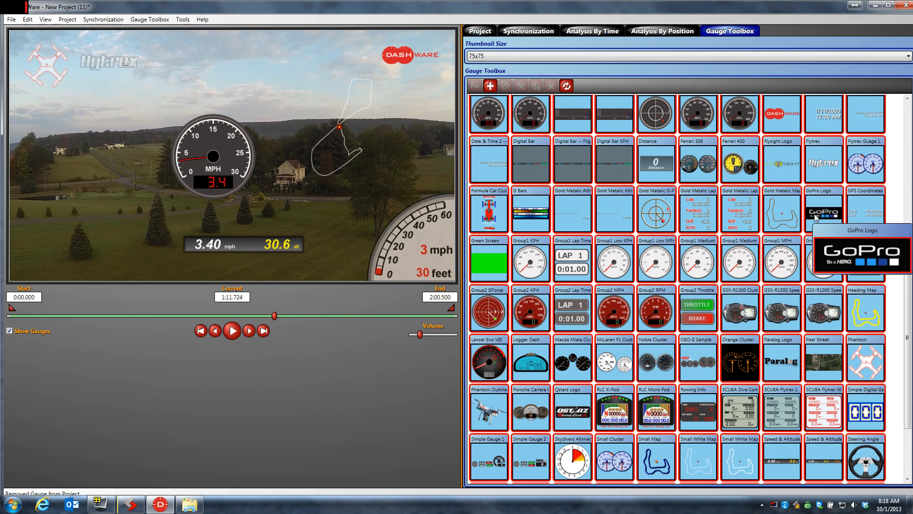
left_click(867, 204)
left_click(474, 86)
left_click_drag(269, 165, 292, 75)
- Change the longitude value's font color in the GPS Coordinates gauge to green #FF79DB5B and save the gauge
double_click(292, 74)
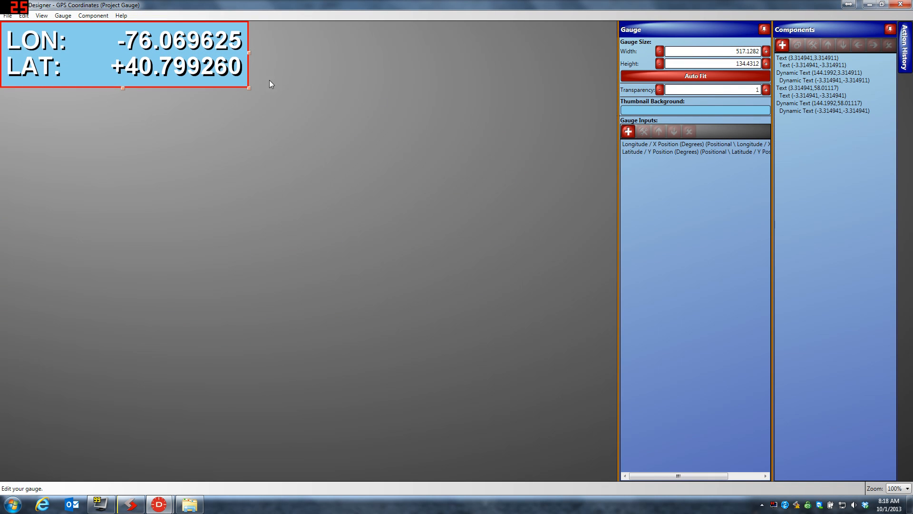
left_click(221, 44)
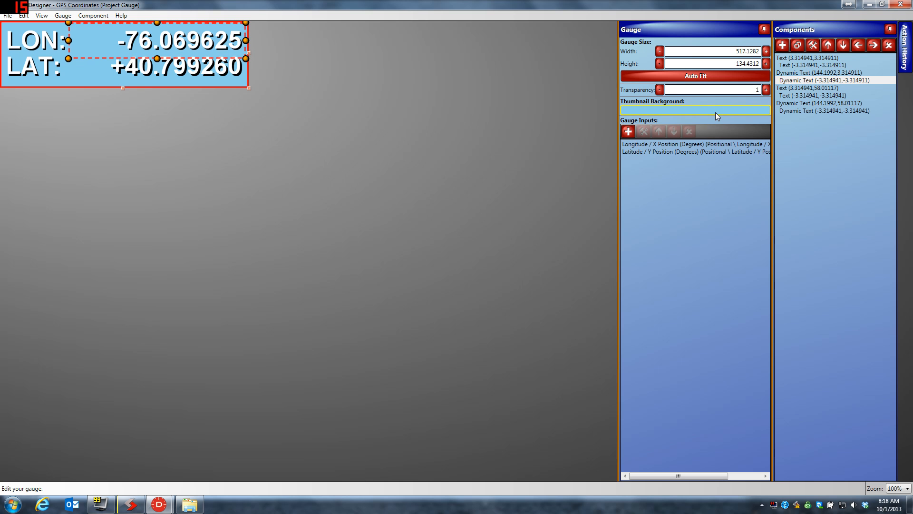
double_click(801, 82)
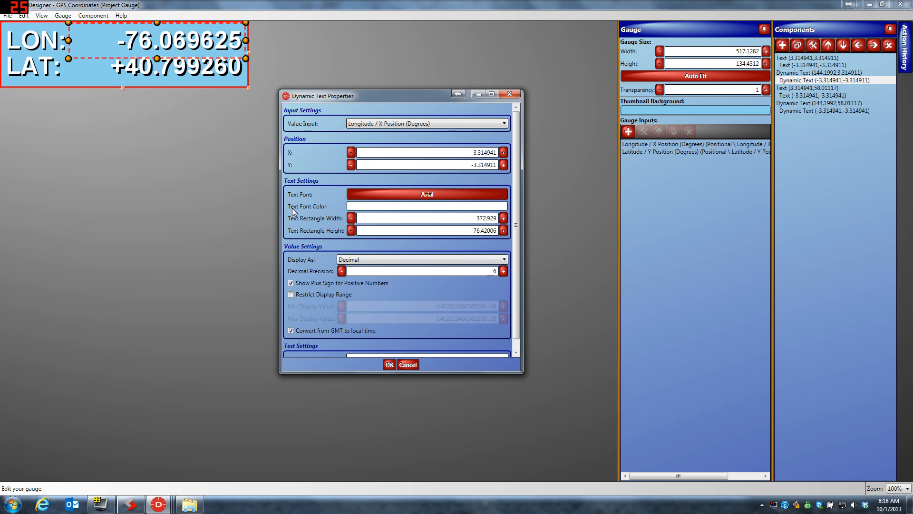
left_click(364, 207)
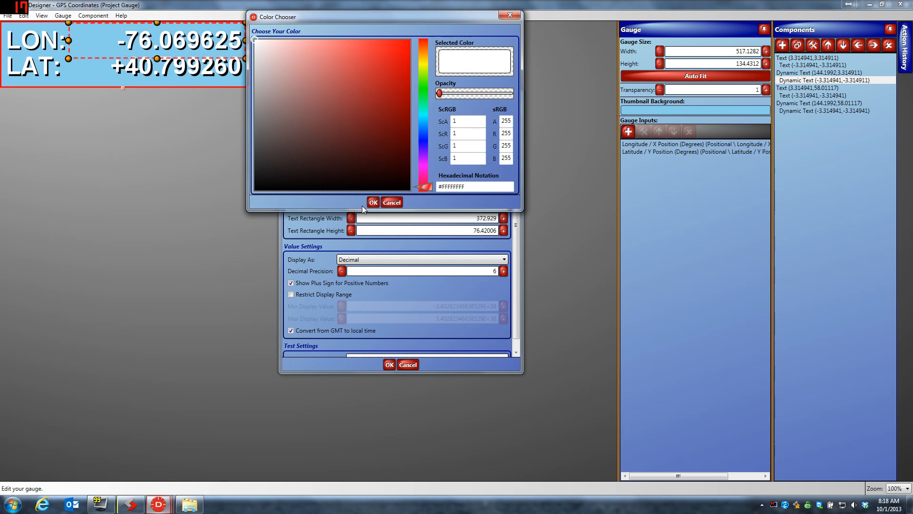
left_click(382, 87)
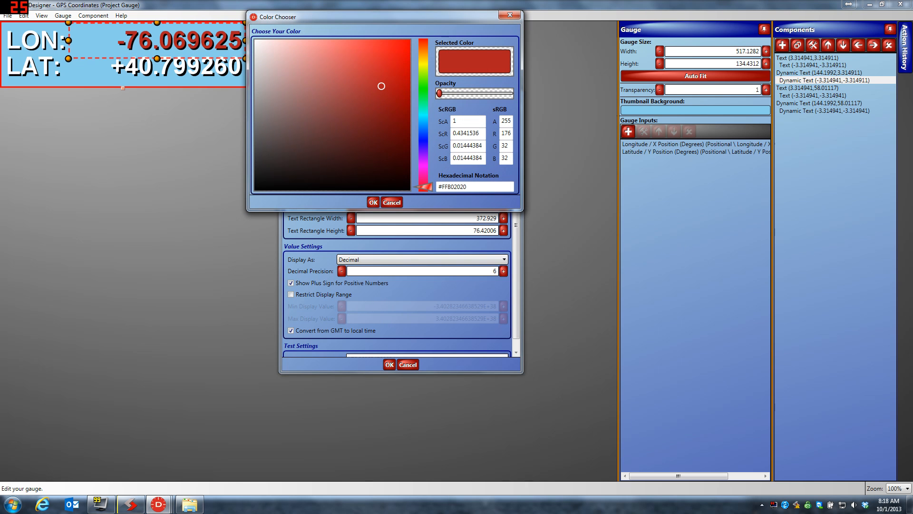
left_click(424, 85)
left_click(346, 60)
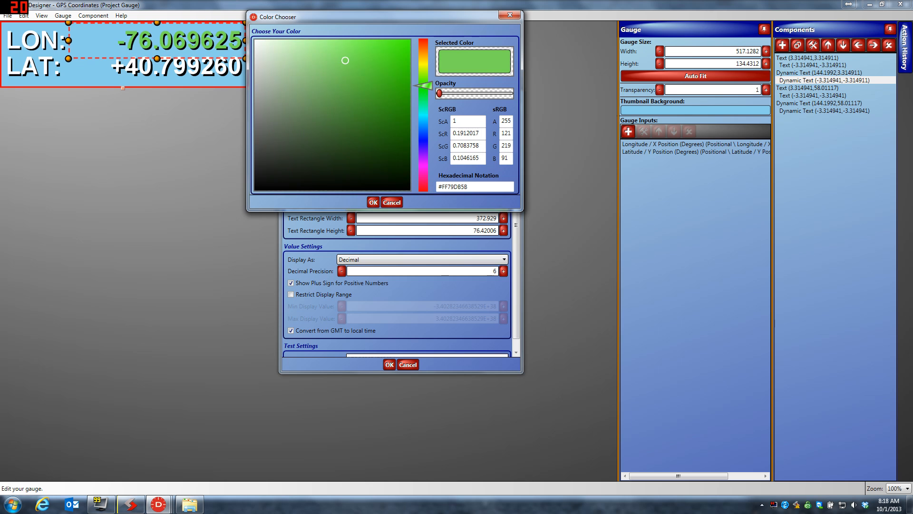
left_click(373, 202)
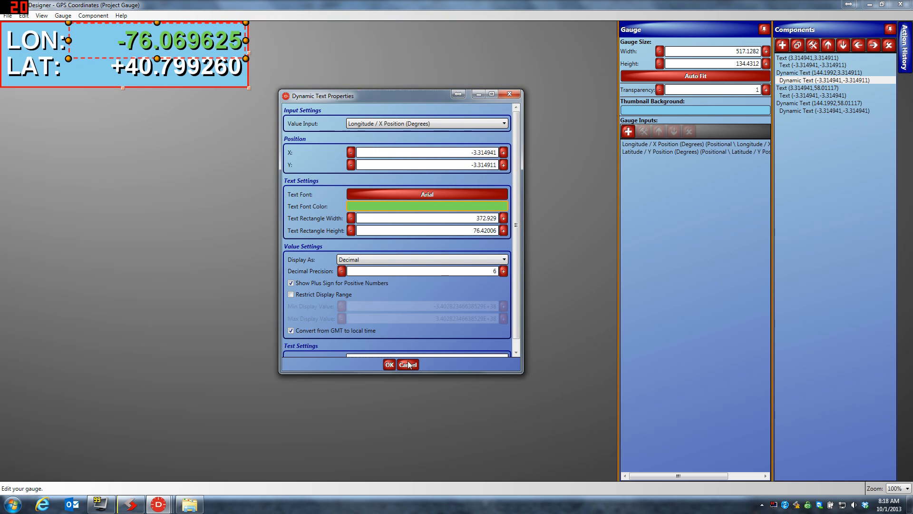
left_click(390, 364)
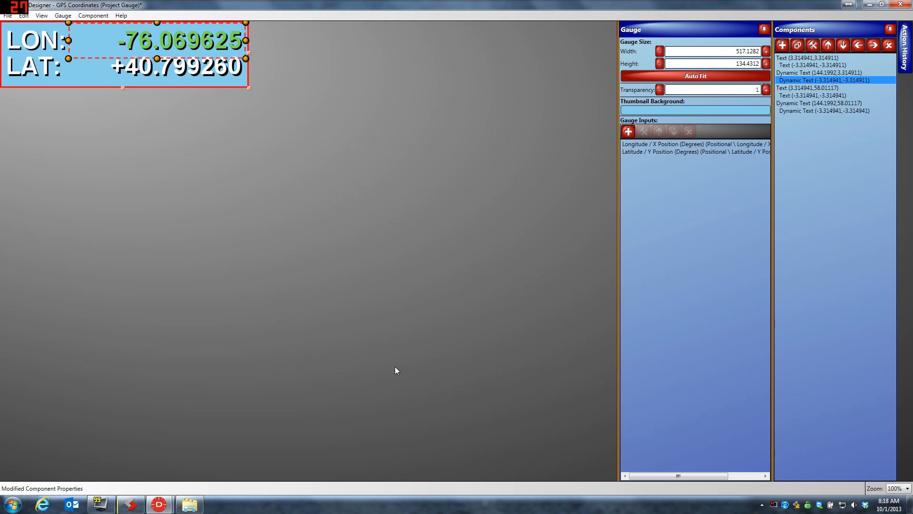
left_click(901, 4)
left_click(439, 288)
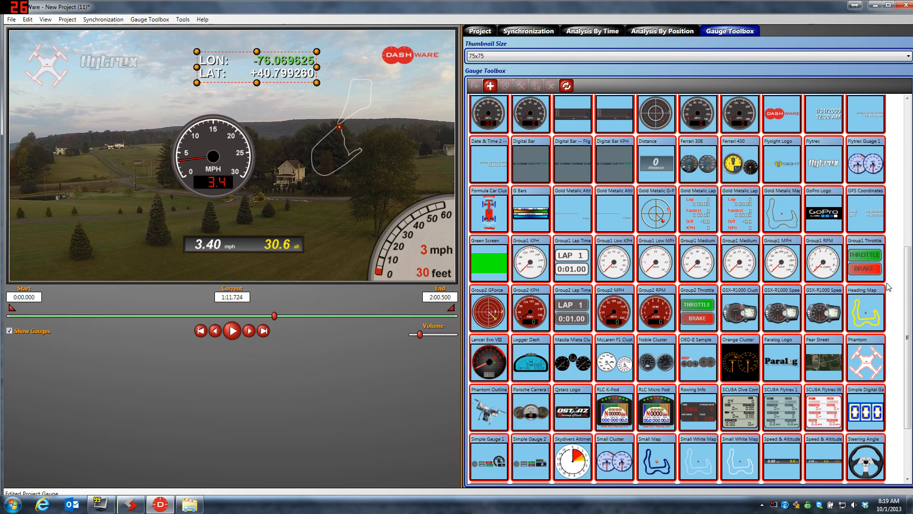
- Add the Distance gauge to the project and enlarge it over the video
left_click_drag(907, 249, 901, 209)
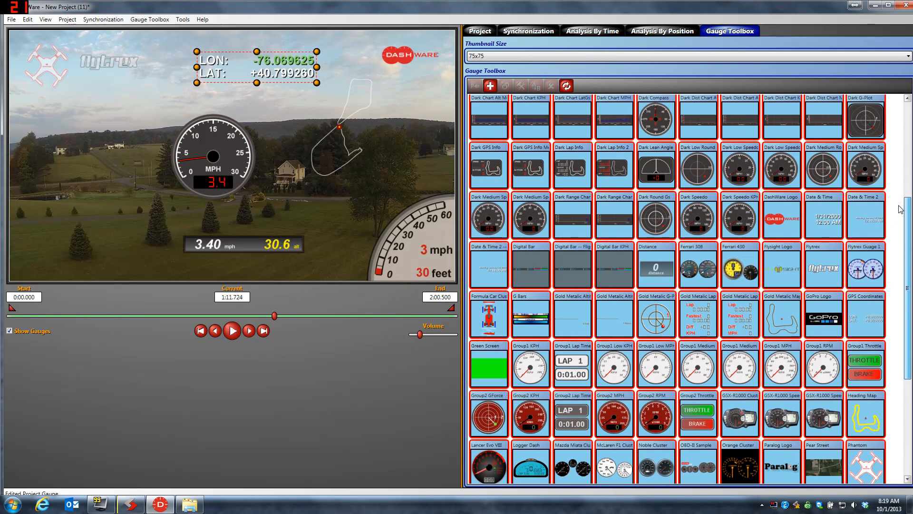
left_click(658, 270)
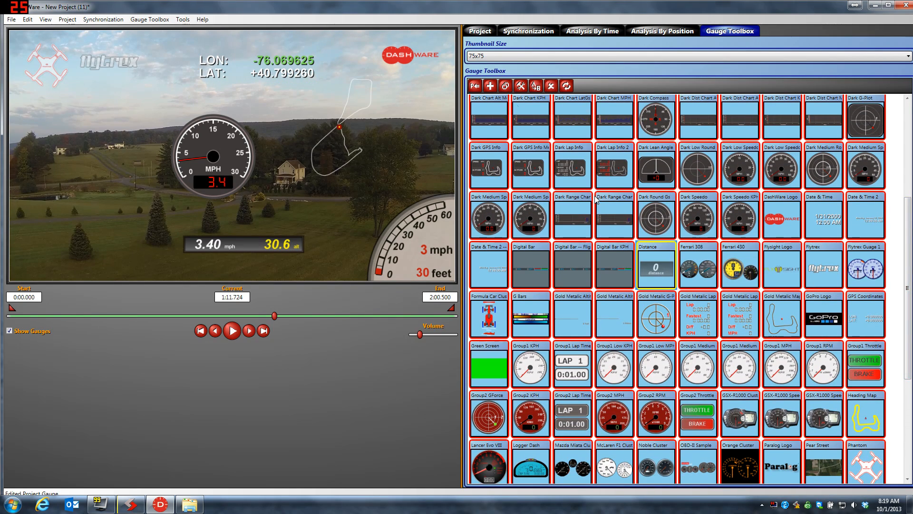
left_click(472, 87)
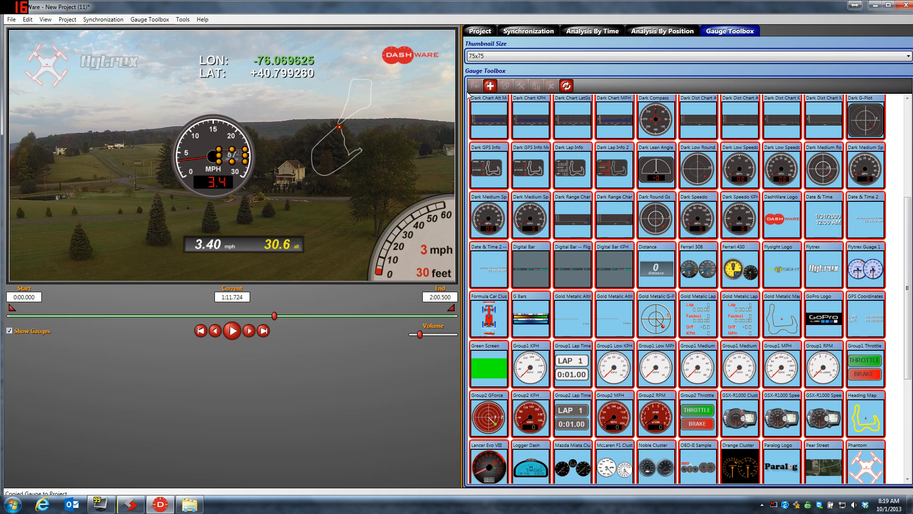
left_click_drag(245, 162, 295, 185)
- Rearrange the gauges: white map below the DashWare logo, Speed & Altitude farther left, and Distance between it and the corner gauge
left_click_drag(337, 129, 395, 121)
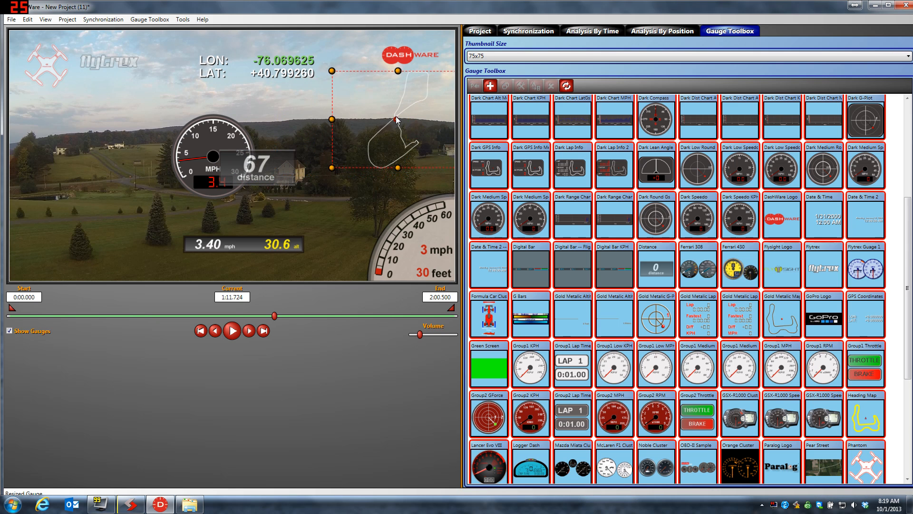
left_click_drag(285, 174, 332, 216)
left_click_drag(283, 244, 183, 228)
left_click_drag(328, 211, 320, 238)
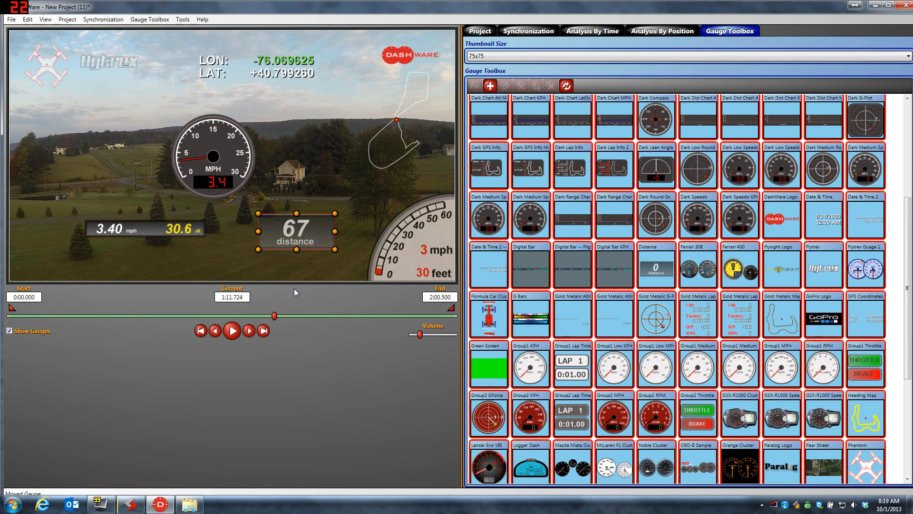
- Cue the footage to about 1:22.023 and add the Positional data type Altitude (Sea level) as an input of the Distance gauge
left_click_drag(277, 318, 315, 318)
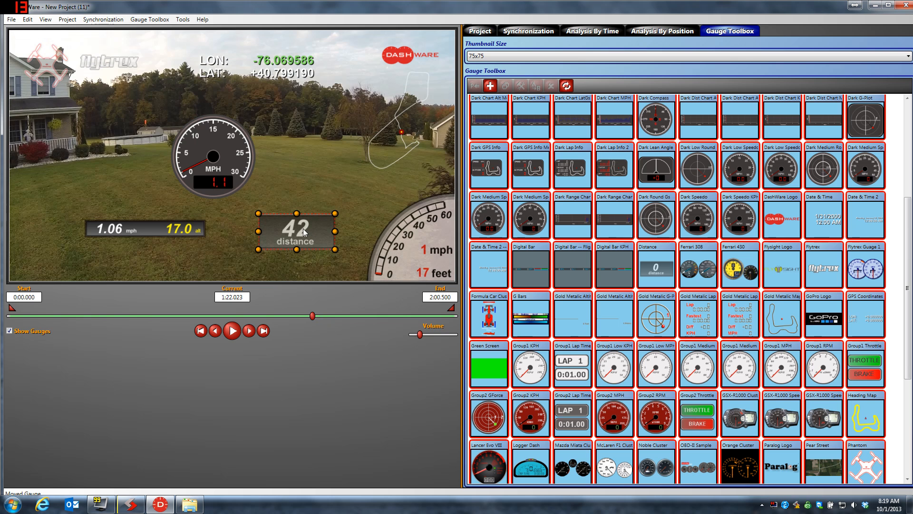
double_click(304, 233)
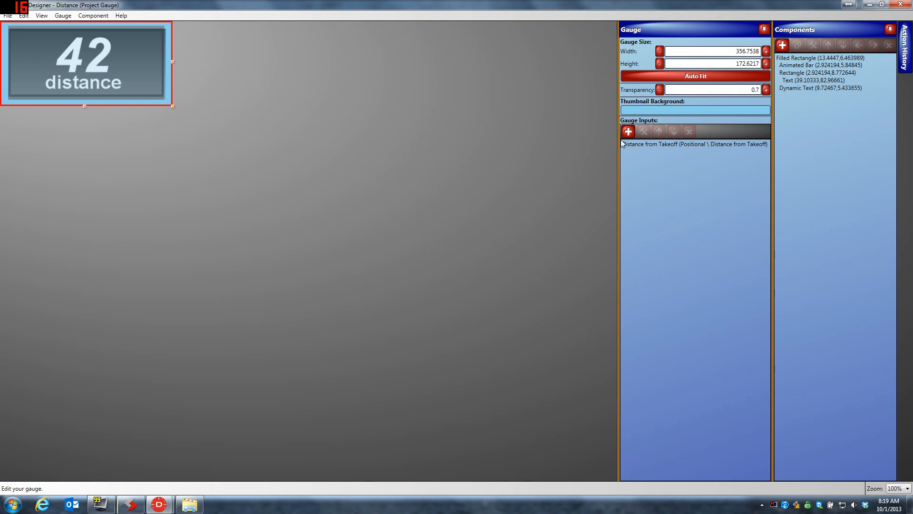
left_click(111, 68)
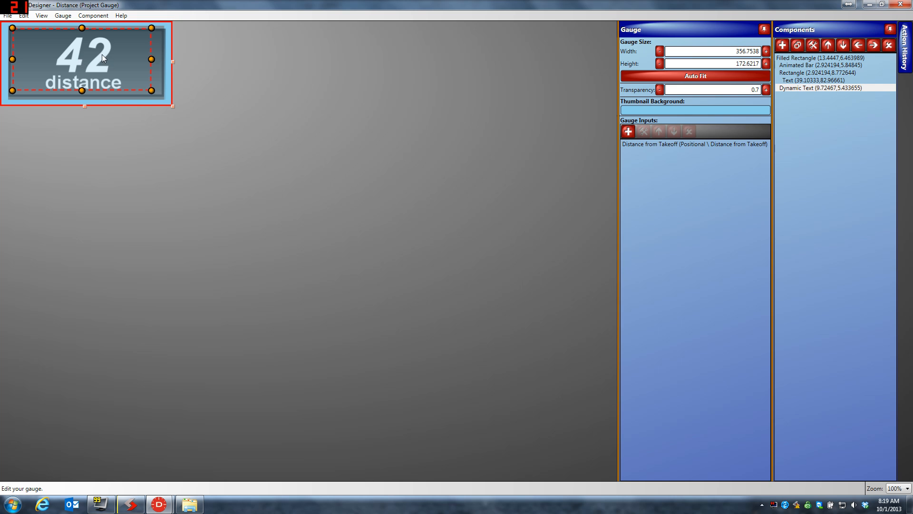
left_click(792, 88)
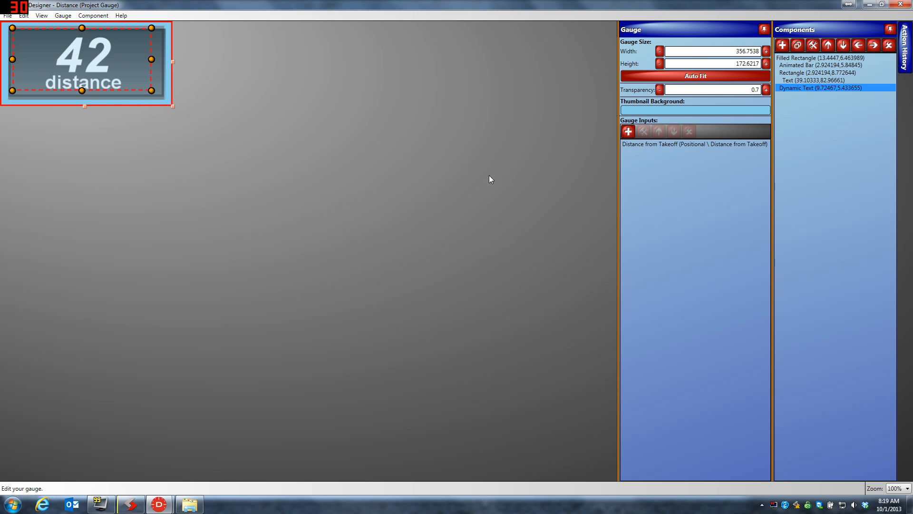
left_click(628, 137)
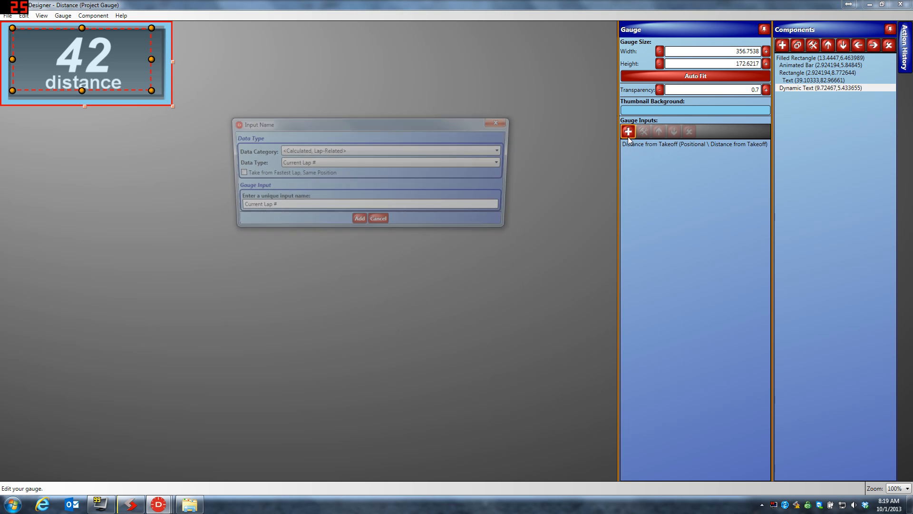
left_click(421, 151)
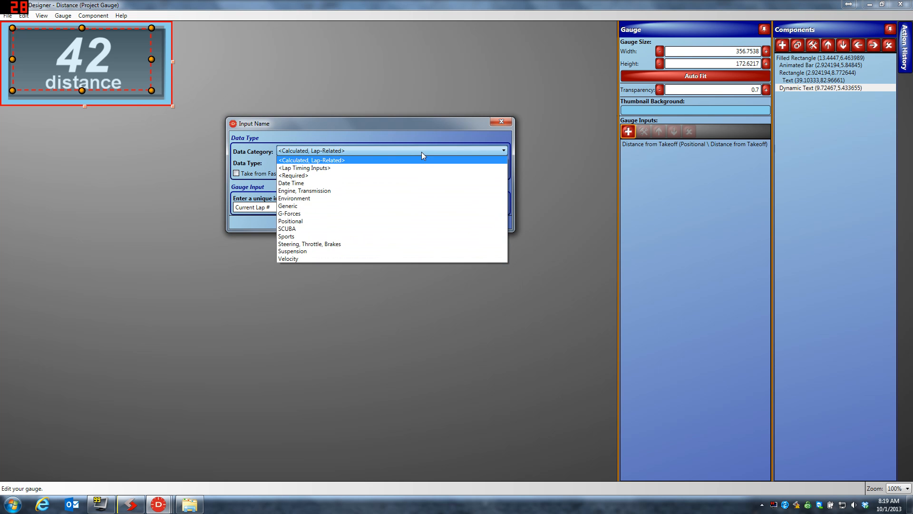
left_click(323, 222)
left_click(333, 163)
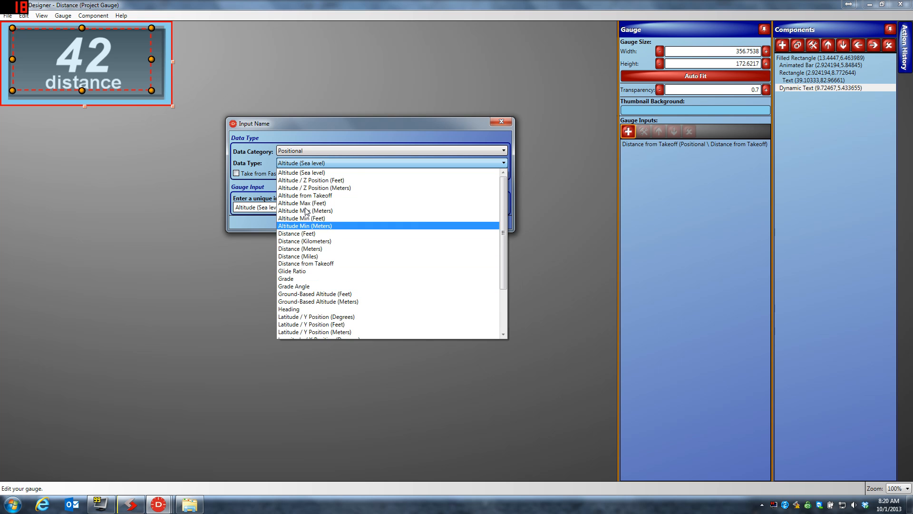
left_click(313, 173)
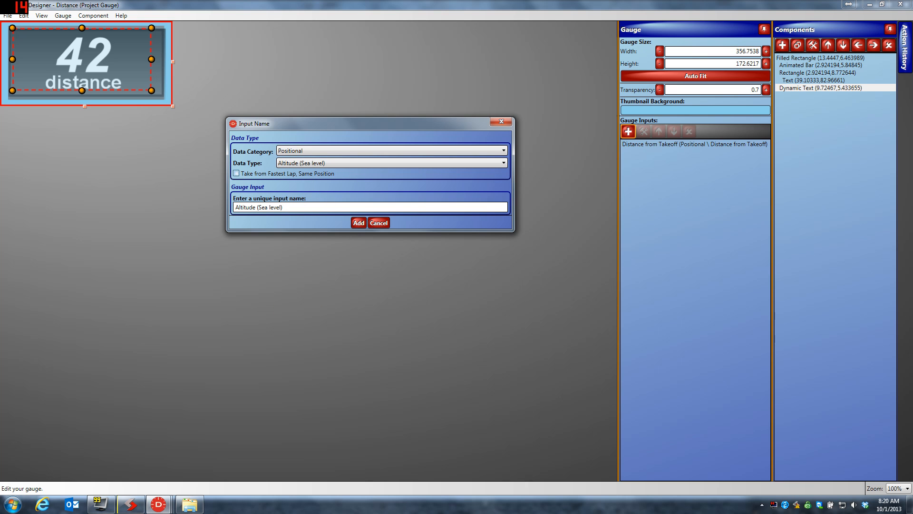
left_click(358, 223)
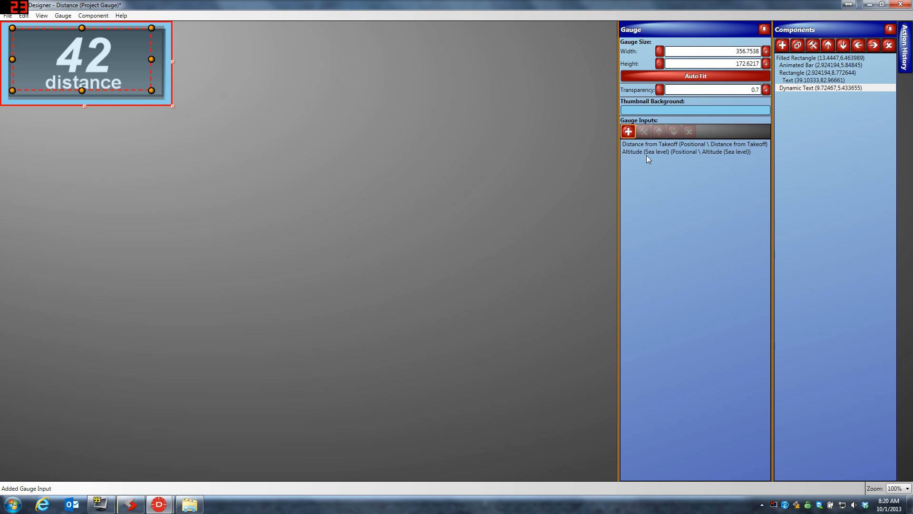
- Set the value input of the Distance gauge's dynamic text to Altitude (Sea level) and save the gauge
double_click(99, 58)
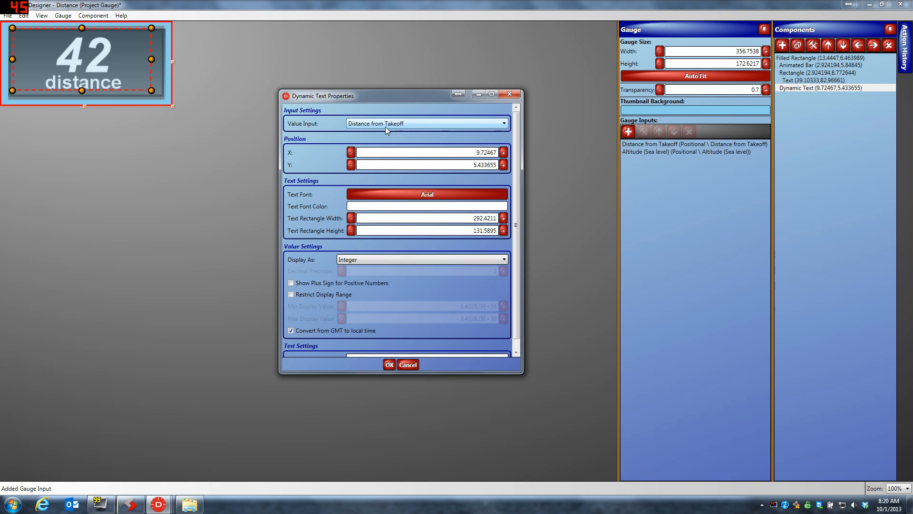
left_click(456, 126)
left_click(405, 139)
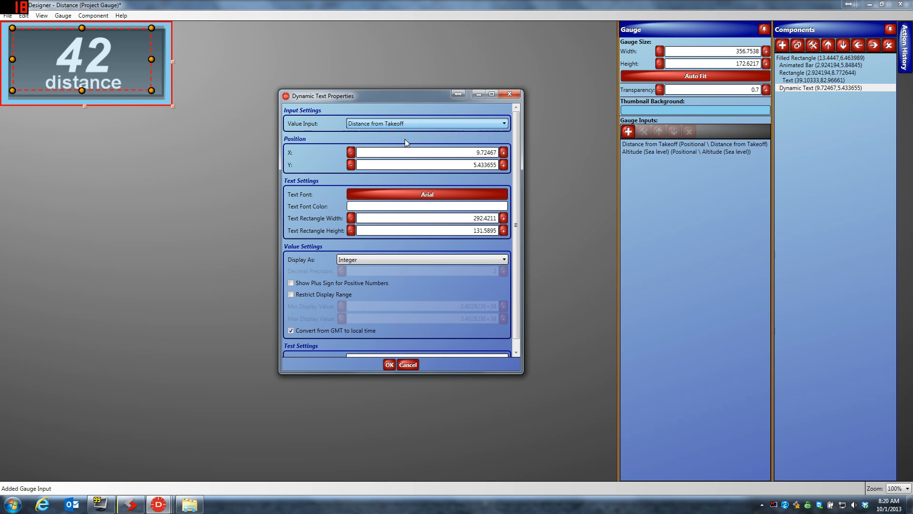
left_click(390, 365)
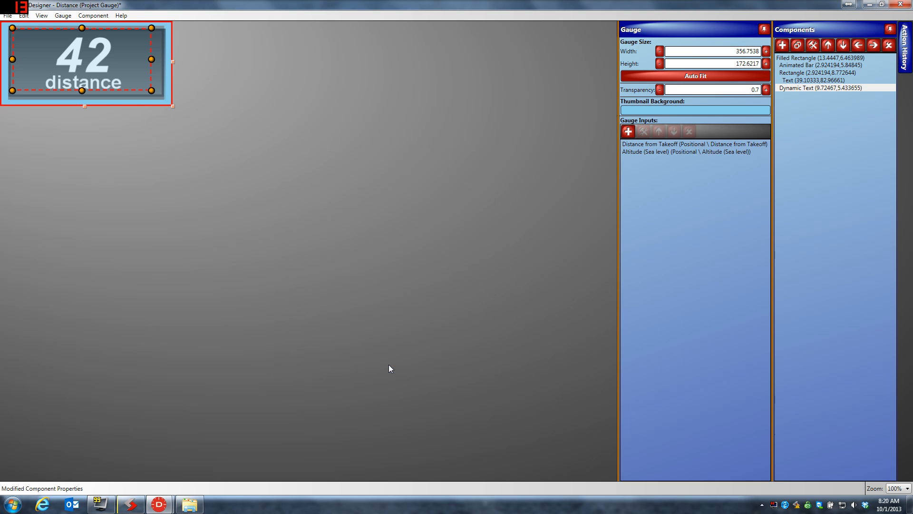
left_click(900, 6)
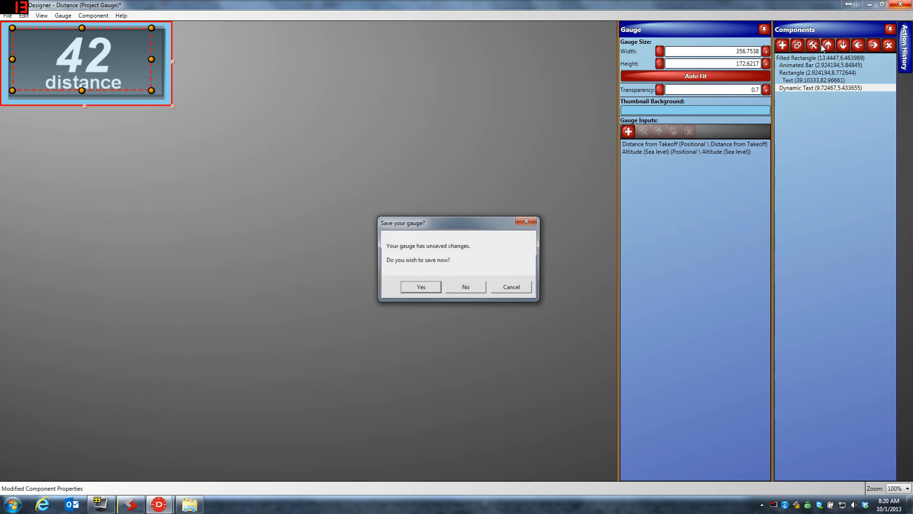
left_click(410, 290)
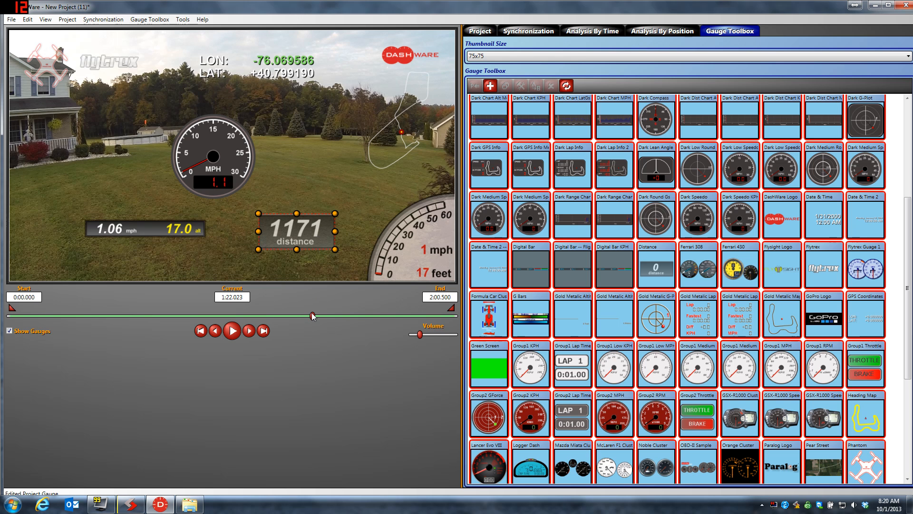
- Cue the footage to about 0:54.087 and change the Distance gauge's label text to "Alt from Sealevel"
left_click_drag(312, 315, 210, 319)
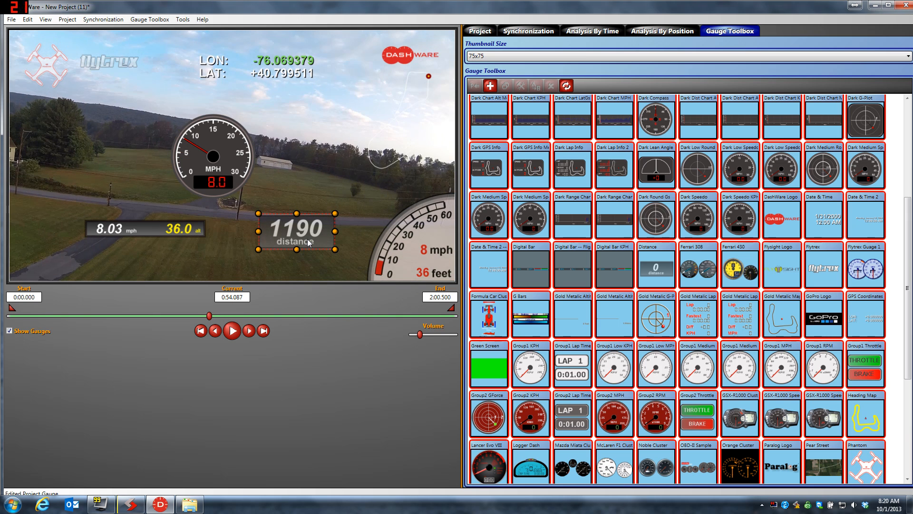
double_click(307, 242)
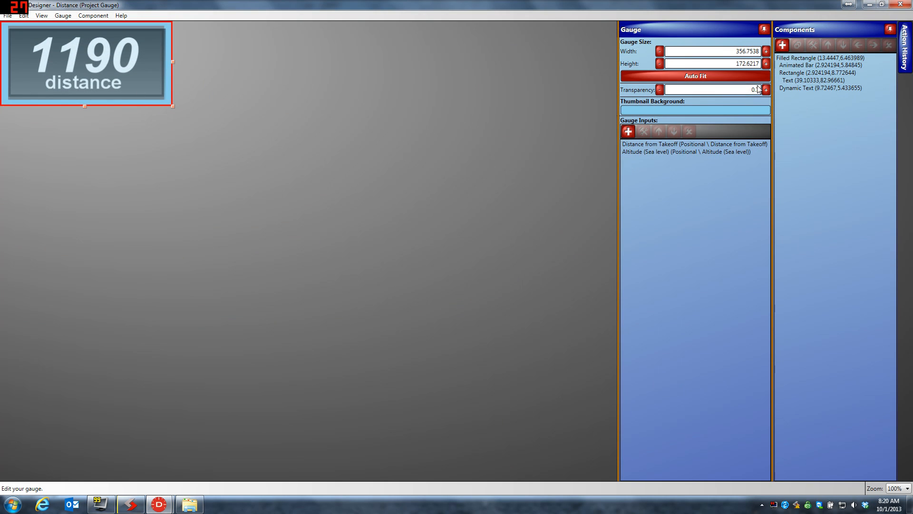
left_click(791, 81)
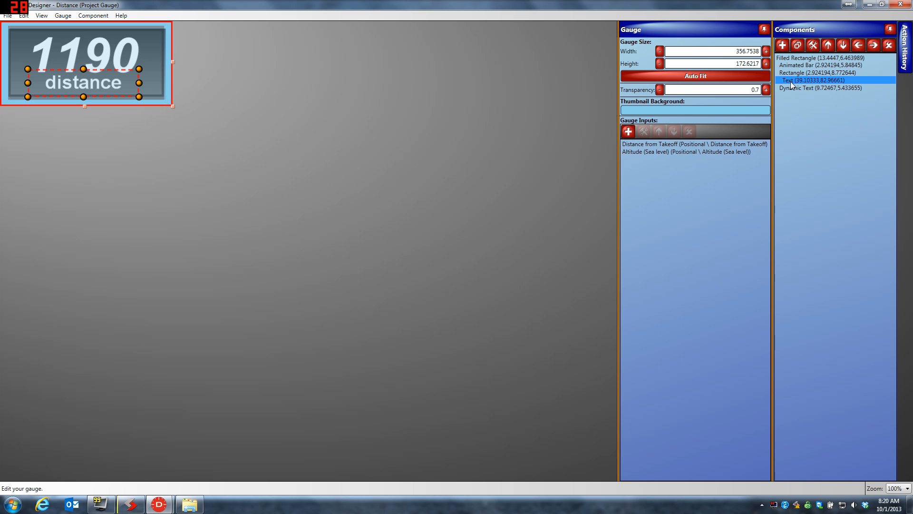
double_click(791, 81)
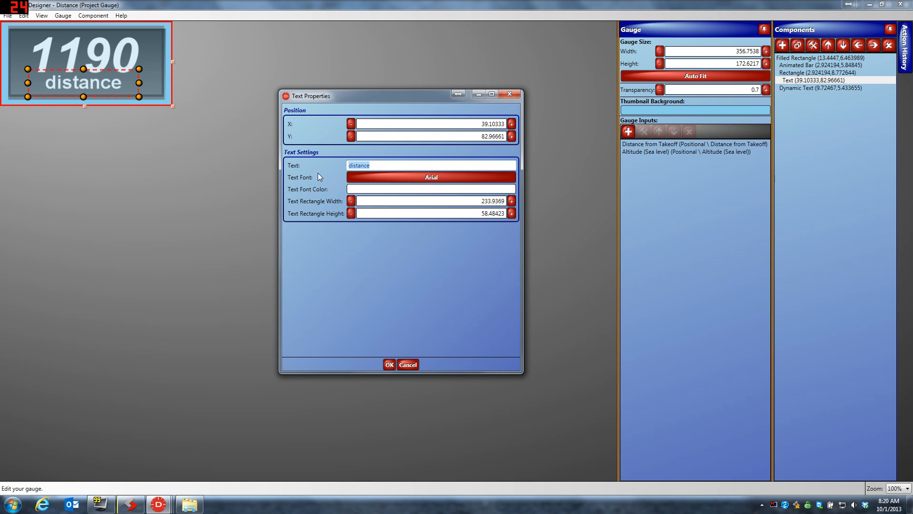
type("Al")
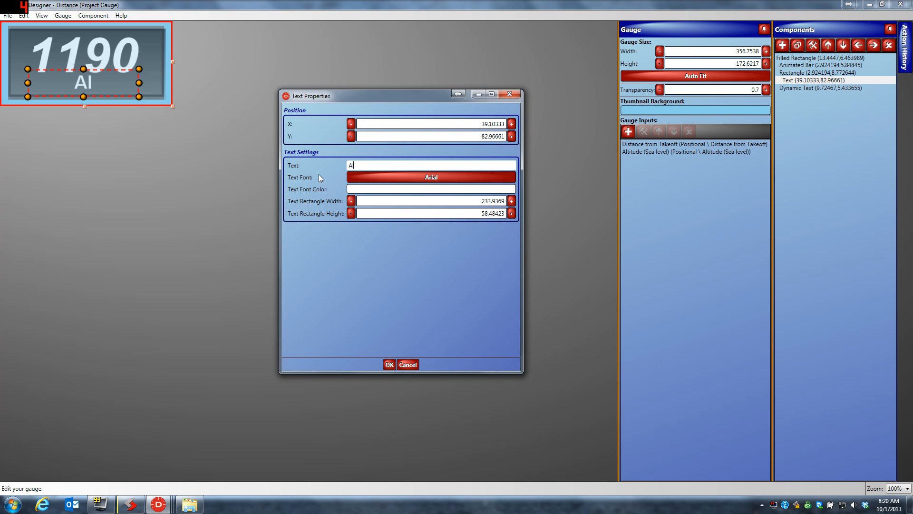
type("t from S")
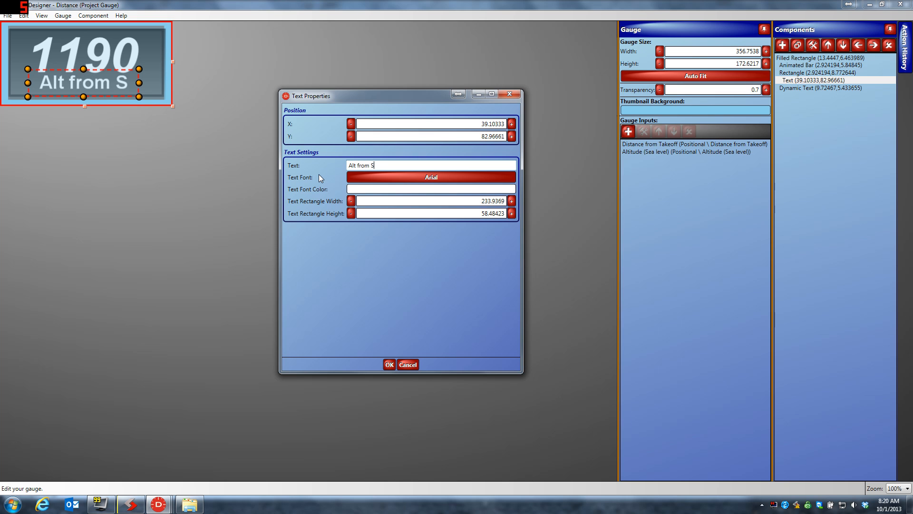
type("ealevel")
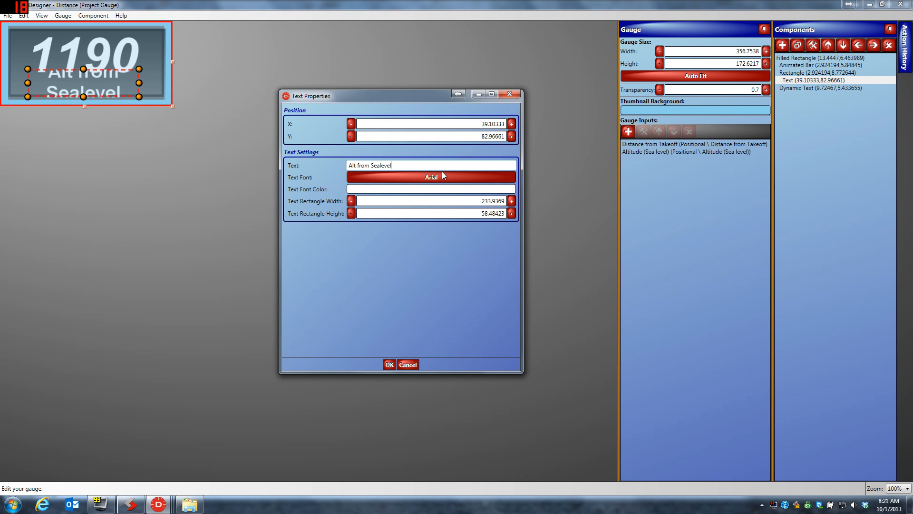
- Reduce the "Alt from Sealevel" label's font size to 17.24211 and save the gauge
left_click(441, 180)
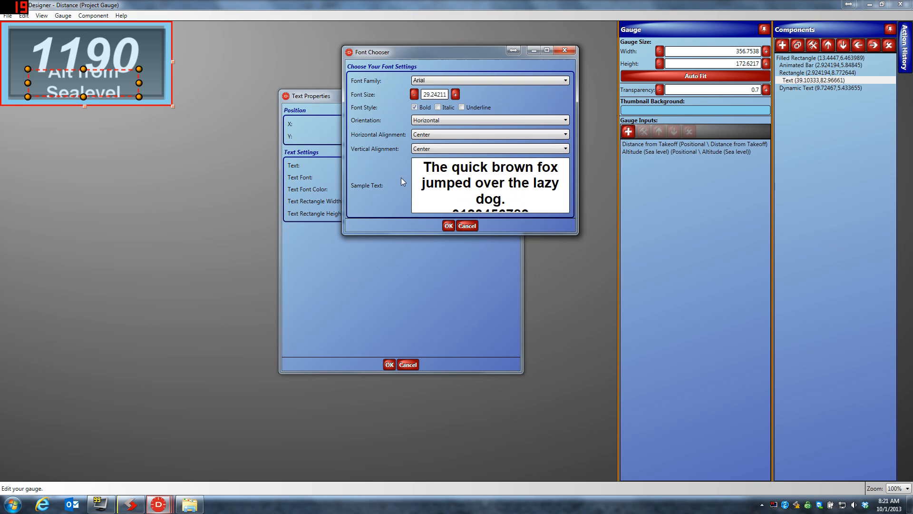
left_click(414, 95)
left_click(414, 95)
left_click(414, 94)
left_click(414, 94)
left_click(414, 94)
left_click(414, 95)
left_click(414, 94)
left_click(414, 94)
left_click(414, 94)
left_click(414, 95)
left_click(414, 95)
left_click(414, 95)
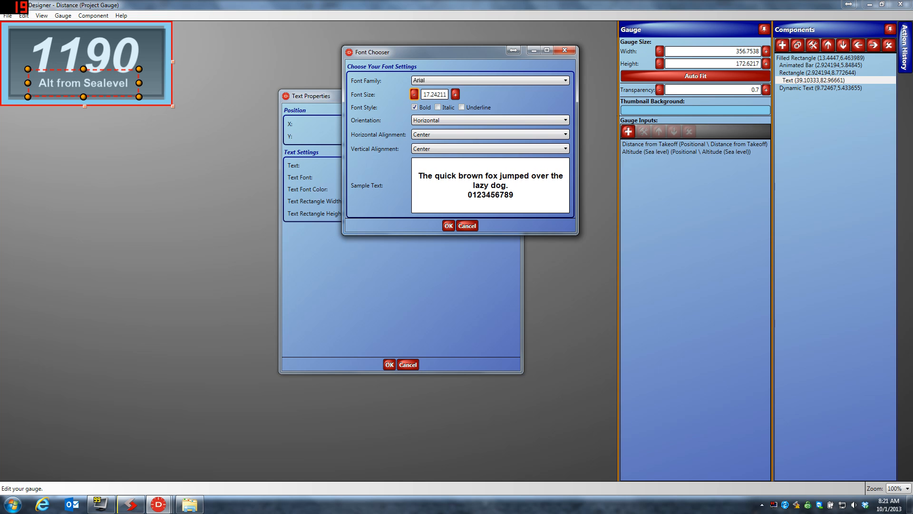
left_click(448, 226)
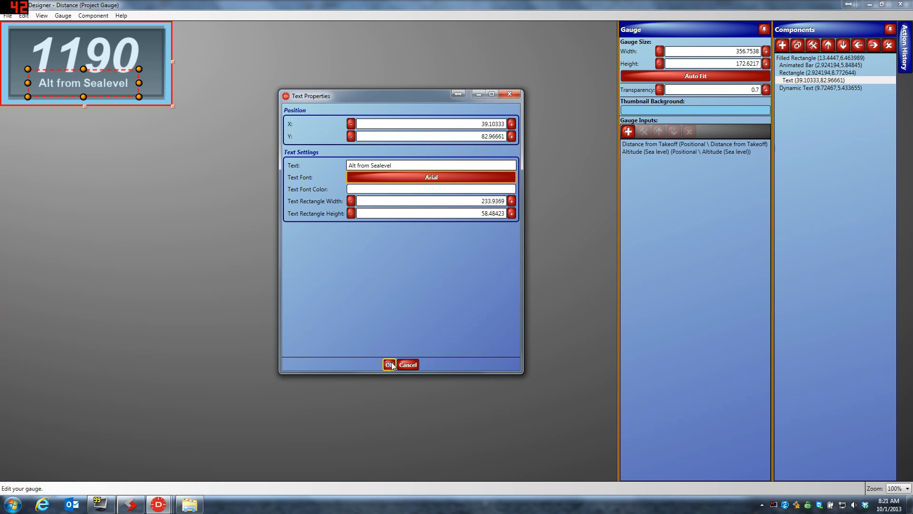
left_click(389, 364)
left_click(900, 4)
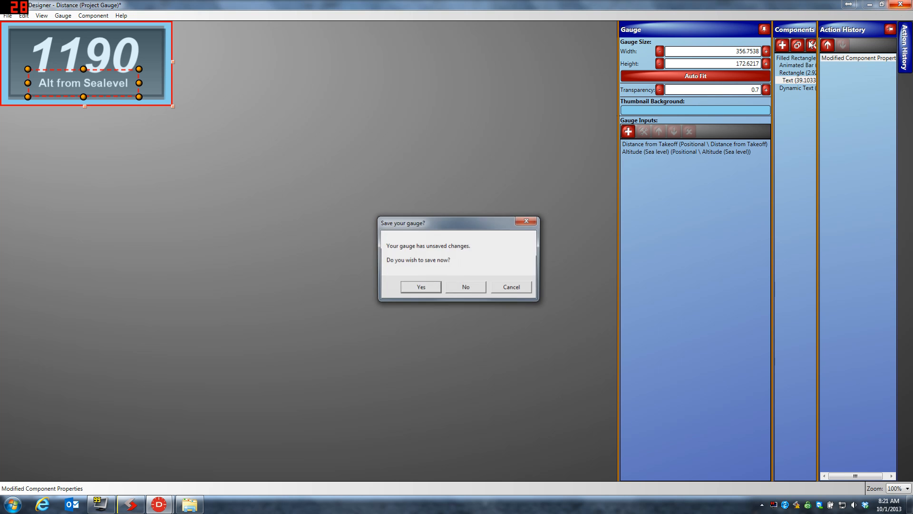
left_click(420, 288)
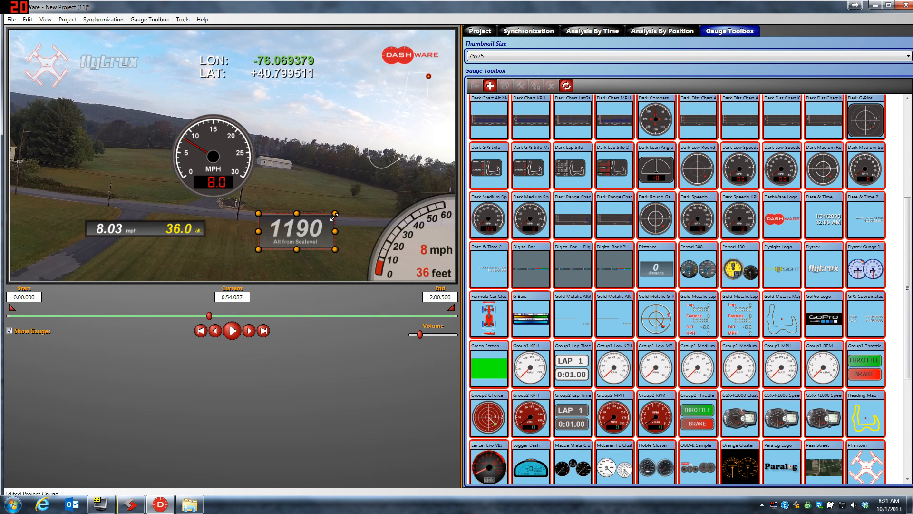
- Rearrange the gauges: smaller sea-level altitude below the Phantom and Flytrex logos, Speed & Altitude at the video's bottom centre, smaller round MPH gauge above its right end
left_click_drag(335, 214, 97, 112)
left_click_drag(162, 237, 270, 261)
left_click(241, 189)
left_click_drag(241, 189, 302, 221)
left_click_drag(301, 159, 329, 210)
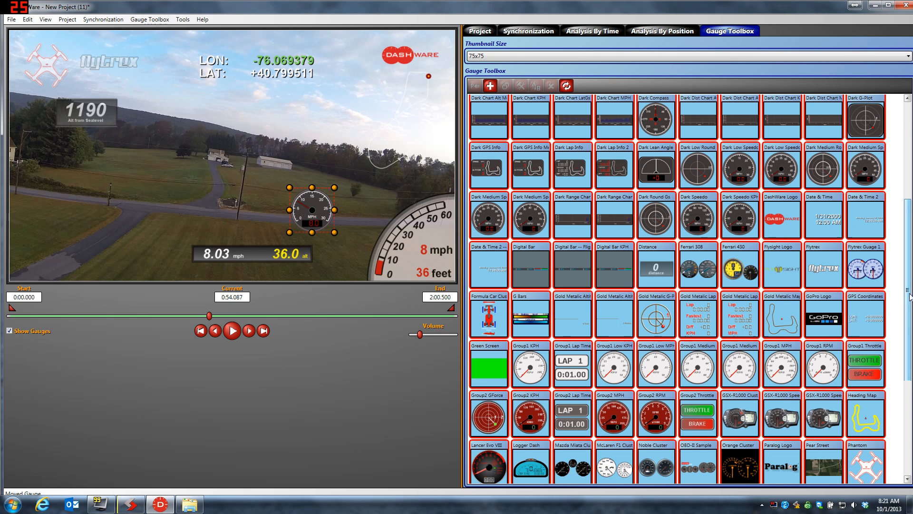
- Add the Tape Heading gauge, enlarge it and place it just above the Speed & Altitude bar
left_click_drag(910, 296, 910, 413)
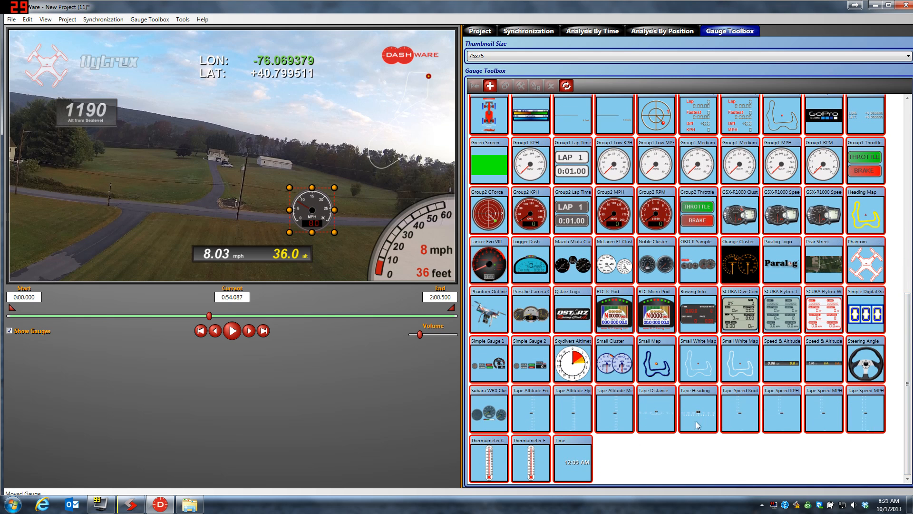
left_click(706, 416)
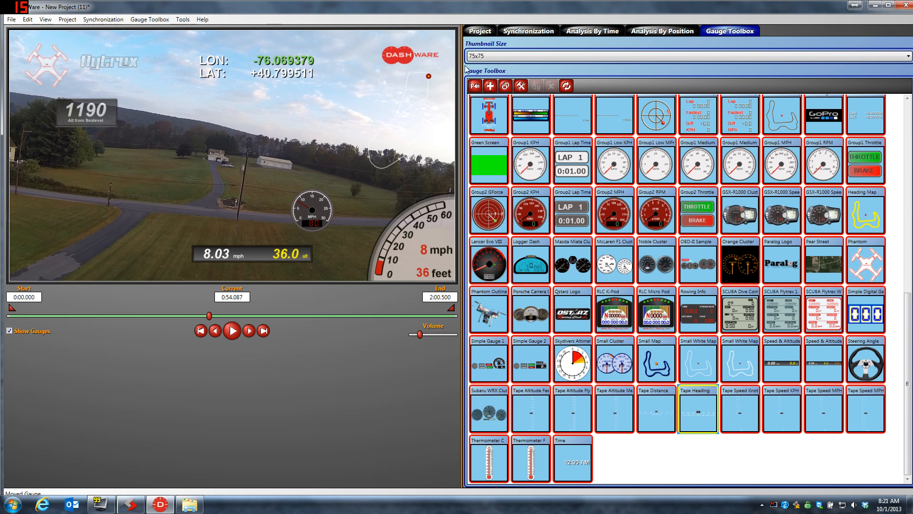
left_click(475, 86)
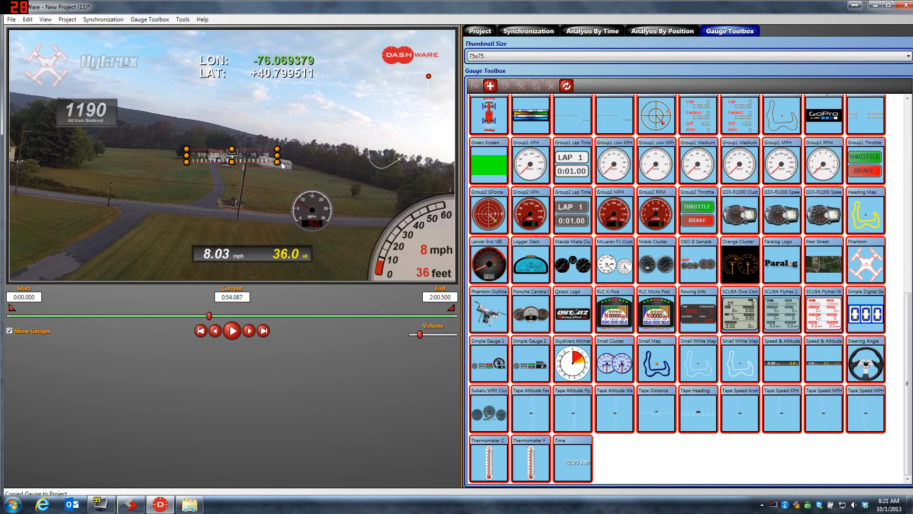
left_click_drag(278, 162, 246, 231)
- Add the Tape Speed MPH gauge and place it along the left edge of the video, below the Phantom logo
mouse_move(793, 413)
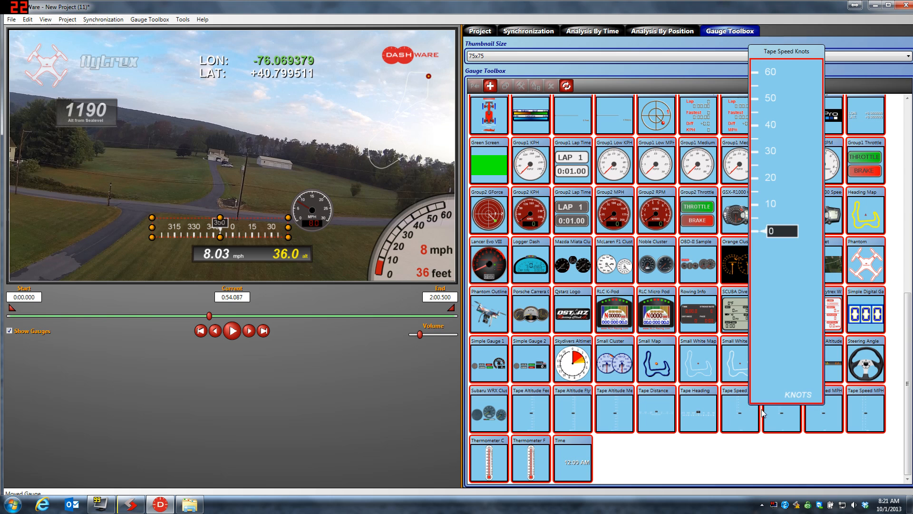
mouse_move(830, 426)
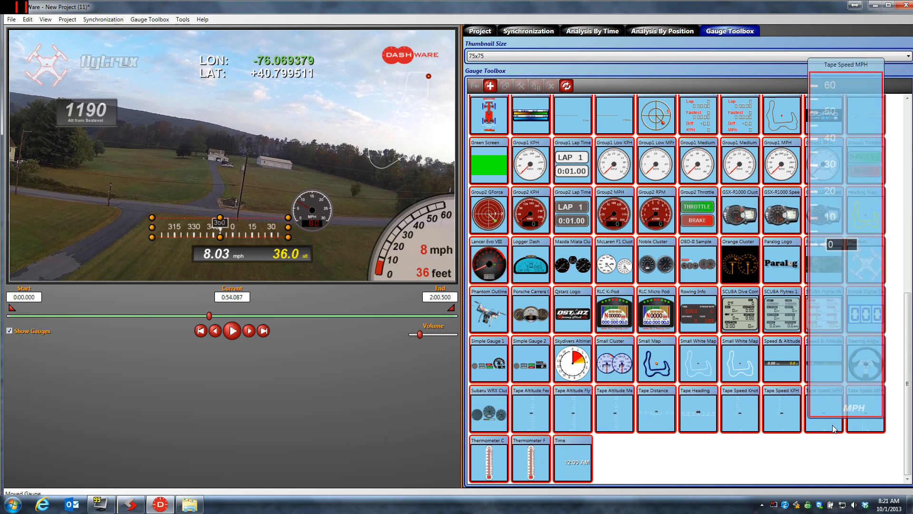
left_click(830, 427)
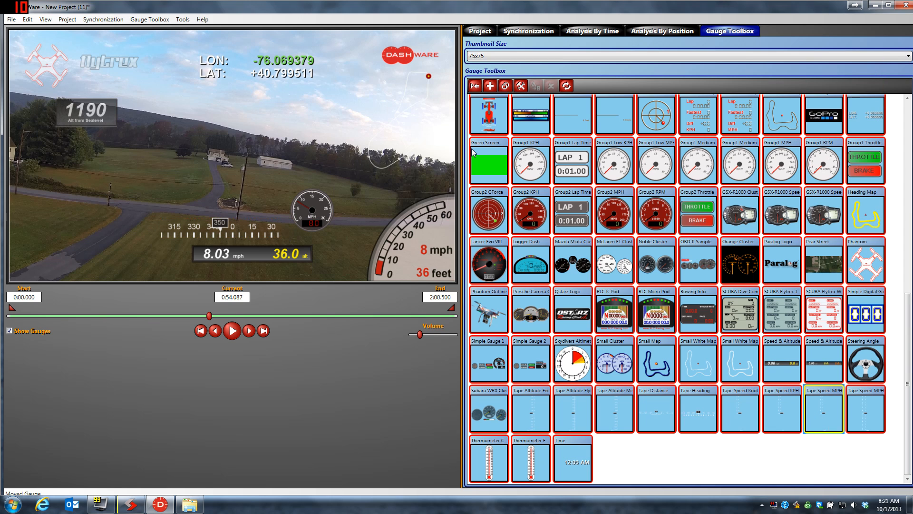
left_click(477, 88)
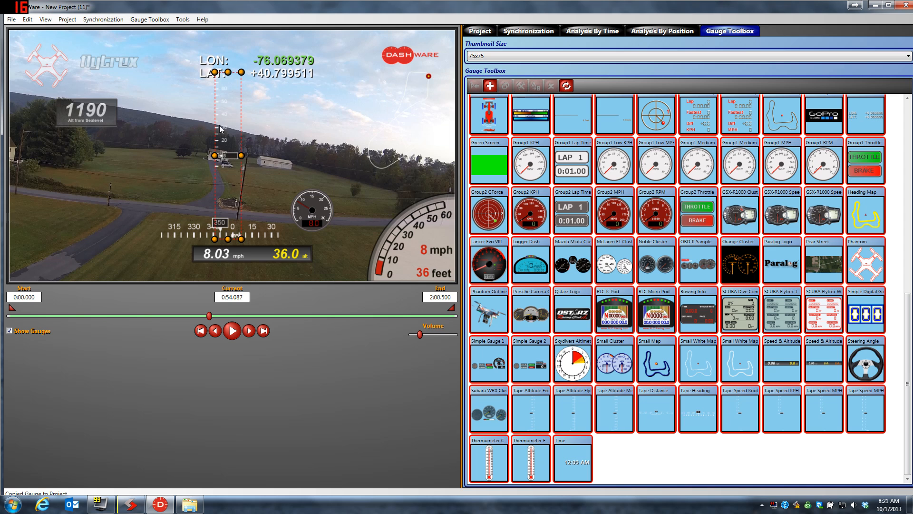
left_click_drag(173, 150, 34, 151)
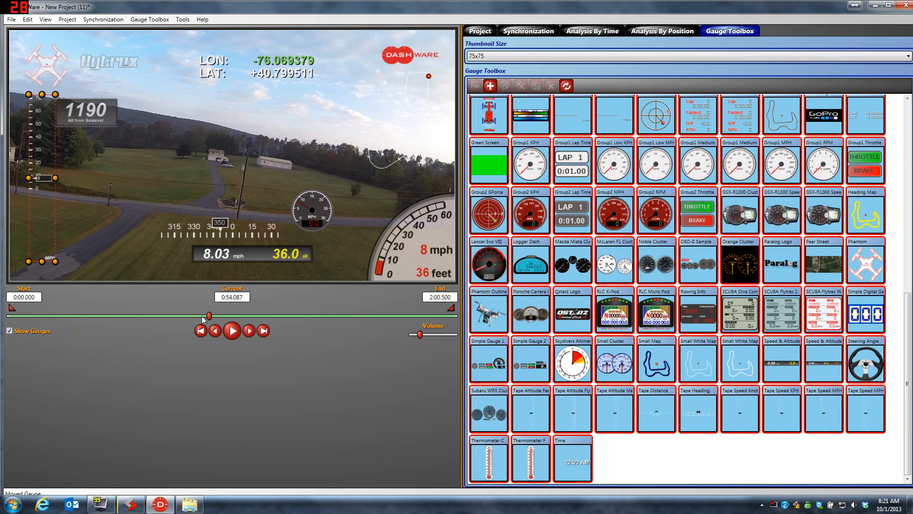
- Choose MP4 (H.264) High Def High Quality, Large File Size as the project's output video profile
left_click_drag(210, 317, 275, 318)
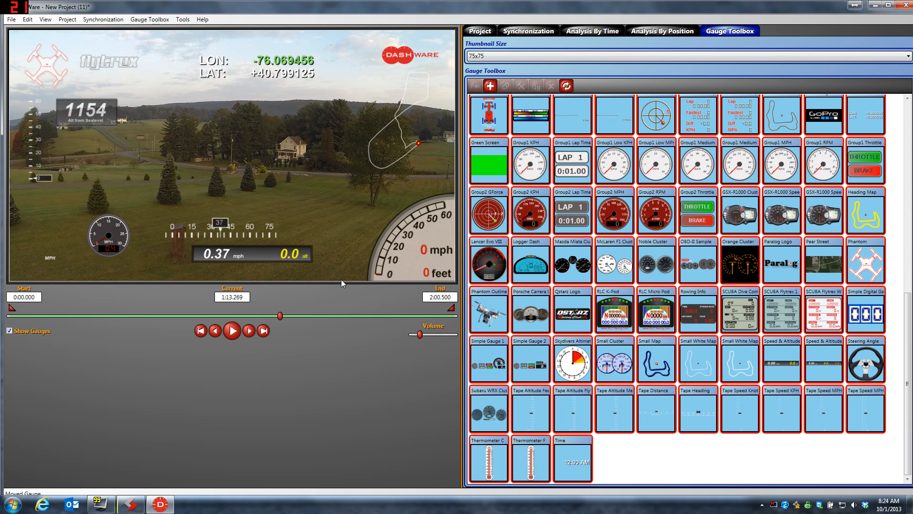
left_click(483, 32)
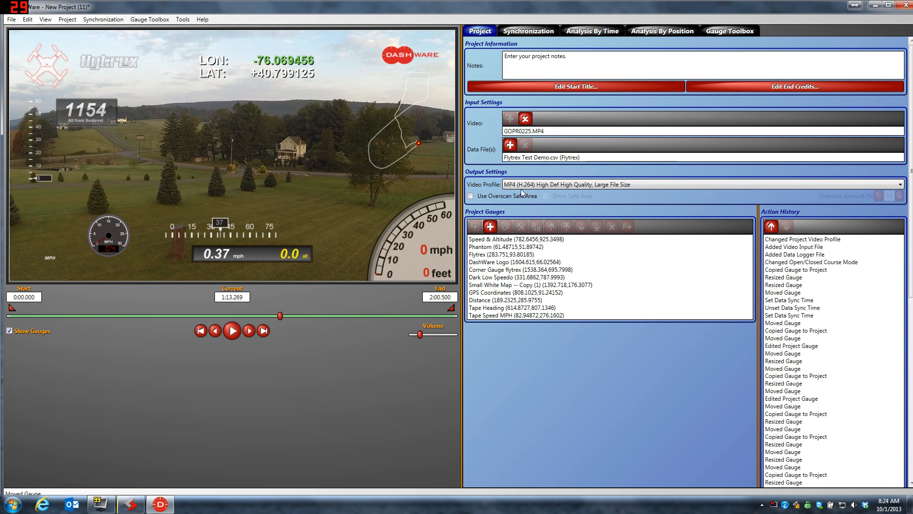
left_click(825, 187)
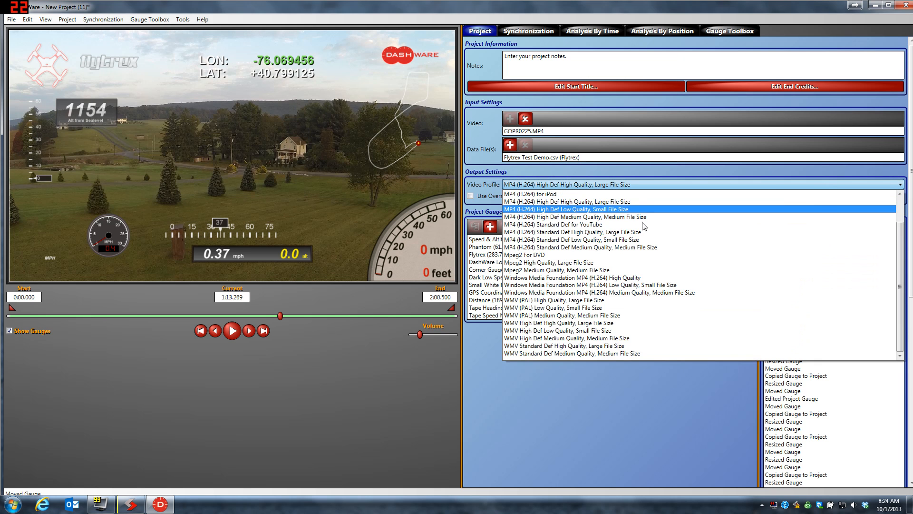
left_click(572, 203)
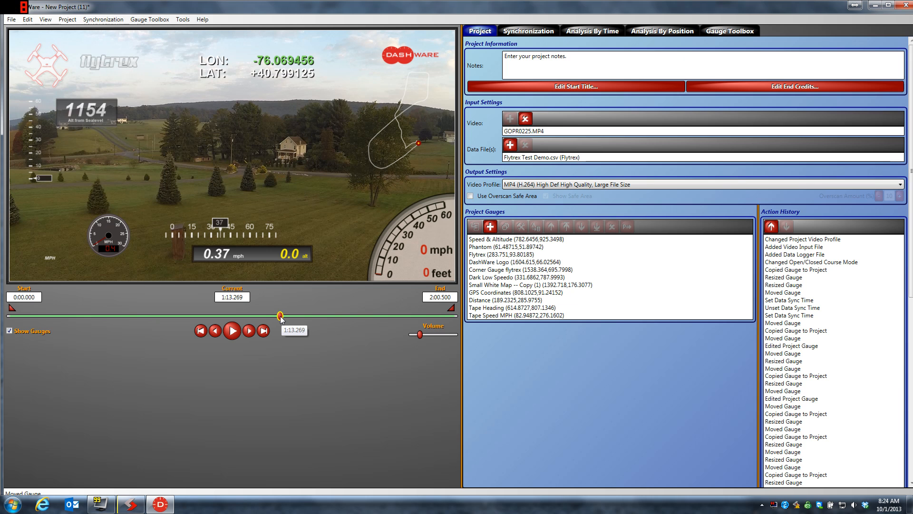
- Trim the video to start at about 0:04.763 and end at about 1:57.024, cutting the unwanted opening and ending footage
left_click_drag(280, 316, 237, 316)
left_click(529, 34)
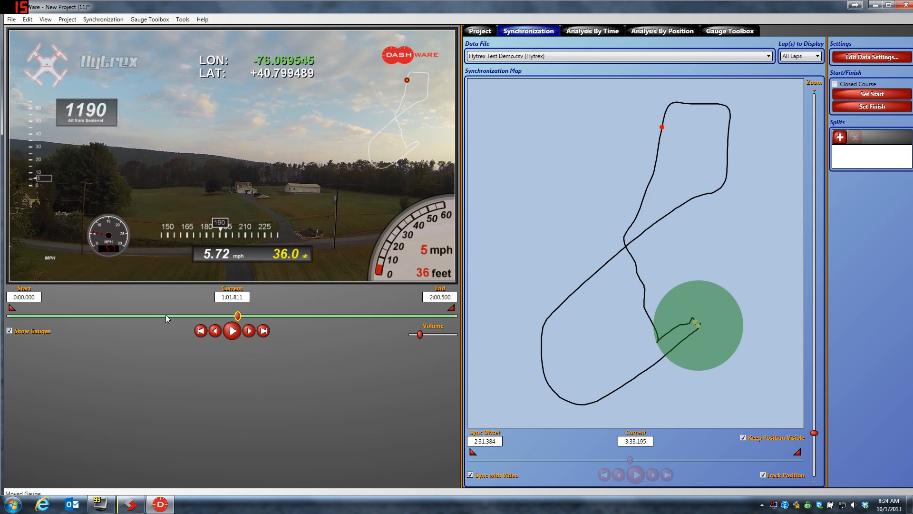
left_click_drag(101, 315, 6, 315)
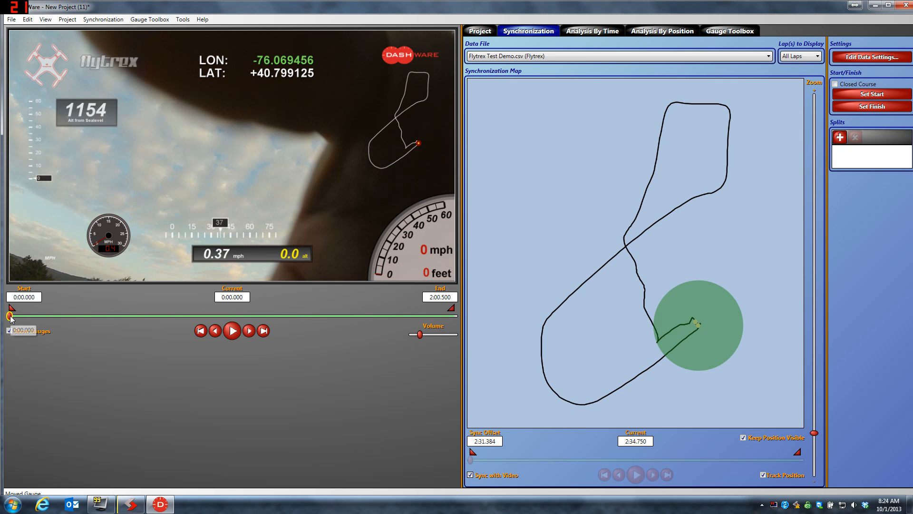
mouse_move(10, 316)
left_mouse_down()
mouse_move(454, 319)
mouse_move(441, 317)
left_mouse_up()
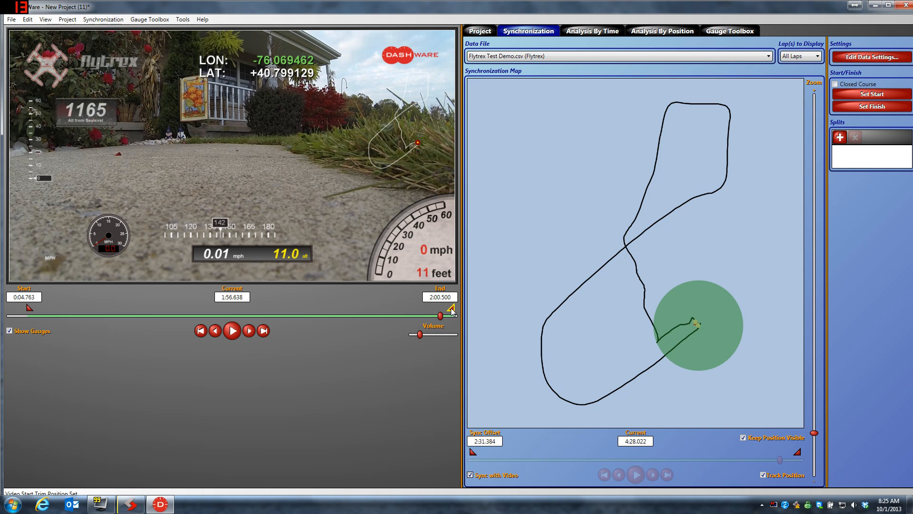
left_click(439, 309)
- Create the output video on the Desktop as Flytrex Demo.mp4, replacing the existing file of that name
left_click(12, 19)
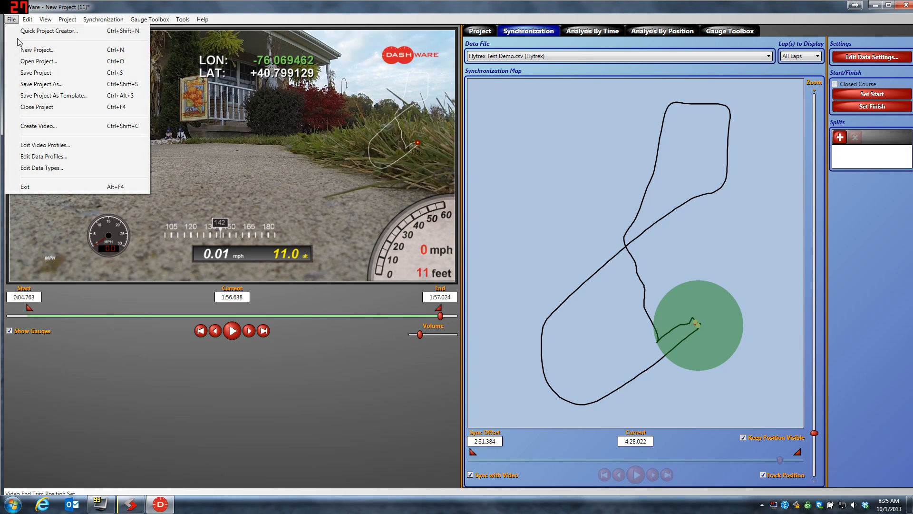
left_click(44, 126)
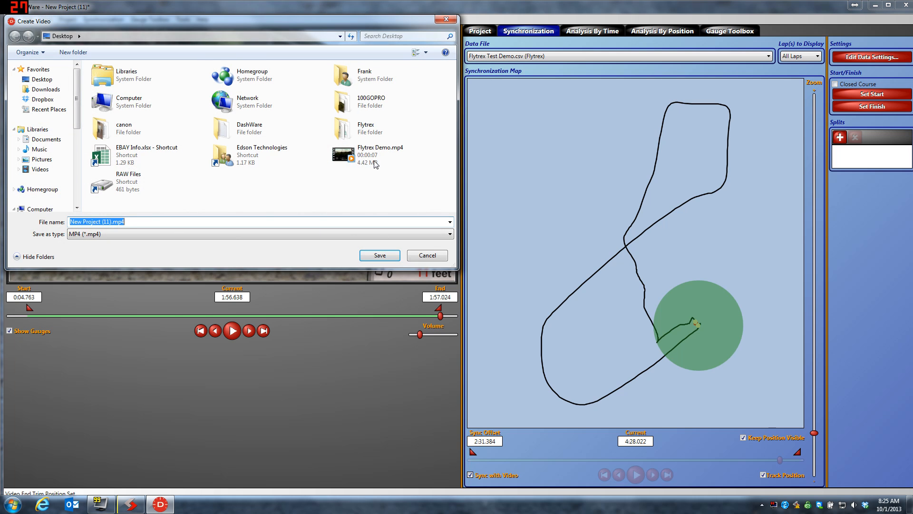
left_click(375, 162)
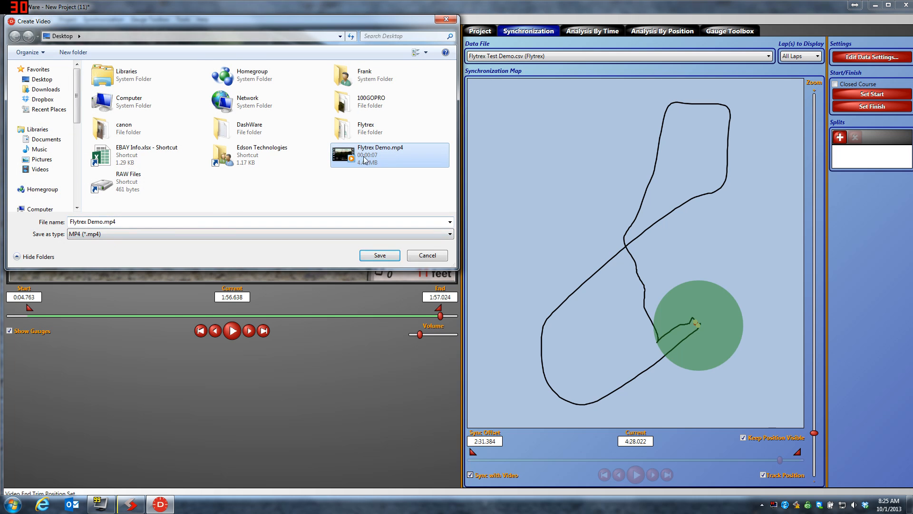
left_click(382, 256)
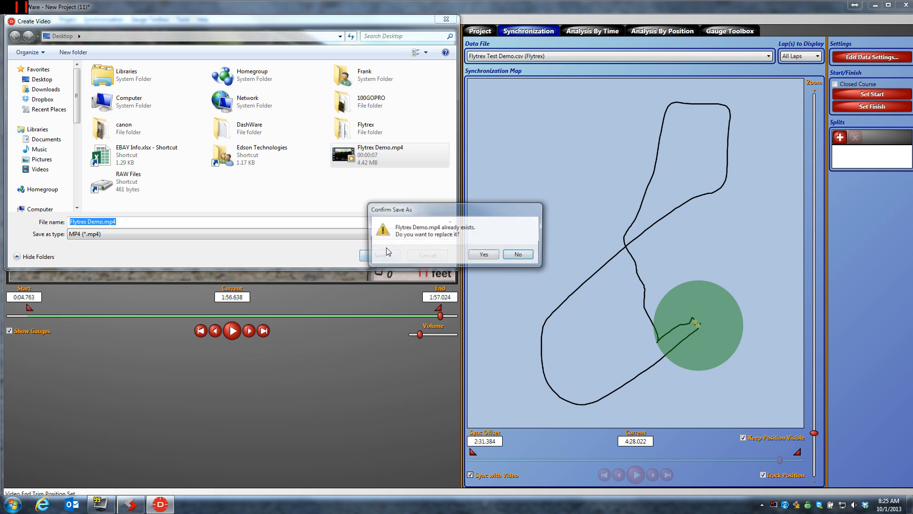
left_click(485, 255)
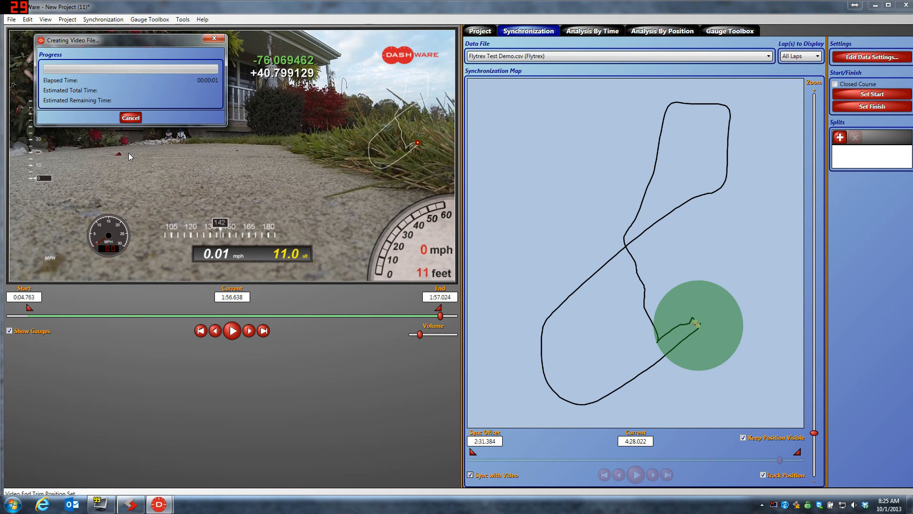